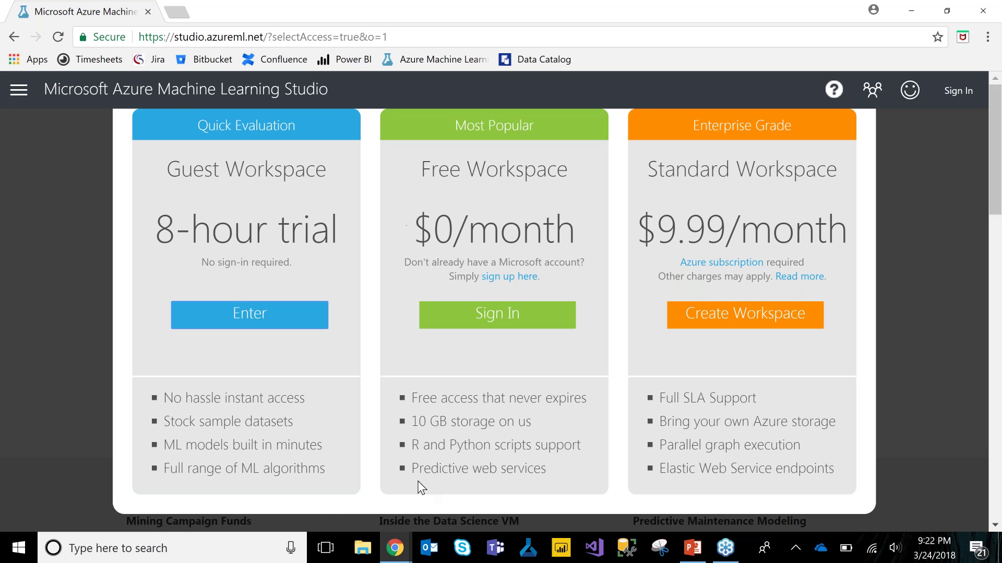
Switch to the signed-in Machine Learning Studio window and open the workspace's list of datasets
{"action": "mouse_move", "coordinate": [395, 548]}
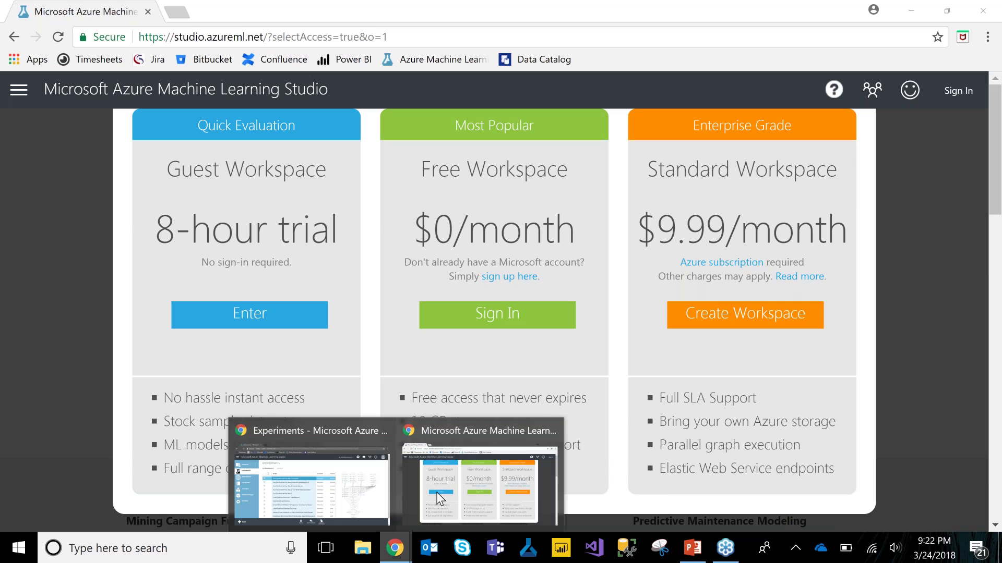
{"action": "left_click", "coordinate": [340, 470]}
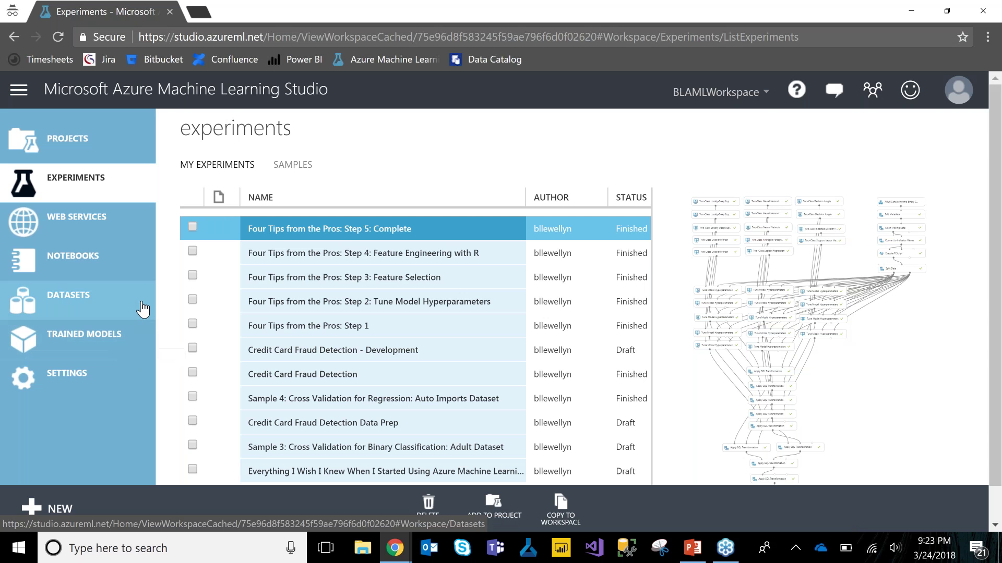
{"action": "left_click", "coordinate": [111, 310]}
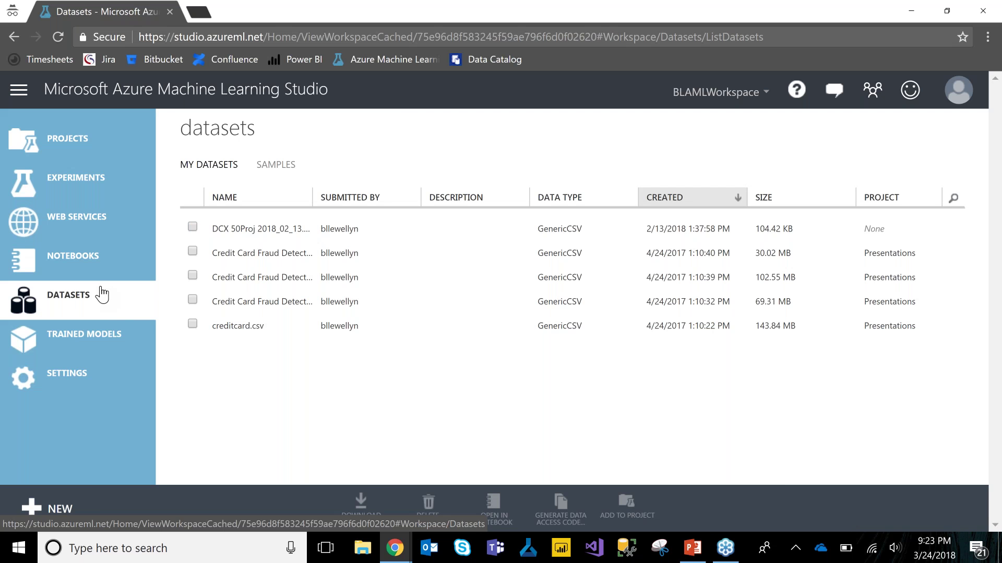
Open the form for uploading a new dataset from a local file, review its file and dataset type choices, and close it
{"action": "left_click", "coordinate": [49, 514]}
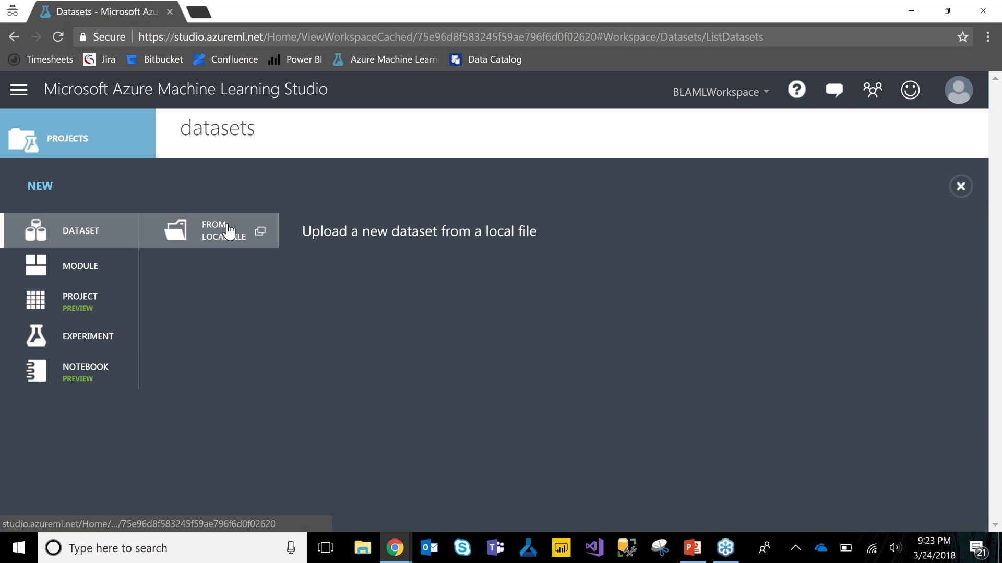
{"action": "left_click", "coordinate": [228, 229]}
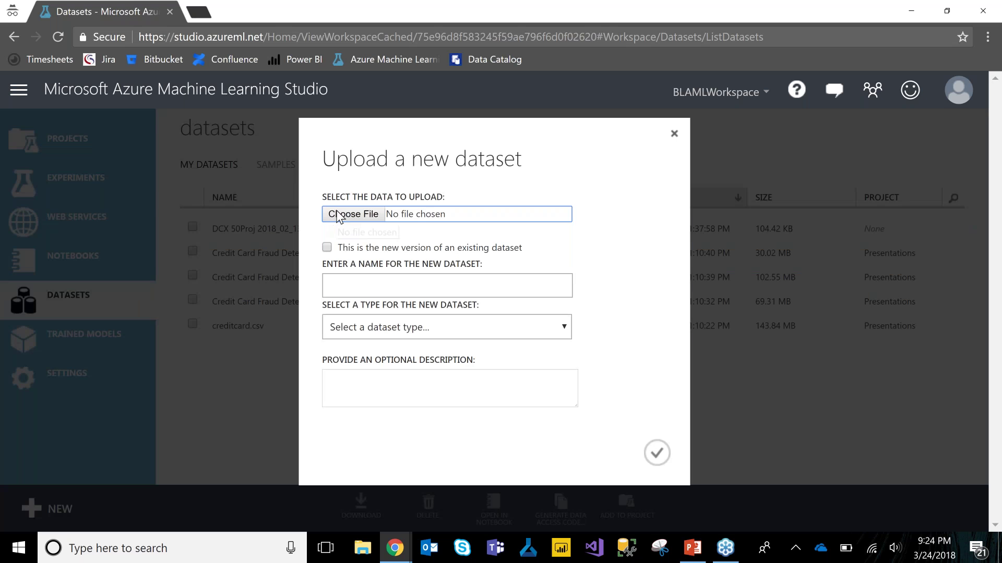
{"action": "left_click", "coordinate": [352, 214]}
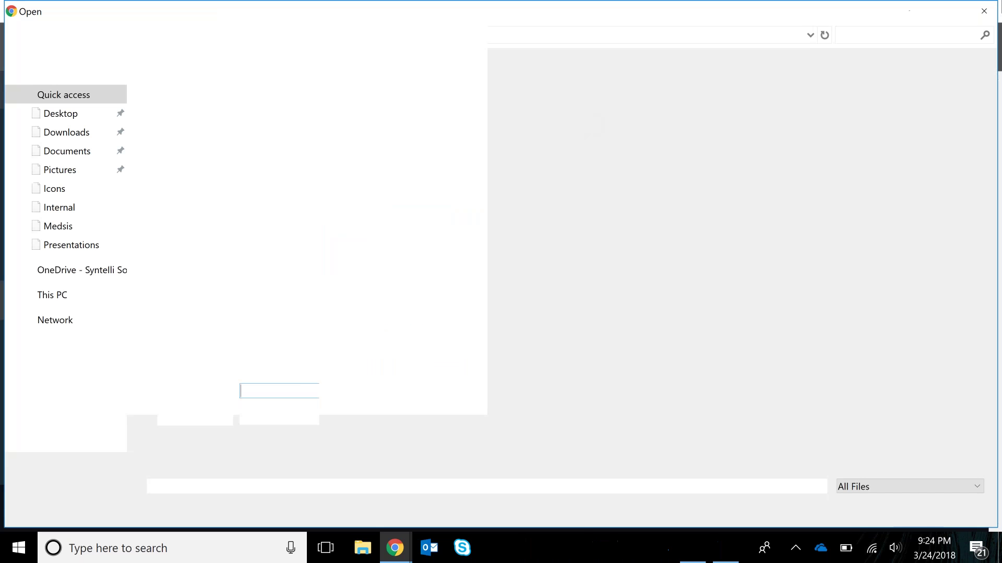
{"action": "key", "text": "Escape"}
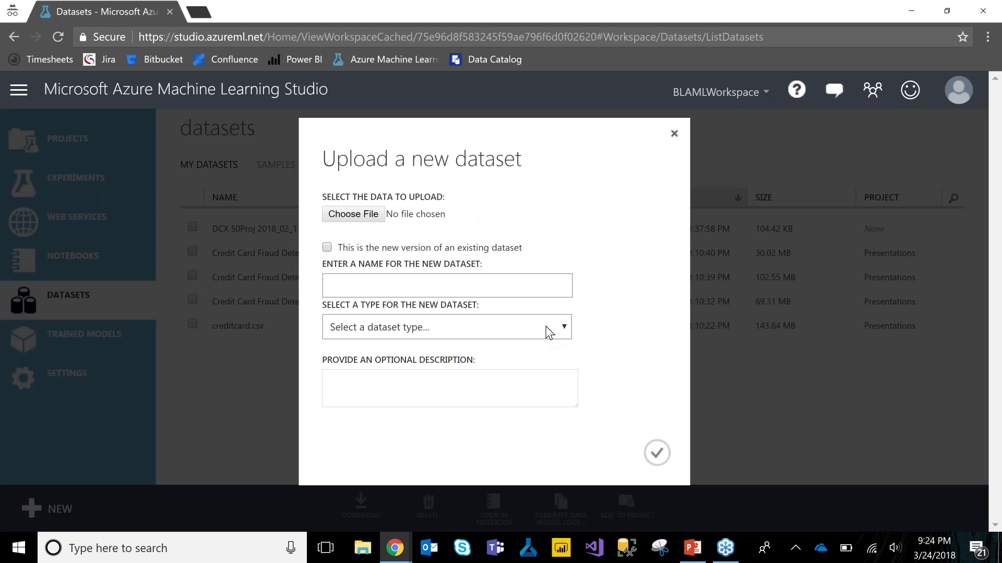
{"action": "left_click", "coordinate": [548, 332]}
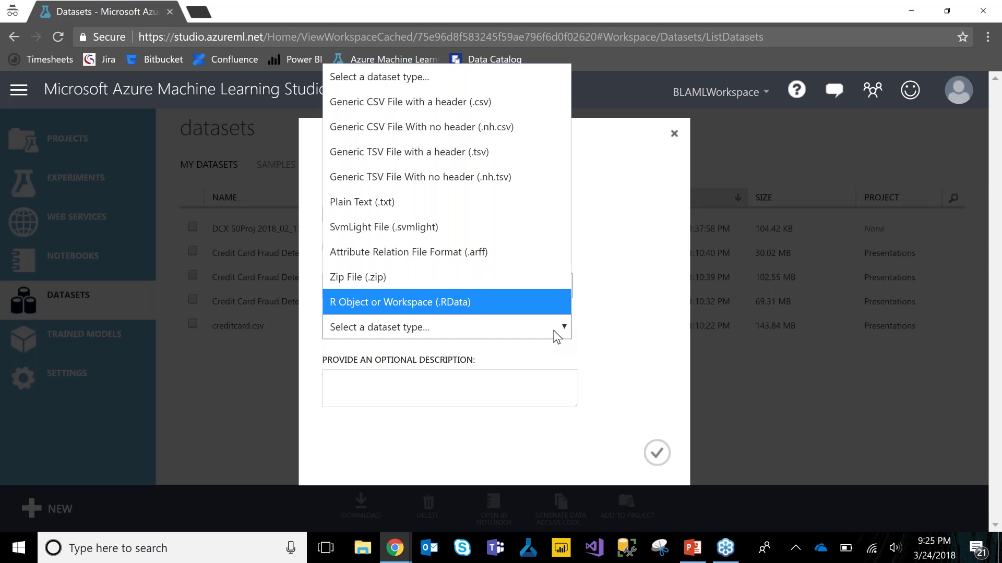
{"action": "left_click", "coordinate": [676, 138]}
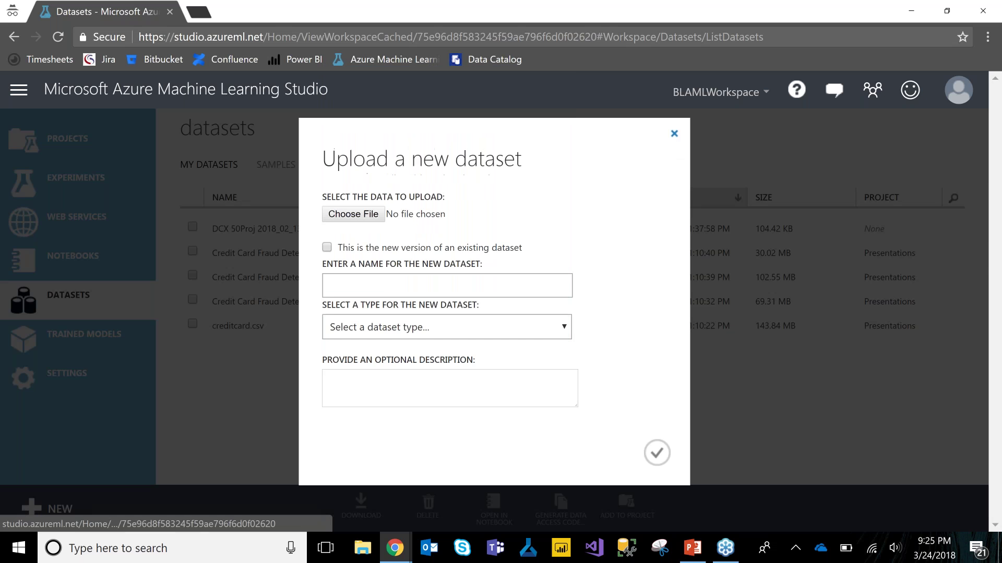
{"action": "left_click", "coordinate": [674, 133]}
Create a blank experiment and collapse the mini map on its canvas
{"action": "left_click", "coordinate": [24, 180]}
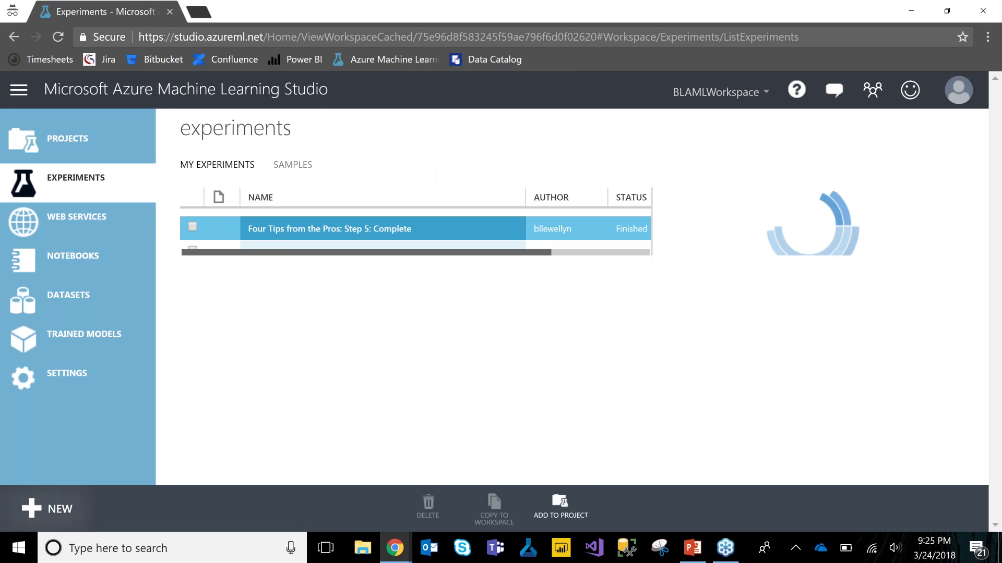
{"action": "left_click", "coordinate": [47, 509]}
{"action": "left_click", "coordinate": [247, 407]}
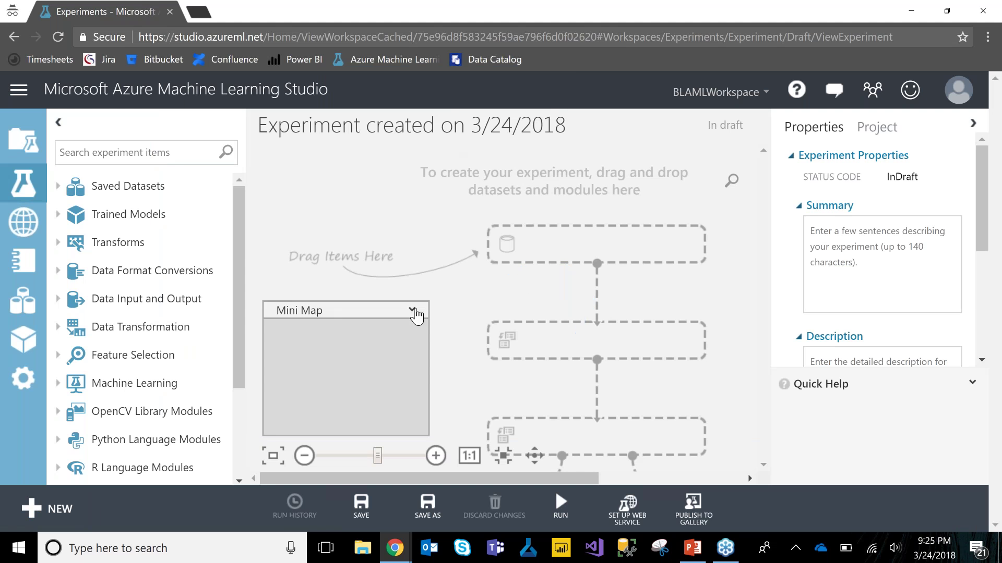
{"action": "left_click", "coordinate": [412, 311]}
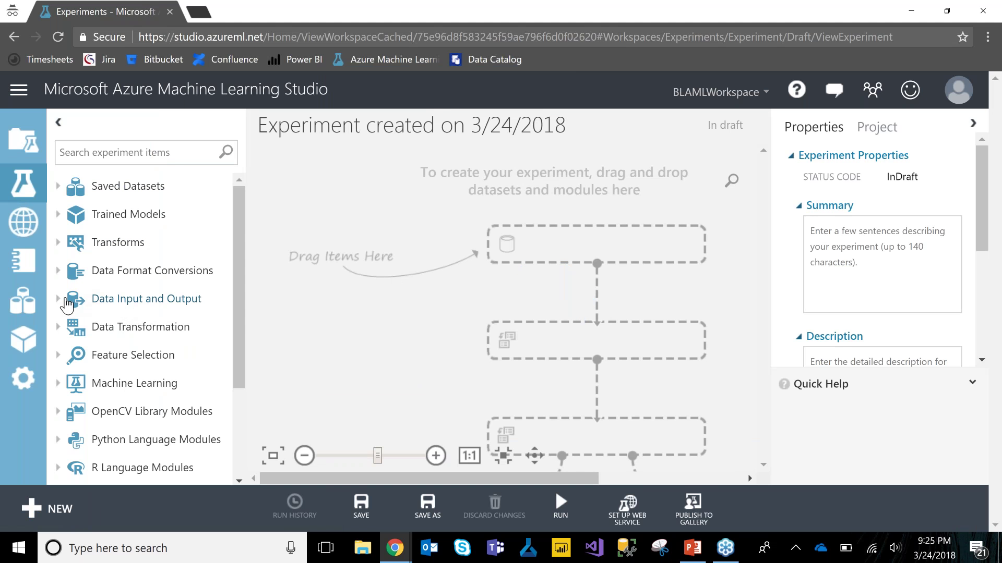
Add an Import Data module to the experiment canvas and review its available data source options
{"action": "left_click", "coordinate": [67, 302]}
{"action": "left_click_drag", "start_coordinate": [265, 356], "coordinate": [568, 216]}
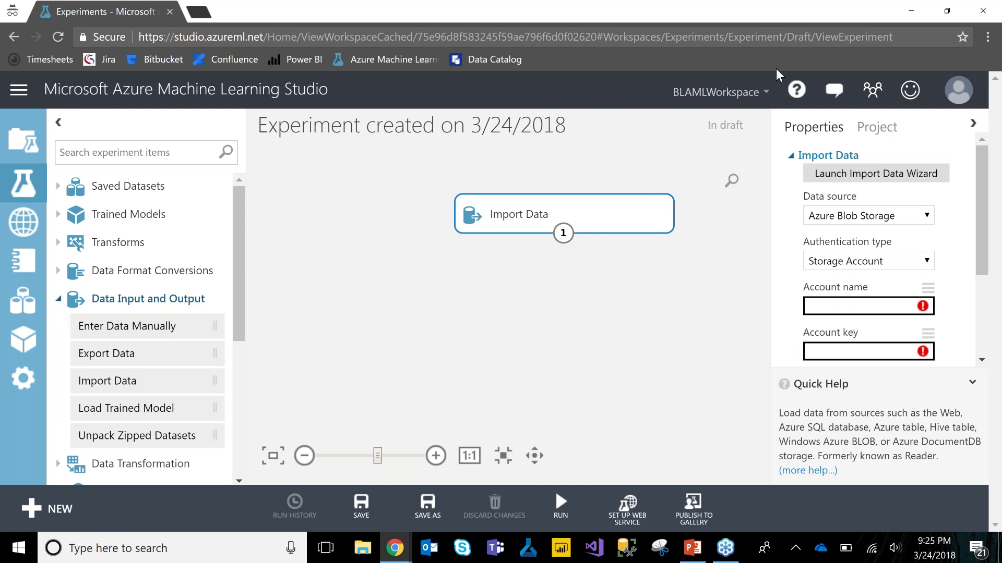
{"action": "left_click", "coordinate": [926, 218]}
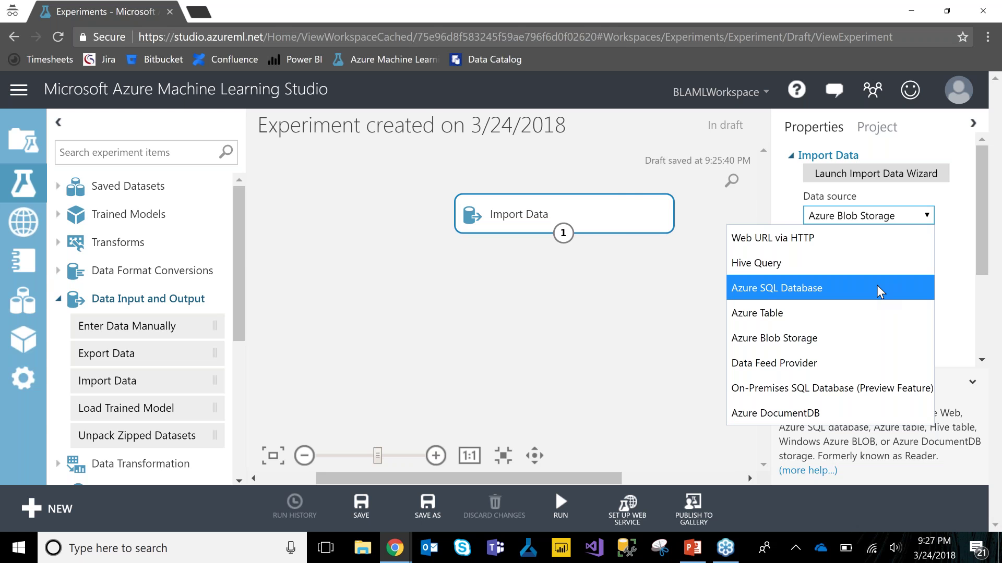
{"action": "left_click", "coordinate": [625, 198]}
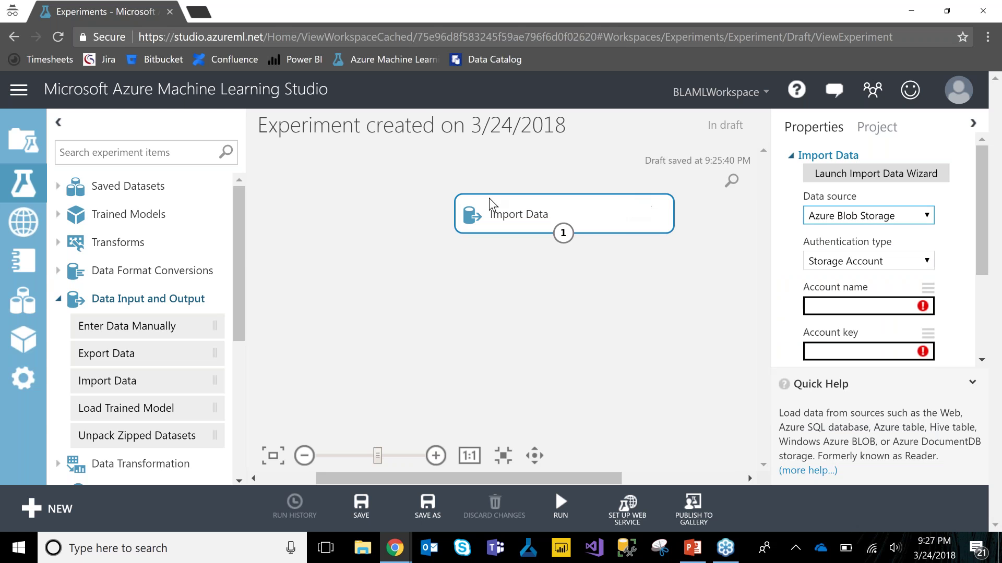
Return to the experiments list and create another blank experiment
{"action": "left_click", "coordinate": [28, 193]}
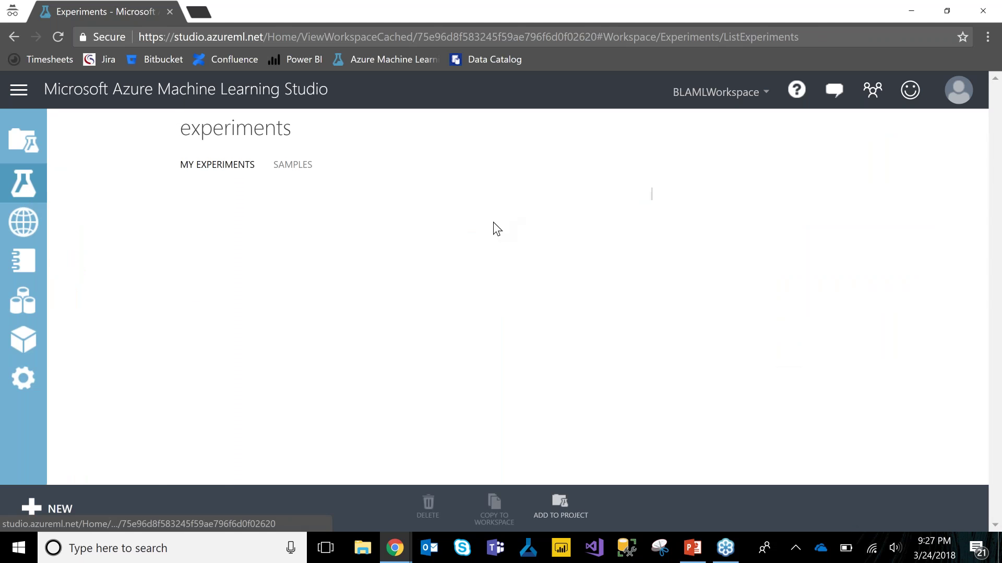
{"action": "mouse_move", "coordinate": [96, 190]}
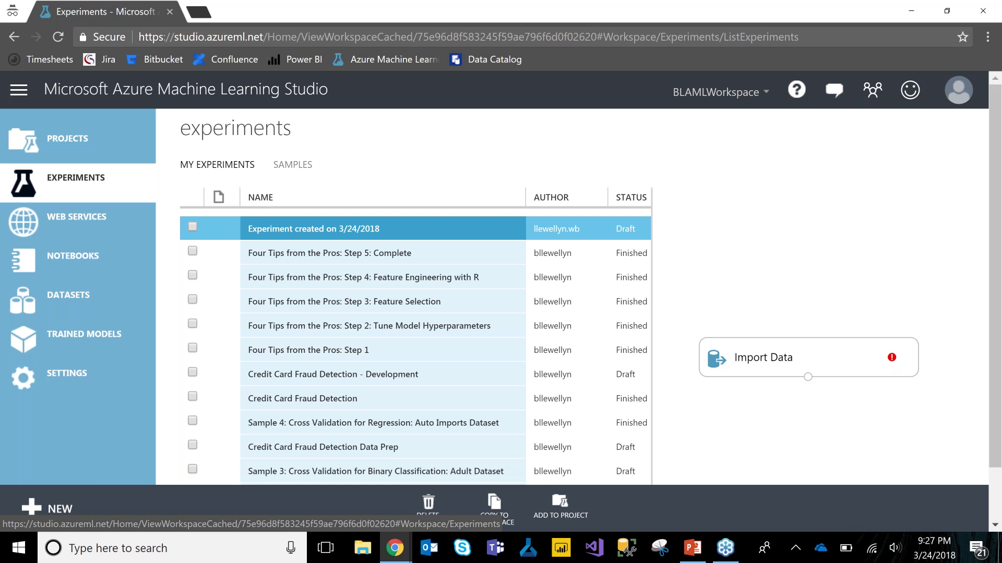
{"action": "left_click", "coordinate": [118, 184]}
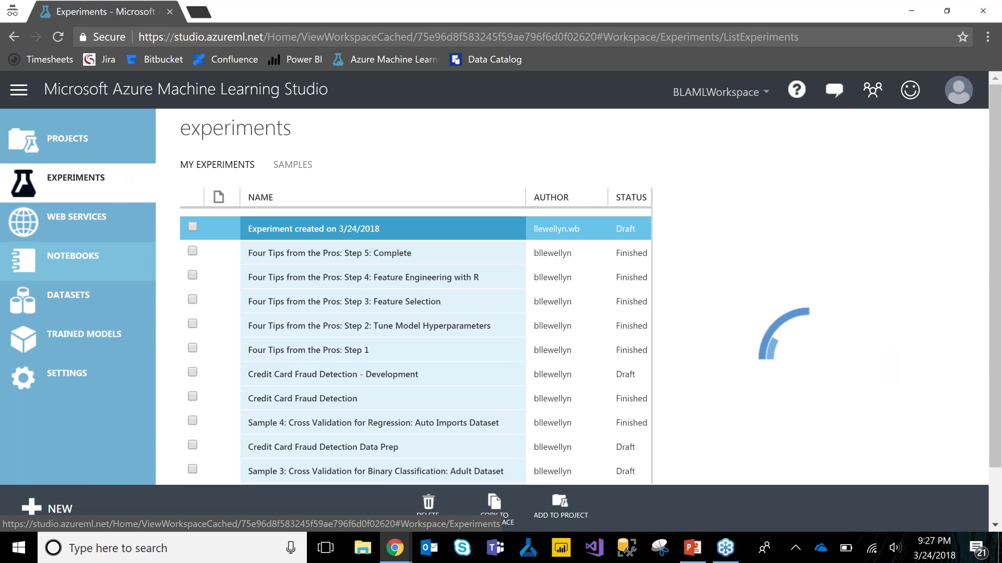
{"action": "left_click", "coordinate": [60, 508]}
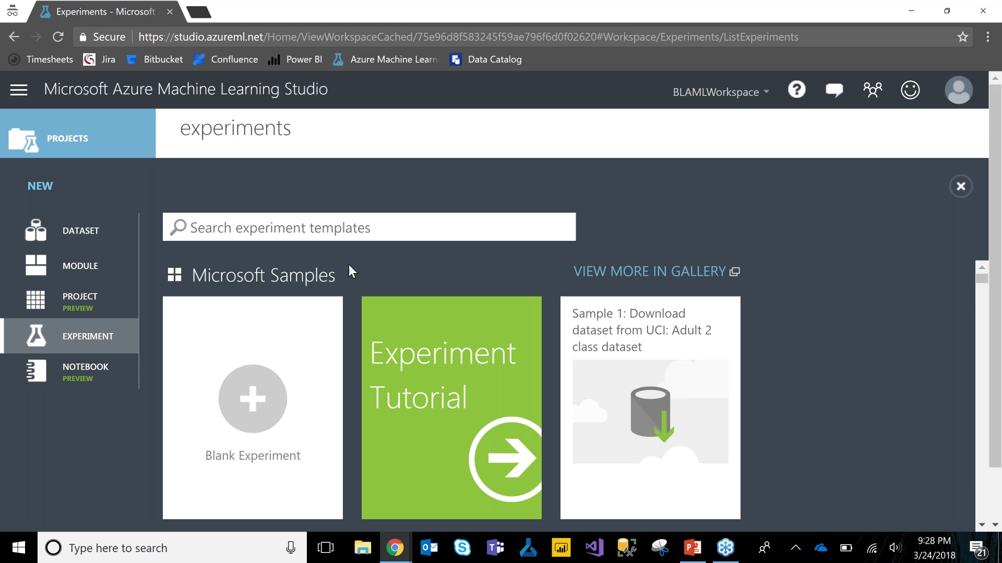
{"action": "left_click", "coordinate": [255, 409]}
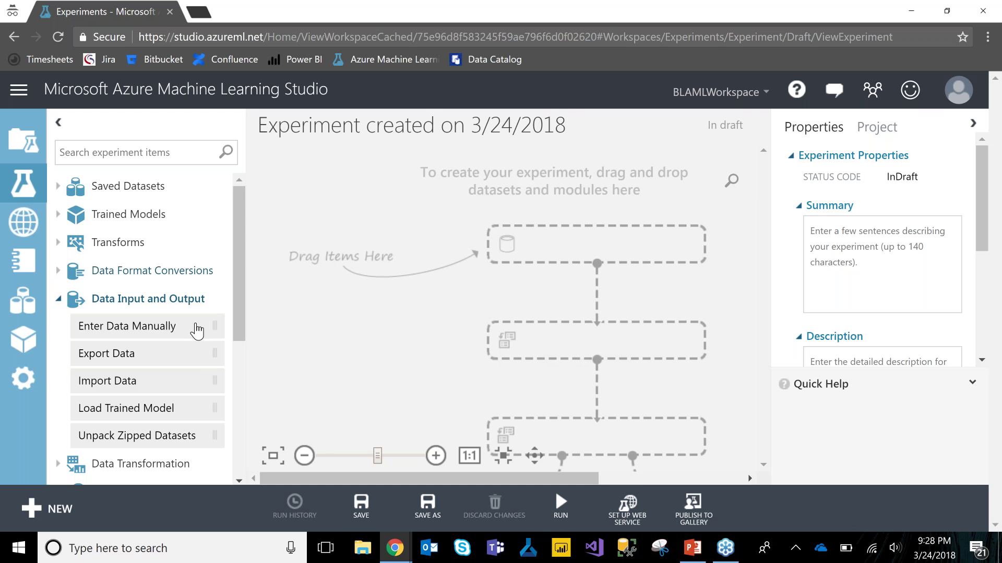
Browse the Microsoft sample templates available for a new experiment
{"action": "left_click", "coordinate": [35, 512]}
{"action": "mouse_move", "coordinate": [704, 334]}
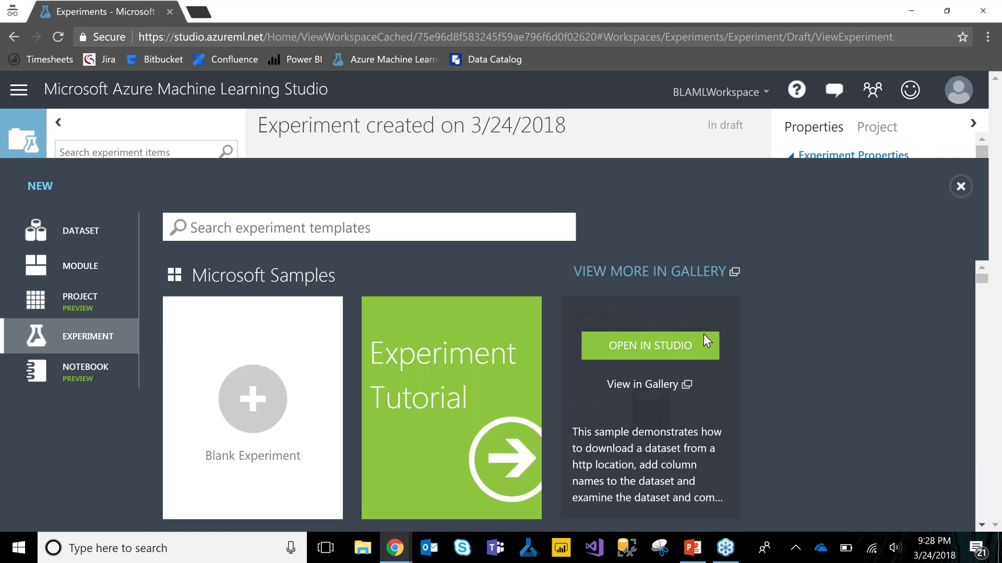
{"action": "scroll", "coordinate": [708, 406], "scroll_direction": "down", "scroll_amount": 2}
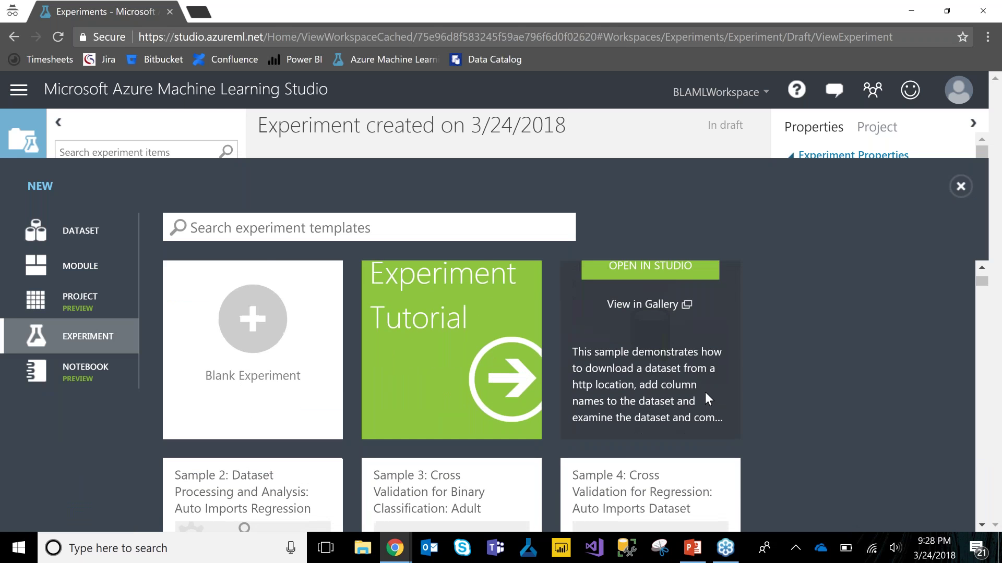
{"action": "scroll", "coordinate": [705, 393], "scroll_direction": "down", "scroll_amount": 3}
{"action": "scroll", "coordinate": [743, 361], "scroll_direction": "down", "scroll_amount": 5}
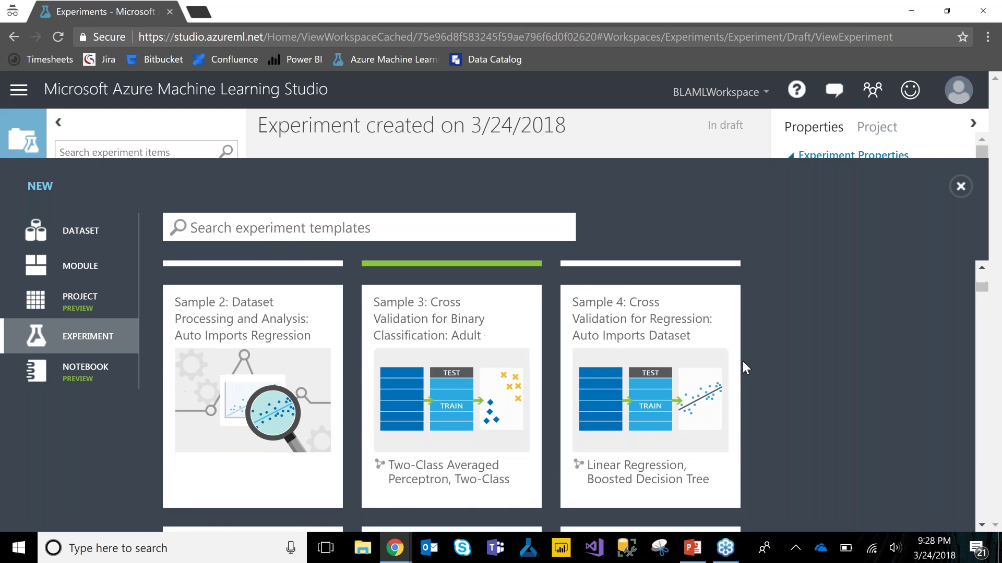
{"action": "scroll", "coordinate": [675, 367], "scroll_direction": "down", "scroll_amount": 3}
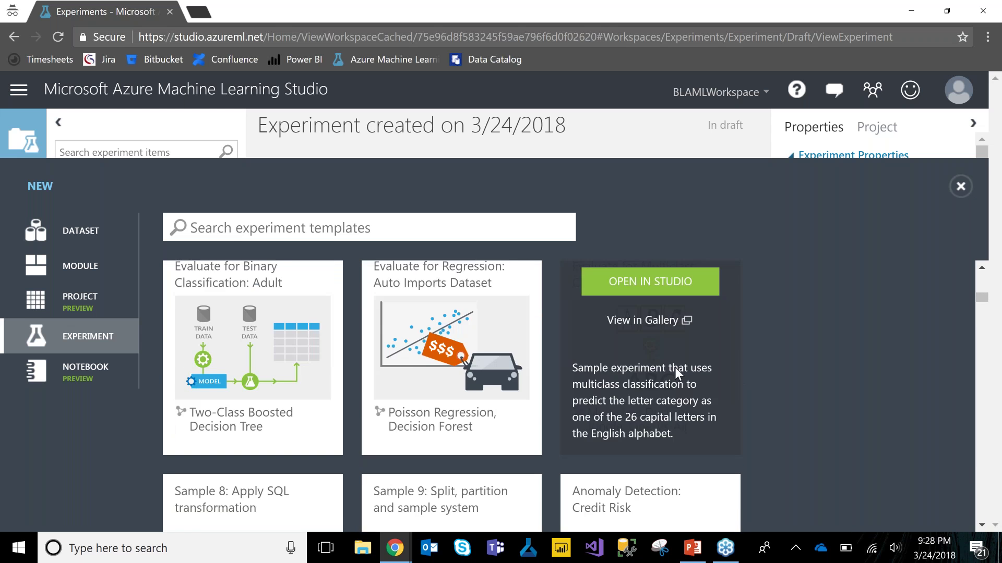
{"action": "scroll", "coordinate": [674, 367], "scroll_direction": "down", "scroll_amount": 3}
Search the experiment templates for "linear regression" and clear the search
{"action": "left_click", "coordinate": [279, 229]}
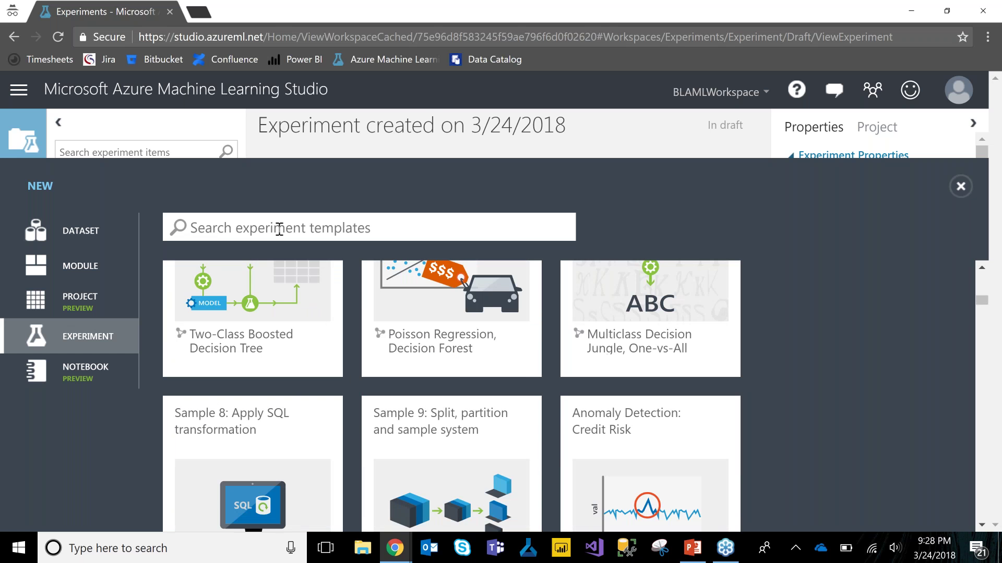
{"action": "type", "text": "linear regression"}
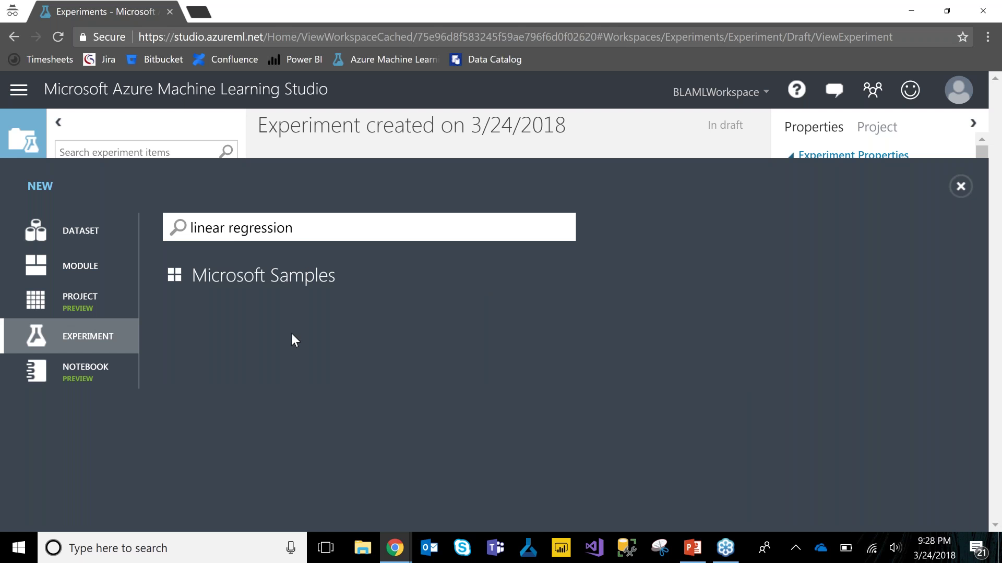
{"action": "left_click_drag", "start_coordinate": [340, 226], "coordinate": [133, 212]}
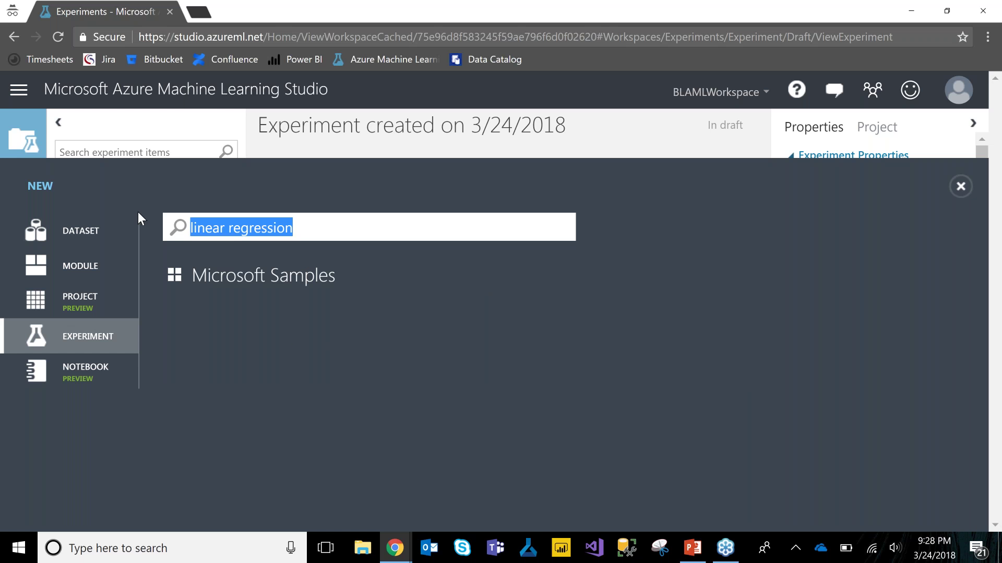
{"action": "key", "text": "BackSpace"}
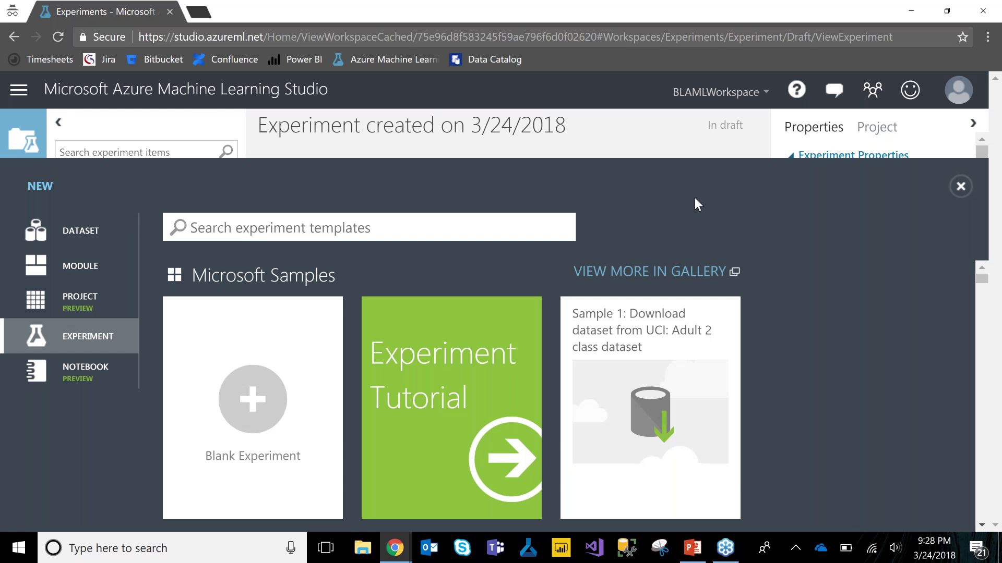
Open the template Sample 4: Cross Validation for Regression: Auto Imports Dataset in Studio
{"action": "mouse_move", "coordinate": [712, 390]}
{"action": "mouse_move", "coordinate": [675, 427]}
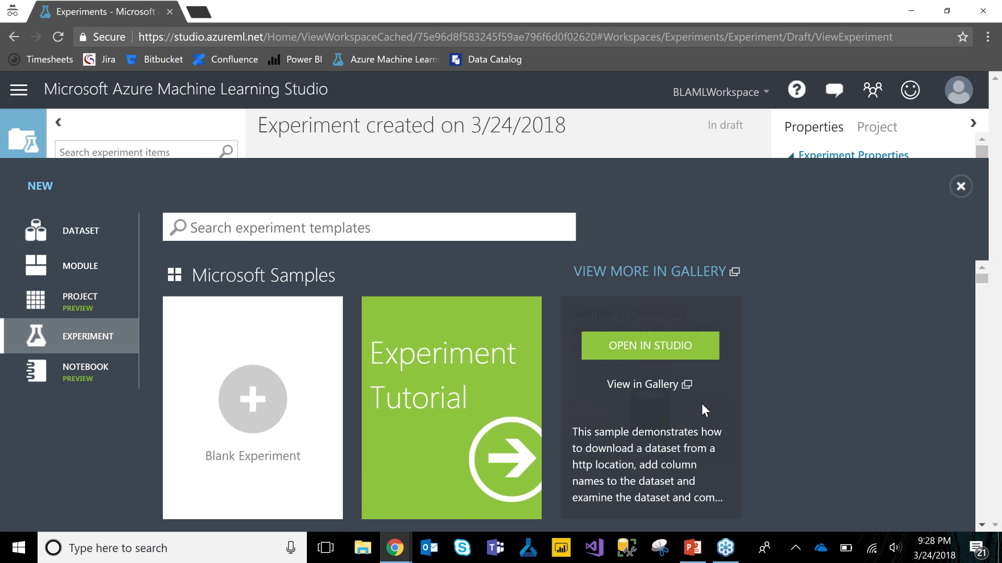
{"action": "scroll", "coordinate": [706, 387], "scroll_direction": "down", "scroll_amount": 1}
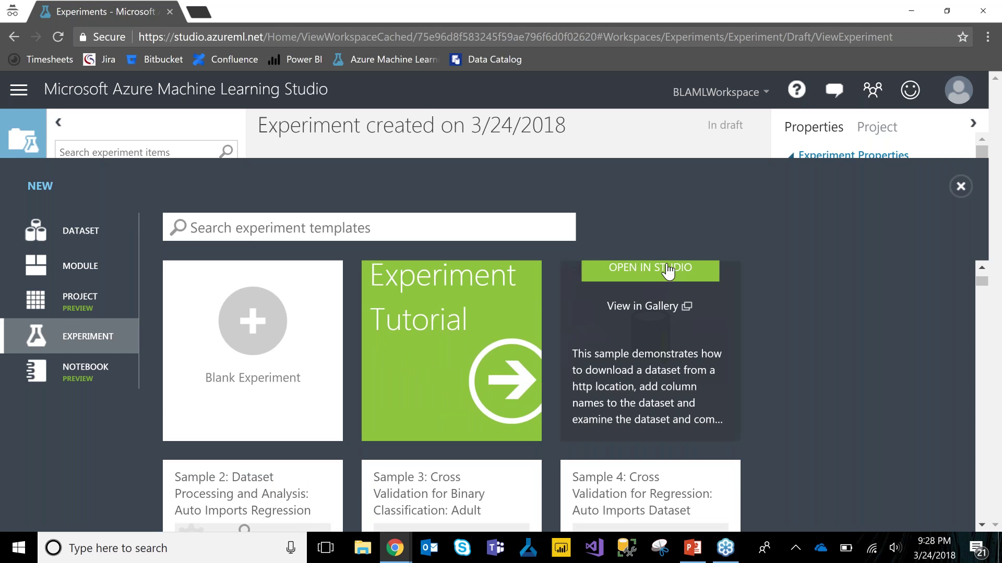
{"action": "scroll", "coordinate": [671, 286], "scroll_direction": "down", "scroll_amount": 1}
{"action": "scroll", "coordinate": [684, 326], "scroll_direction": "down", "scroll_amount": 1}
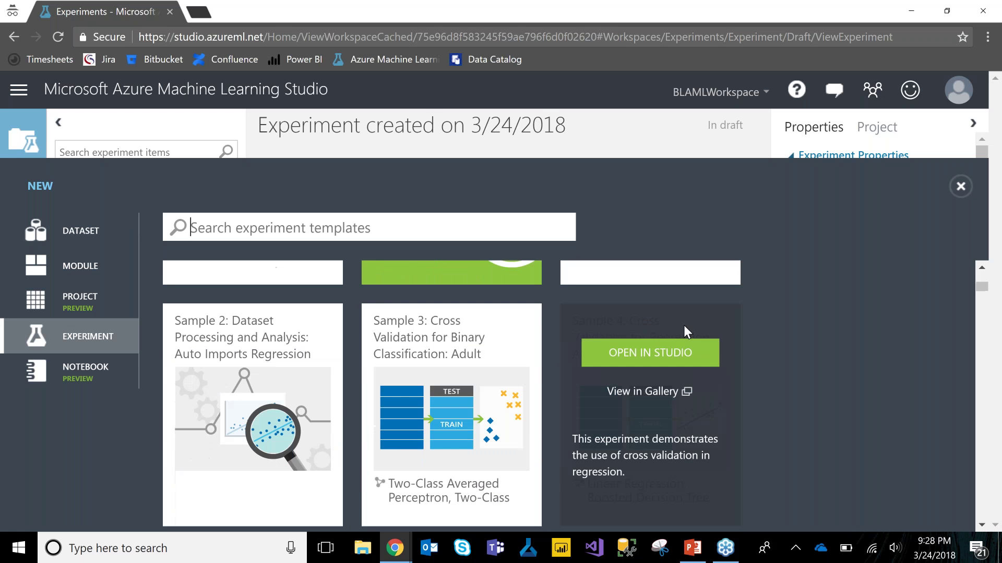
{"action": "scroll", "coordinate": [684, 324], "scroll_direction": "down", "scroll_amount": 1}
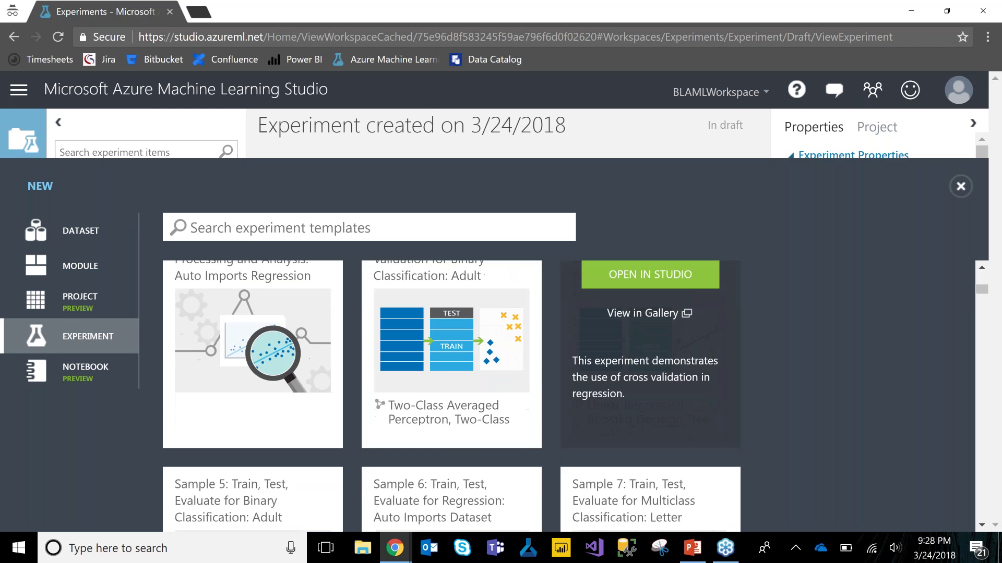
{"action": "left_click", "coordinate": [655, 281]}
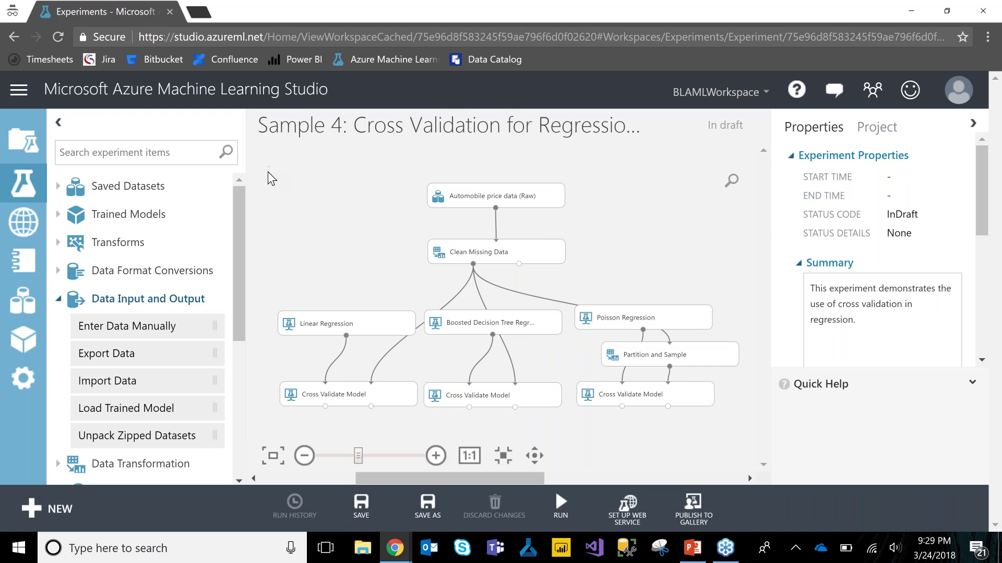
Examine the properties of the Automobile price data (Raw) dataset and the Clean Missing Data module
{"action": "left_click", "coordinate": [475, 199]}
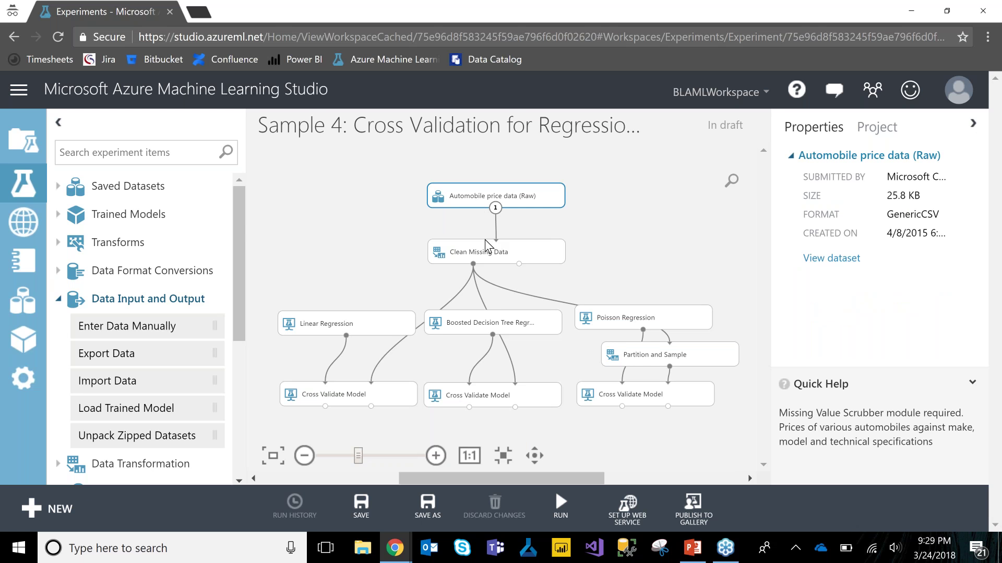
{"action": "left_click", "coordinate": [484, 254]}
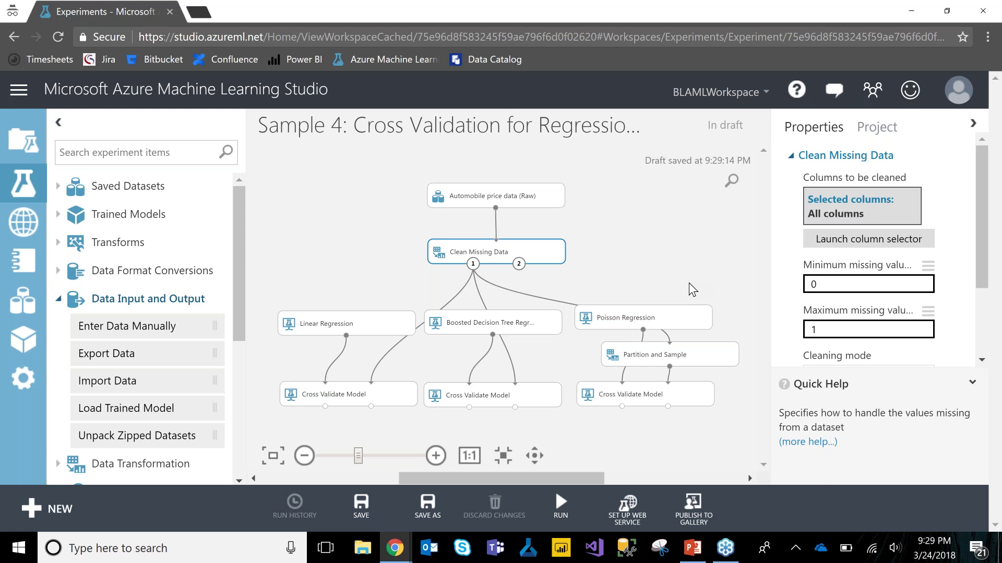
Recheck the Automobile price data (Raw) dataset details and review the Clean Missing Data module's cleaning mode and replacement value
{"action": "left_click", "coordinate": [538, 188]}
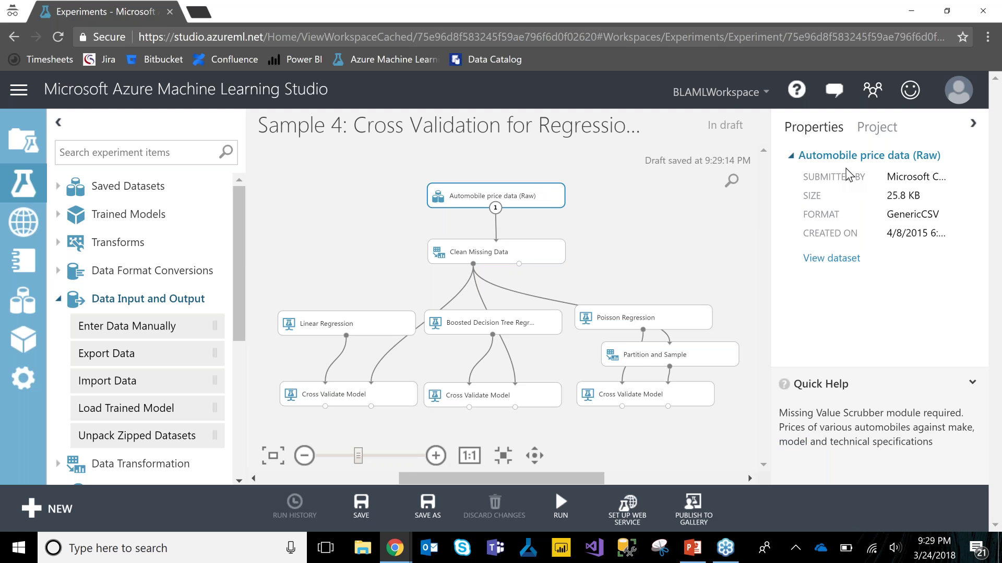
{"action": "left_click", "coordinate": [534, 244]}
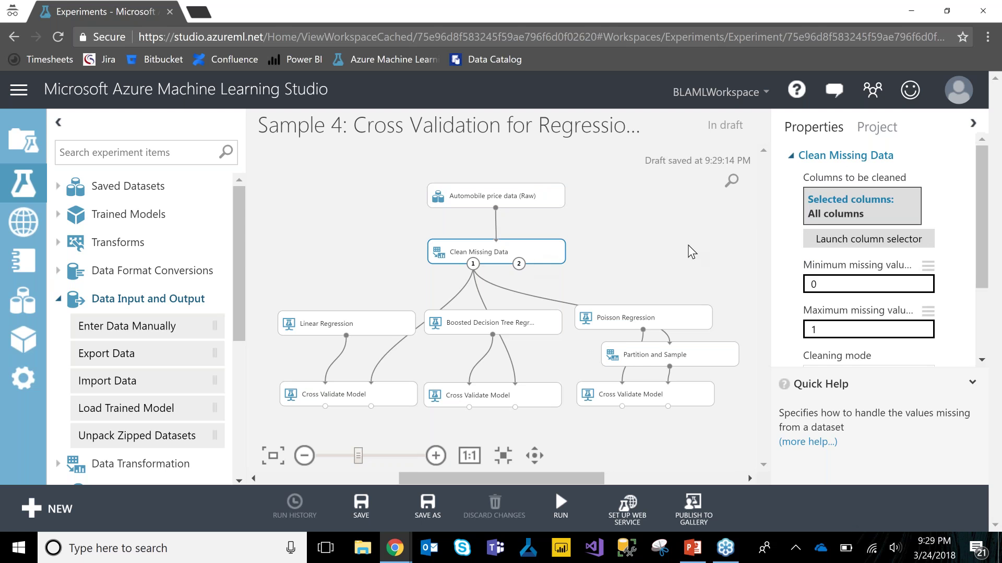
{"action": "scroll", "coordinate": [893, 238], "scroll_direction": "down", "scroll_amount": 3}
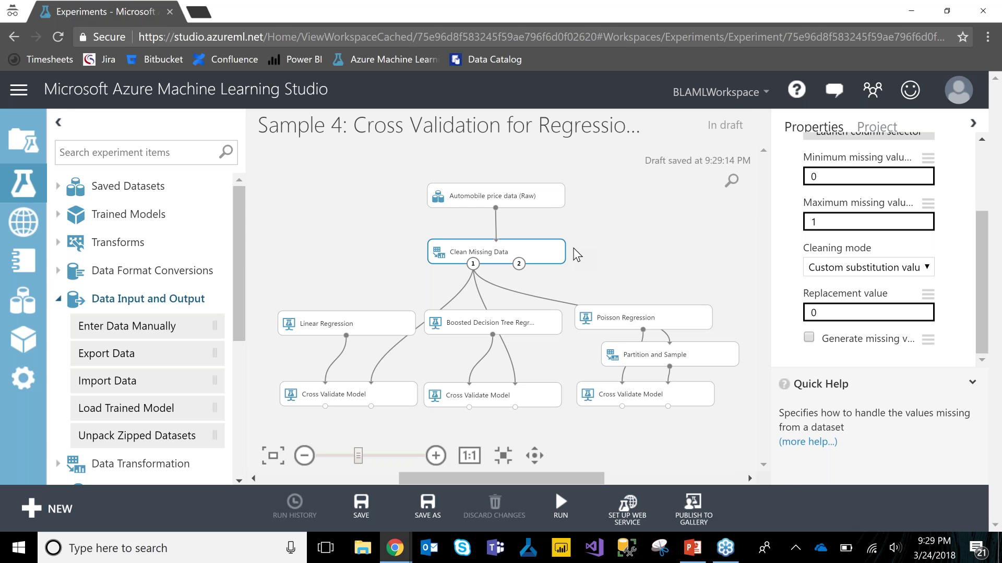
Search the web for "cortana intelligence gallery" in a new browser tab and open the Azure AI Gallery site
{"action": "left_click", "coordinate": [198, 13]}
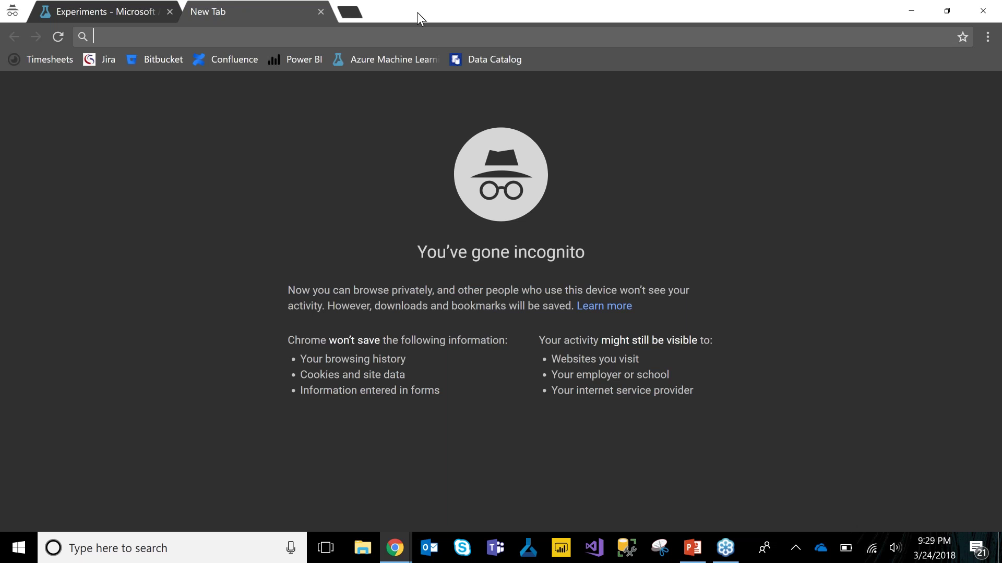
{"action": "type", "text": "cortana "}
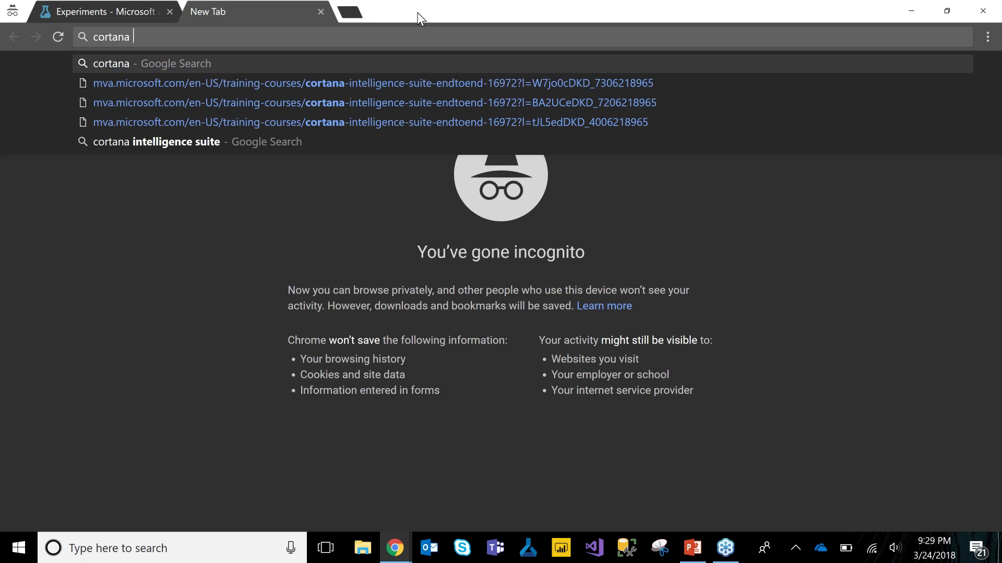
{"action": "type", "text": "intelligence gallery"}
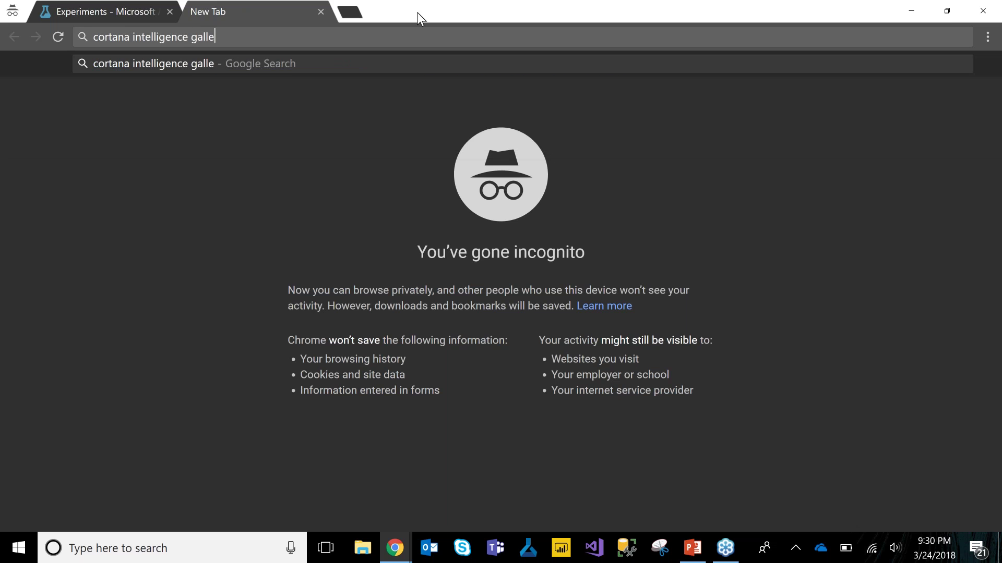
{"action": "key", "text": "Return"}
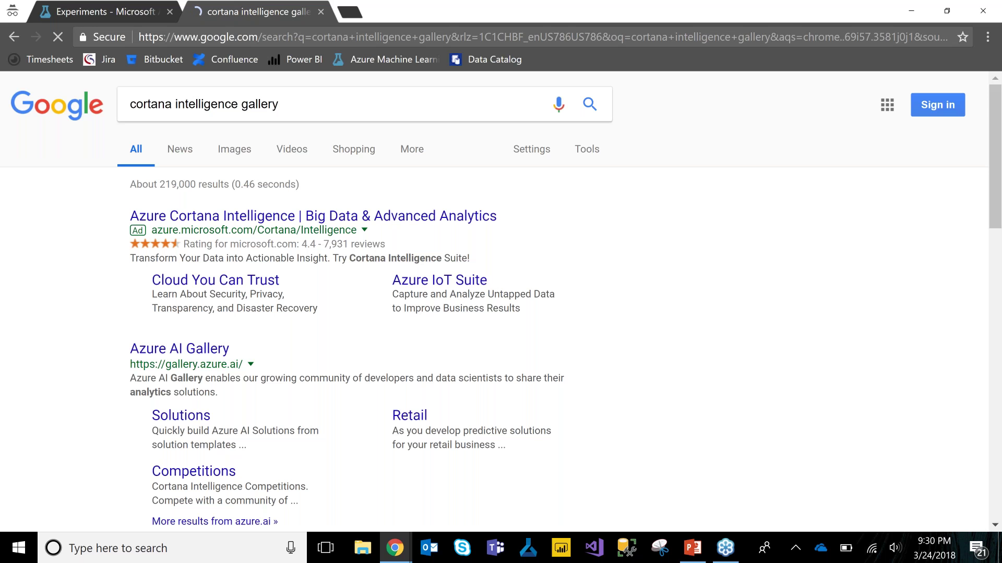
{"action": "left_click", "coordinate": [194, 351]}
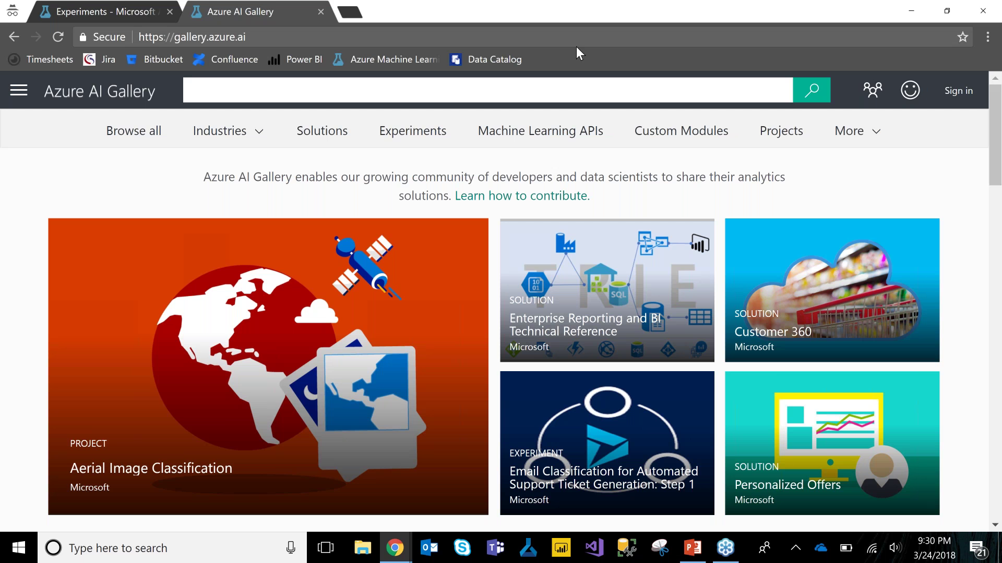
Browse the gallery's Experiments page down to the recently added experiments, and close the gallery
{"action": "left_click", "coordinate": [438, 133]}
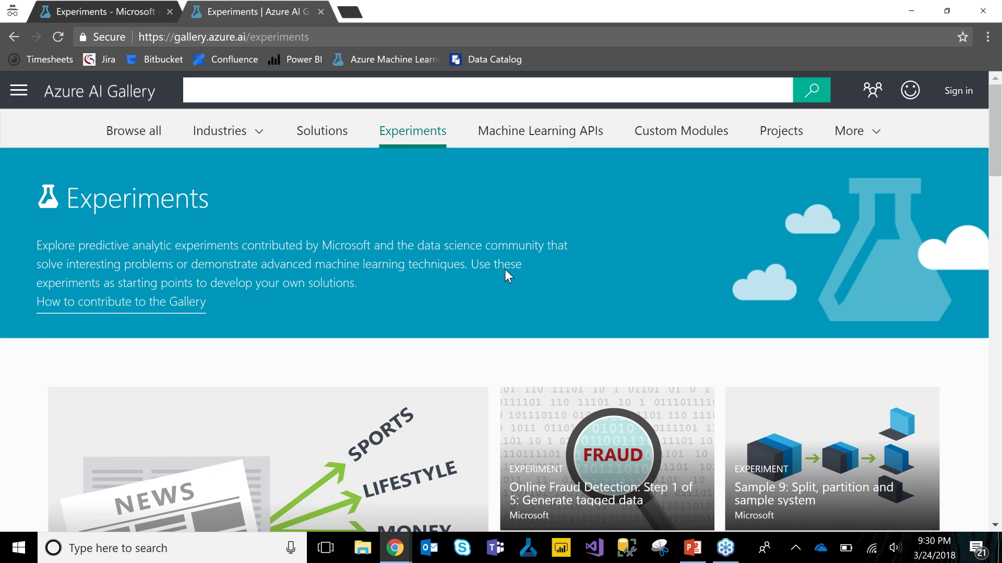
{"action": "scroll", "coordinate": [506, 271], "scroll_direction": "down", "scroll_amount": 1}
{"action": "scroll", "coordinate": [506, 271], "scroll_direction": "down", "scroll_amount": 3}
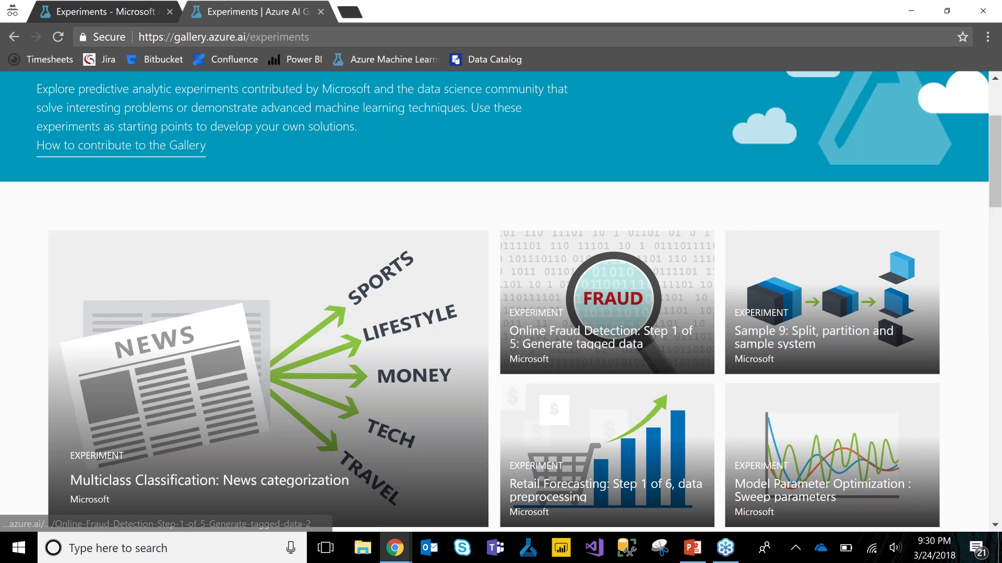
{"action": "scroll", "coordinate": [506, 270], "scroll_direction": "down", "scroll_amount": 4}
{"action": "scroll", "coordinate": [506, 270], "scroll_direction": "down", "scroll_amount": 5}
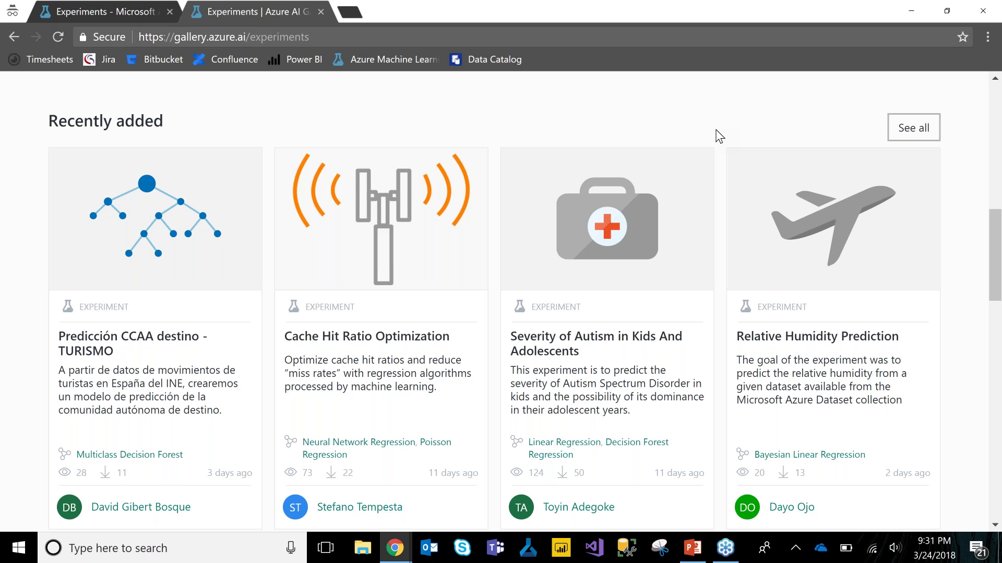
{"action": "left_click", "coordinate": [321, 12]}
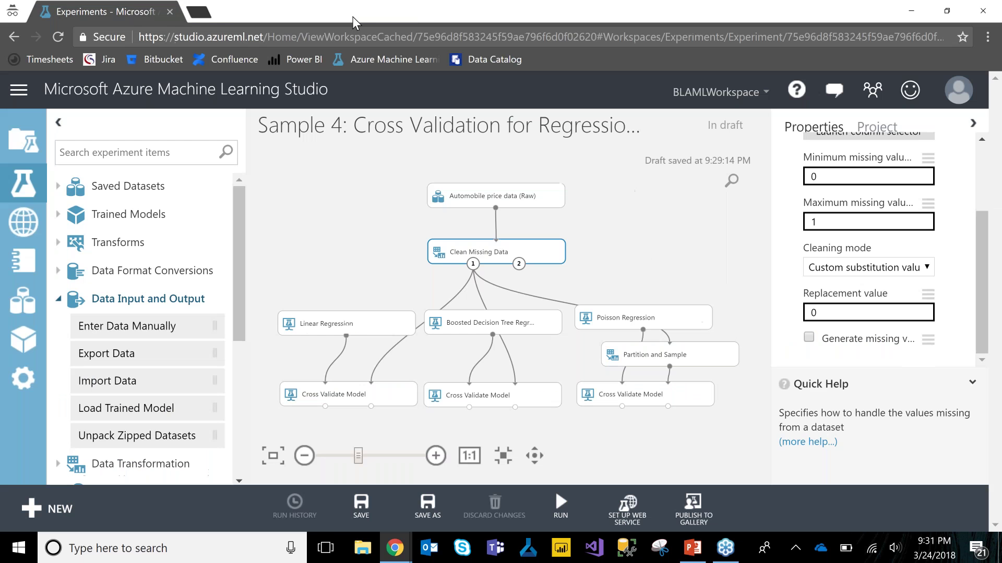
Create a new blank experiment
{"action": "left_click", "coordinate": [43, 515]}
{"action": "mouse_move", "coordinate": [203, 384]}
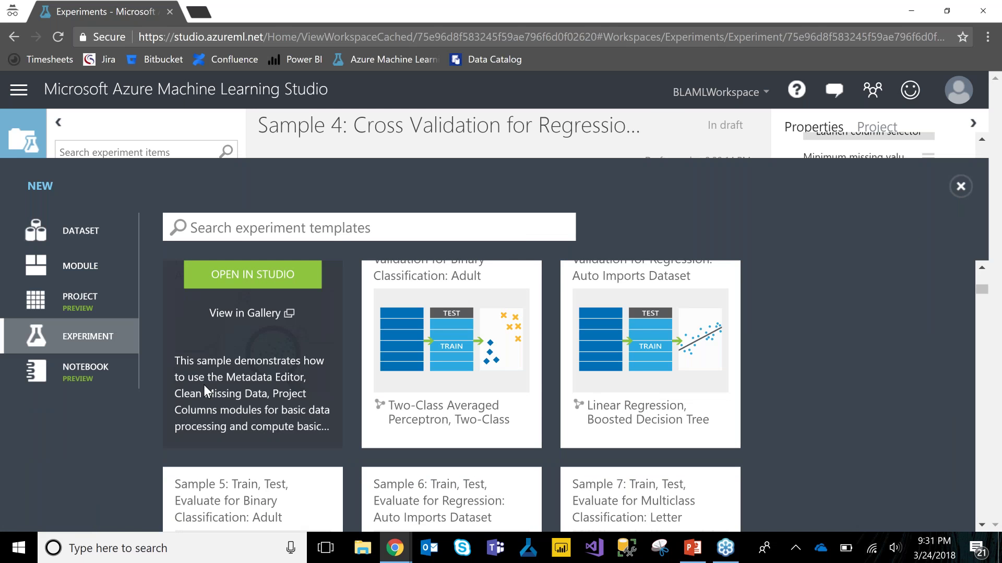
{"action": "scroll", "coordinate": [203, 384], "scroll_direction": "up", "scroll_amount": 5}
{"action": "left_click", "coordinate": [251, 351]}
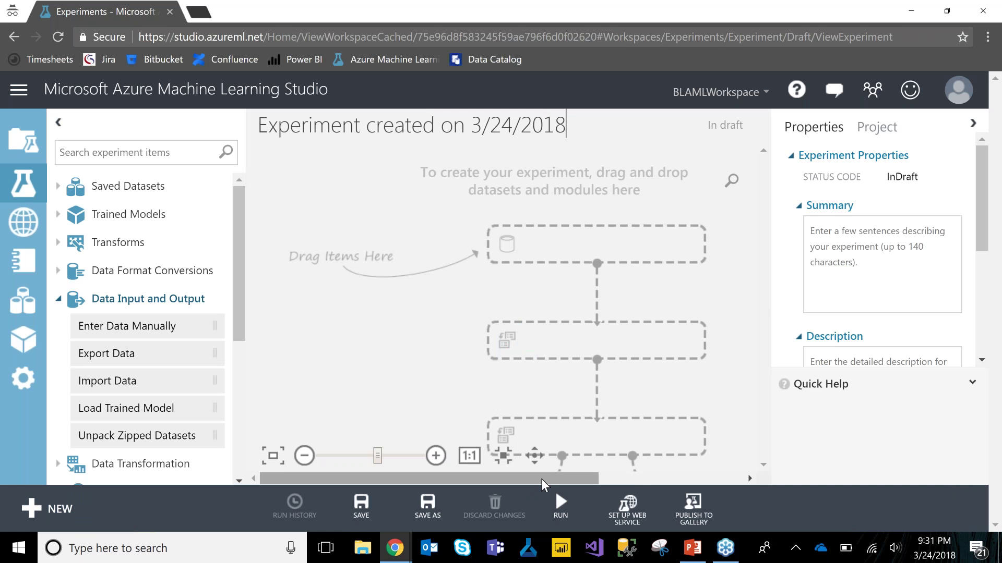
Add the Adult Census Income Binary Classification sample dataset to the top of the experiment canvas
{"action": "left_click", "coordinate": [57, 300]}
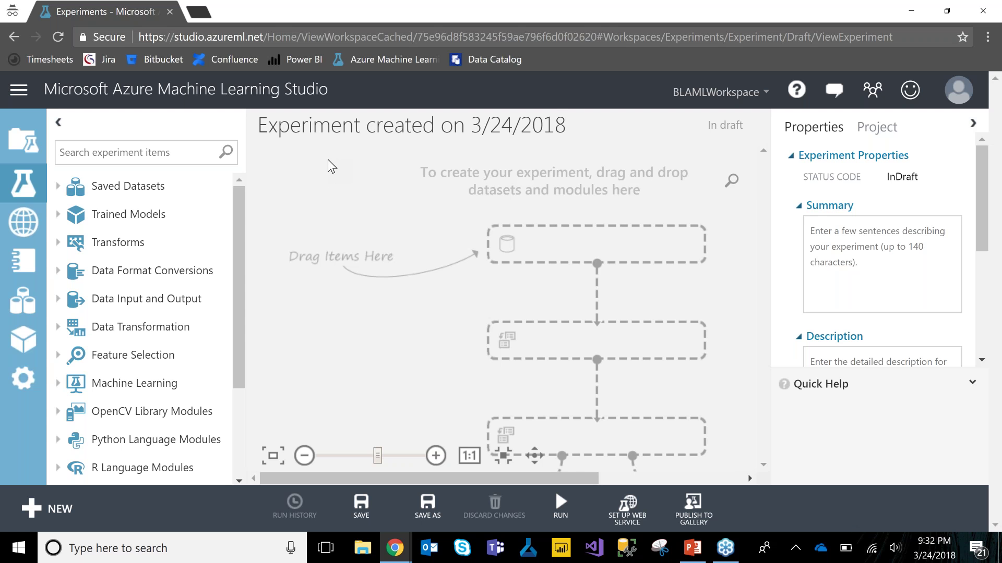
{"action": "left_click", "coordinate": [58, 186]}
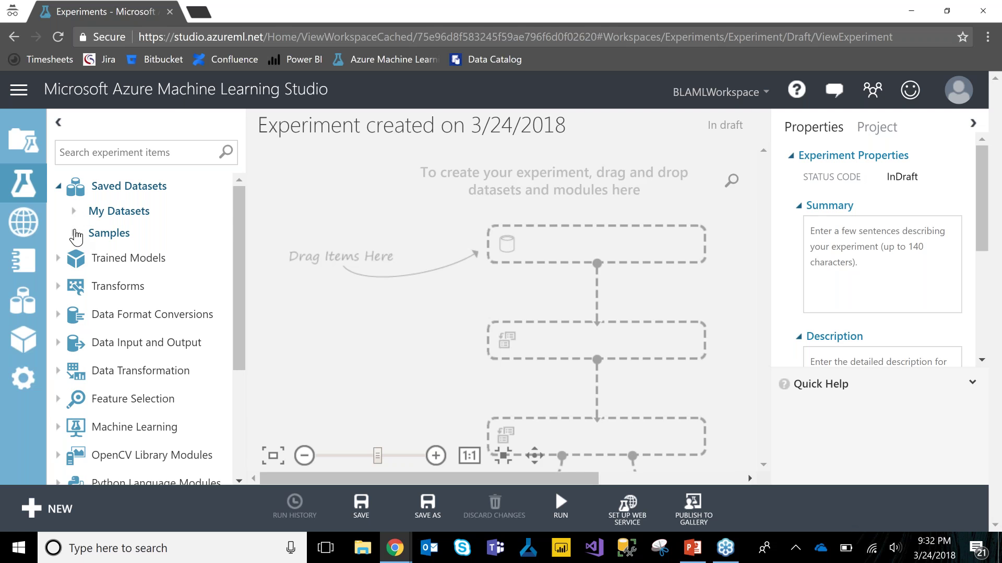
{"action": "left_click", "coordinate": [72, 233]}
{"action": "left_click_drag", "start_coordinate": [239, 203], "coordinate": [234, 184]}
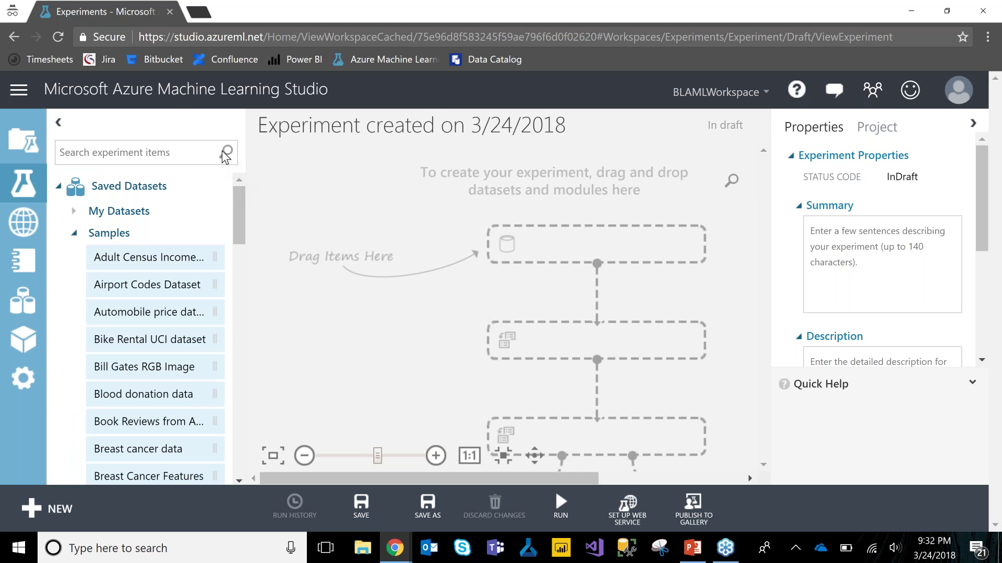
{"action": "left_click_drag", "start_coordinate": [155, 260], "coordinate": [595, 249]}
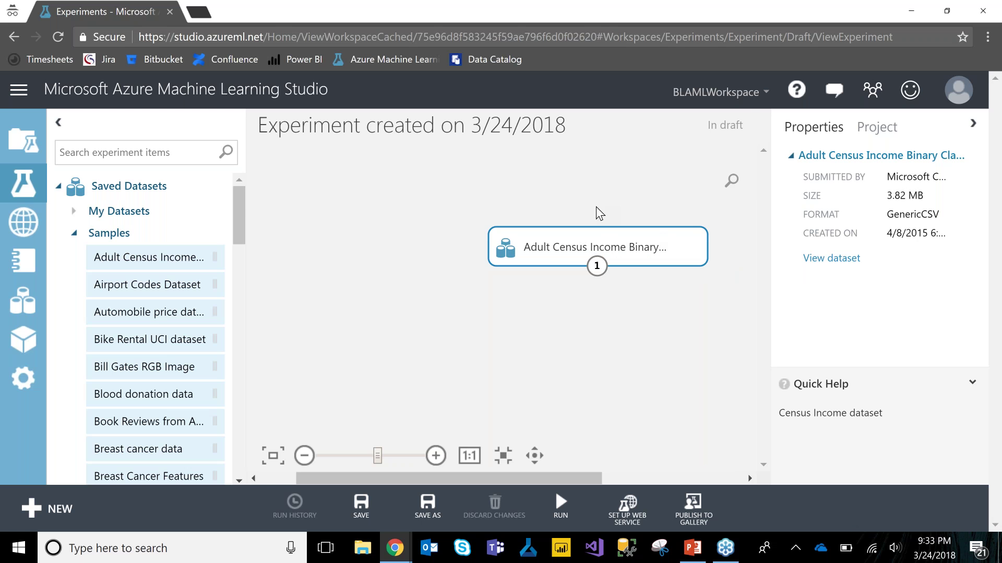
Visualize the Adult Census Income dataset and collapse the Statistics and Visualizations pane to widen its table
{"action": "right_click", "coordinate": [560, 250]}
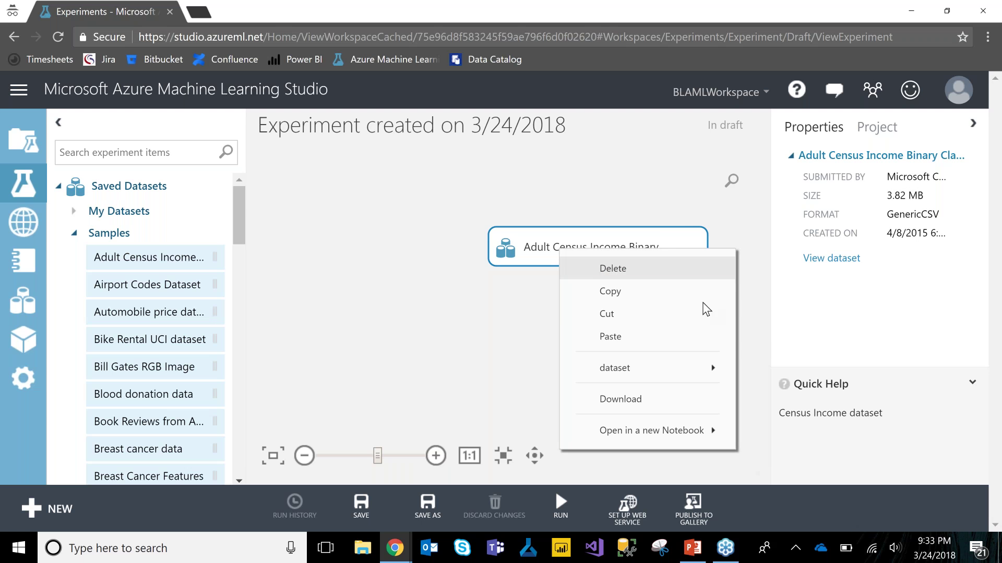
{"action": "mouse_move", "coordinate": [701, 367]}
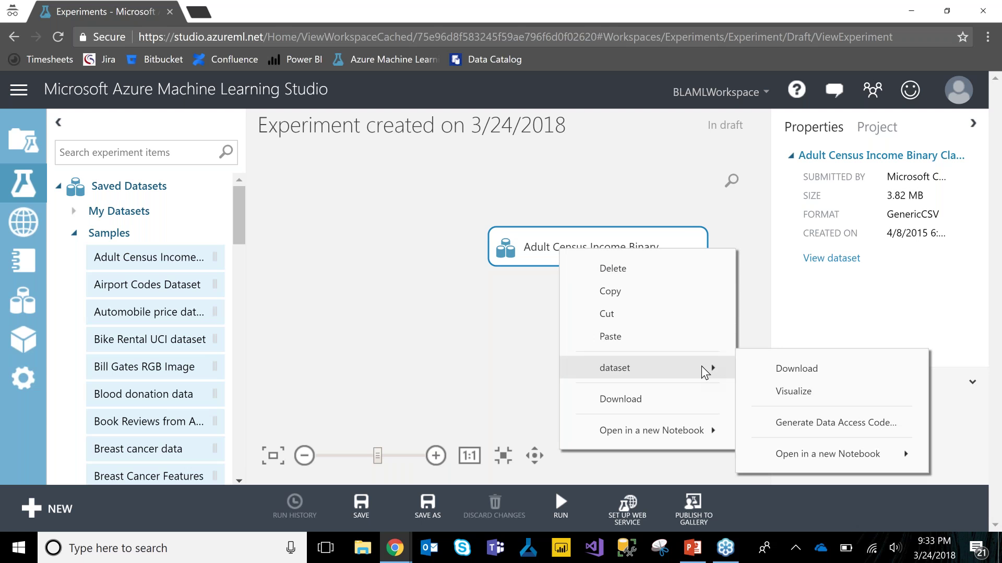
{"action": "left_click", "coordinate": [837, 399]}
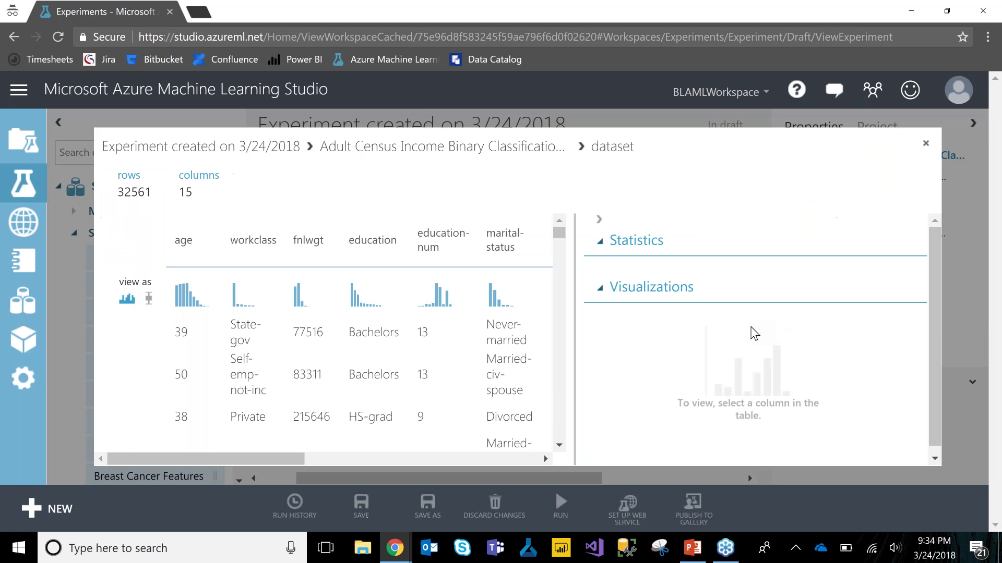
{"action": "left_click", "coordinate": [599, 218]}
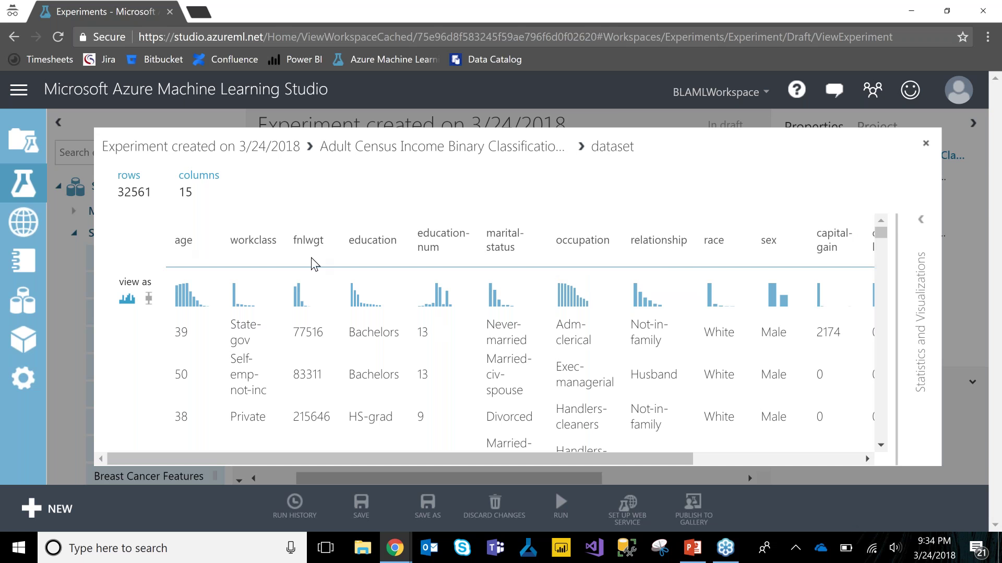
Examine the dataset's row and column counts, look across all its columns, and try the alternative column preview style
{"action": "left_click_drag", "start_coordinate": [215, 192], "coordinate": [118, 176]}
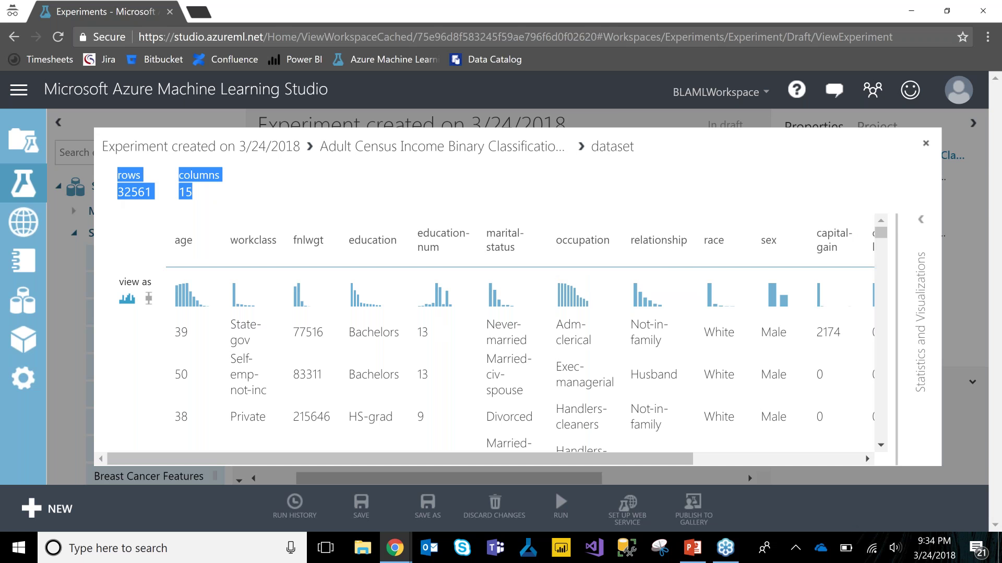
{"action": "left_click", "coordinate": [165, 193]}
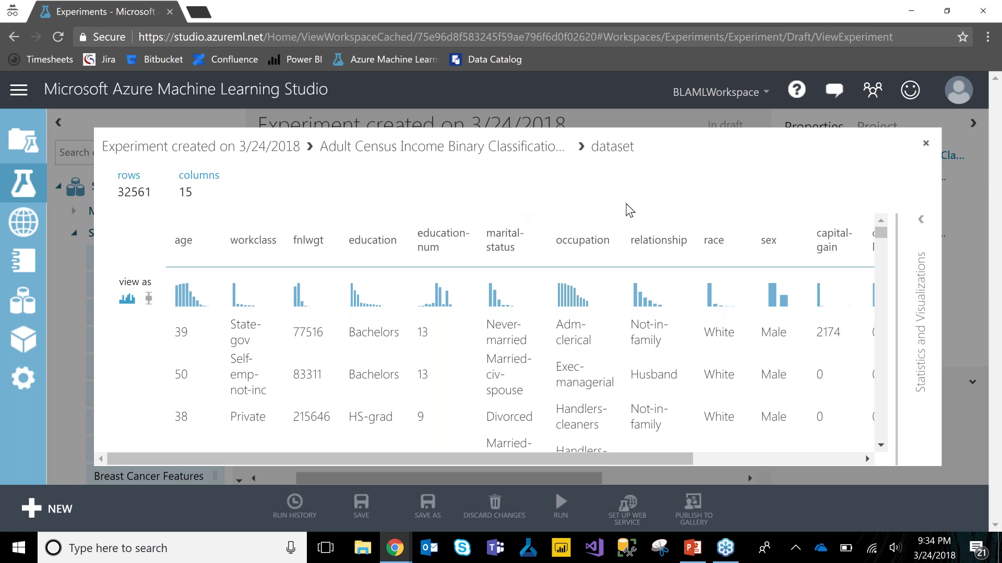
{"action": "left_click_drag", "start_coordinate": [631, 458], "coordinate": [859, 467]}
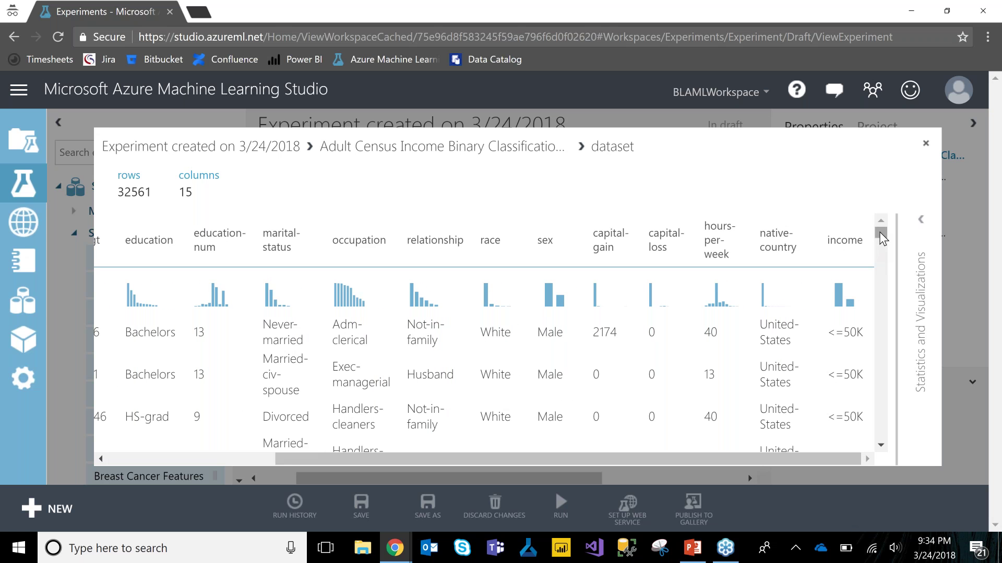
{"action": "mouse_move", "coordinate": [881, 238]}
{"action": "left_mouse_down"}
{"action": "mouse_move", "coordinate": [877, 442]}
{"action": "mouse_move", "coordinate": [891, 242]}
{"action": "left_mouse_up"}
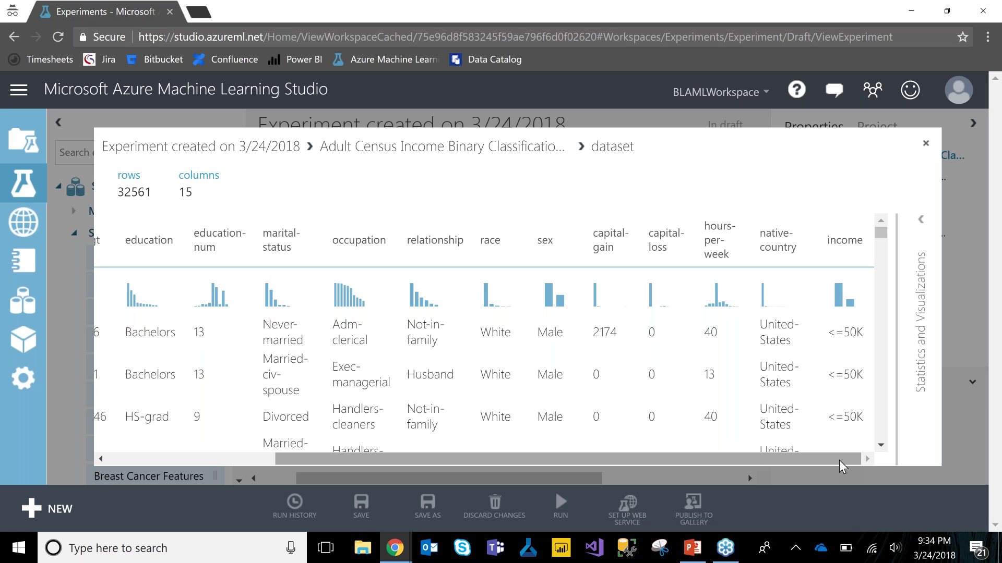
{"action": "left_click_drag", "start_coordinate": [839, 460], "coordinate": [559, 444]}
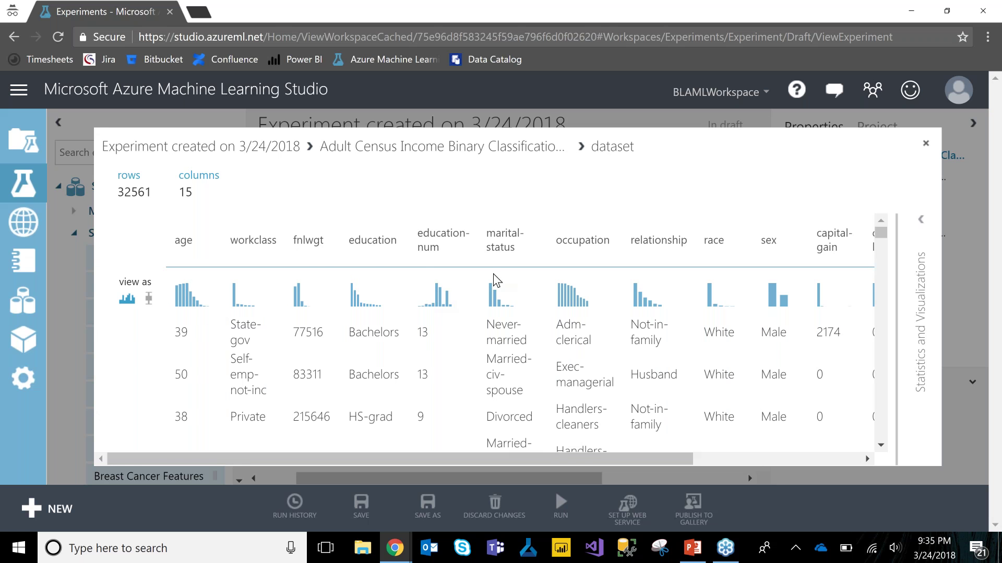
{"action": "left_click", "coordinate": [148, 297]}
{"action": "left_click", "coordinate": [127, 300]}
Inspect the race column's statistics and the individual bars of its histogram
{"action": "left_click", "coordinate": [710, 300]}
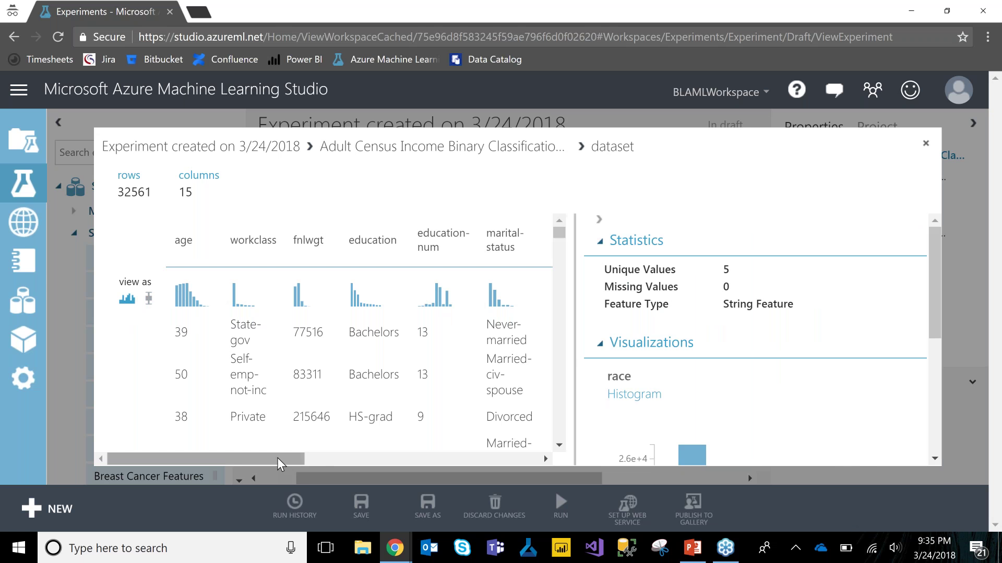
{"action": "left_click_drag", "start_coordinate": [277, 458], "coordinate": [543, 464]}
{"action": "left_click_drag", "start_coordinate": [933, 248], "coordinate": [933, 399]}
{"action": "mouse_move", "coordinate": [687, 221]}
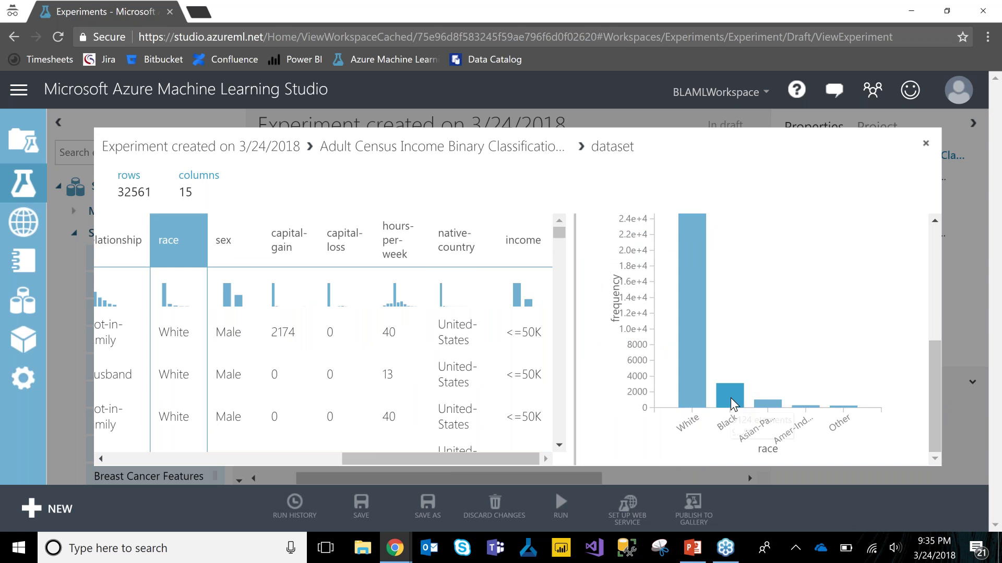
{"action": "mouse_move", "coordinate": [733, 404]}
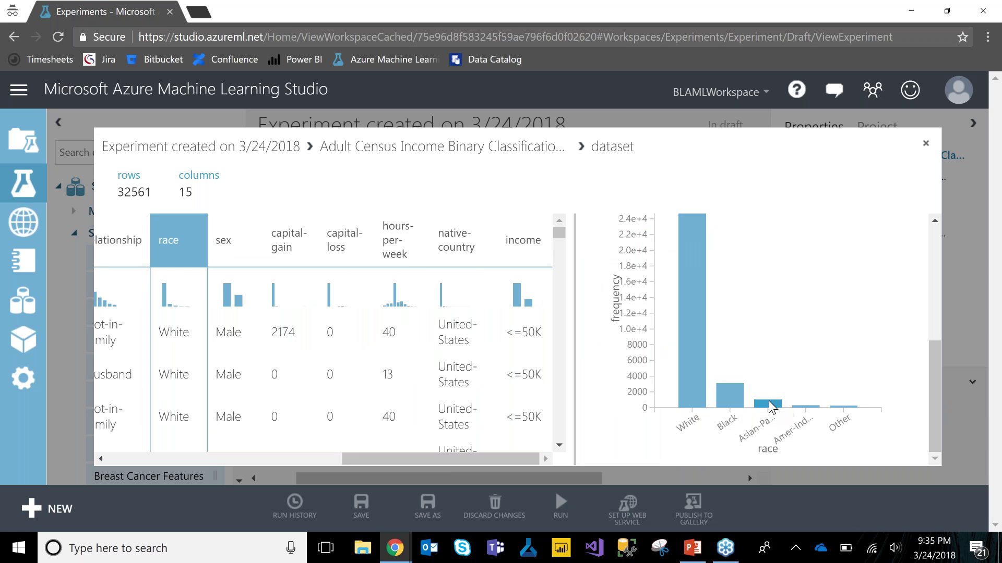
{"action": "mouse_move", "coordinate": [771, 405]}
Examine the income column's histogram, return to the first columns, and close the dataset visualization
{"action": "left_click", "coordinate": [541, 307]}
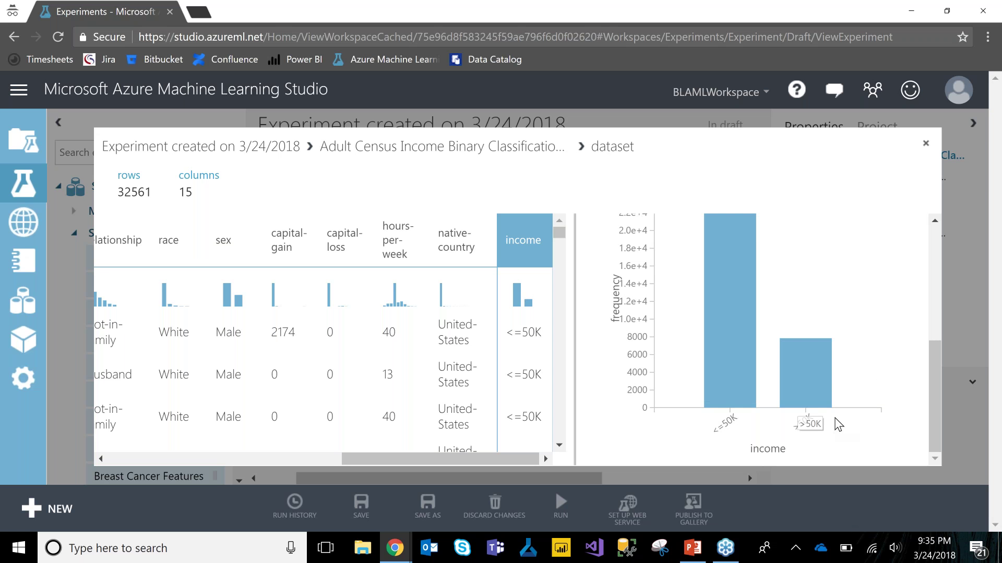
{"action": "left_click_drag", "start_coordinate": [497, 459], "coordinate": [151, 438]}
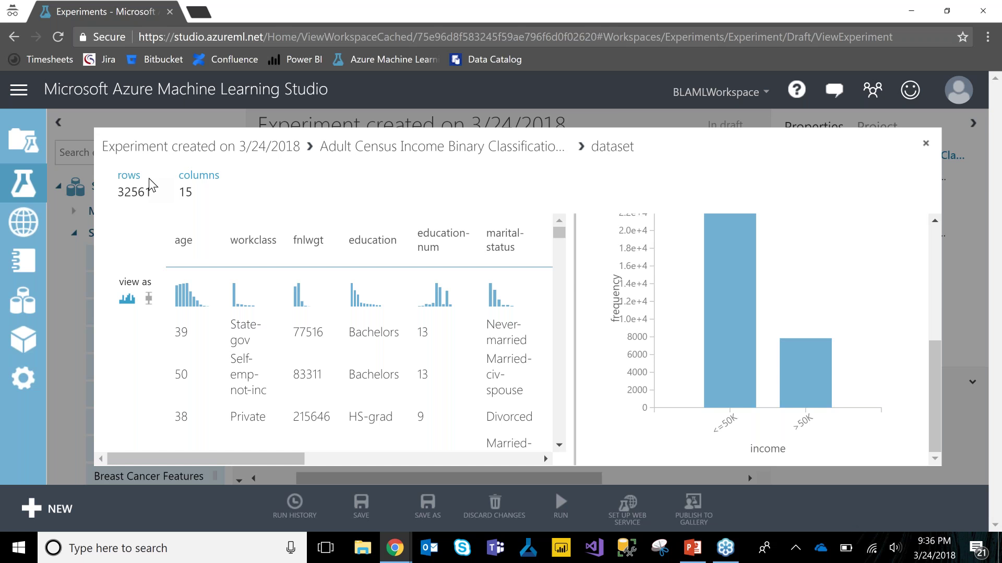
{"action": "left_click", "coordinate": [923, 146]}
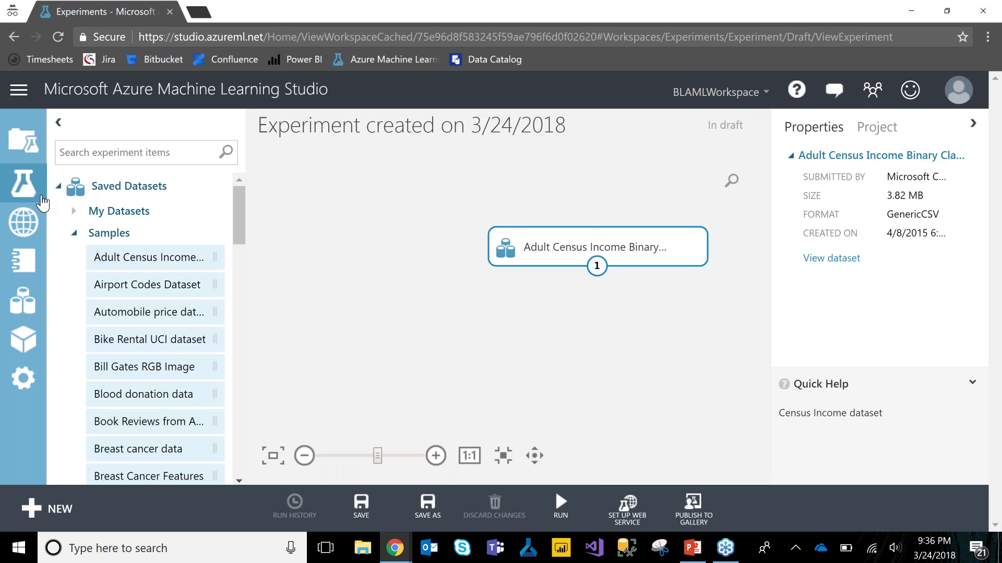
Expand the Machine Learning module group down to its Classification algorithms and widen the module list to show full names
{"action": "left_click", "coordinate": [76, 233]}
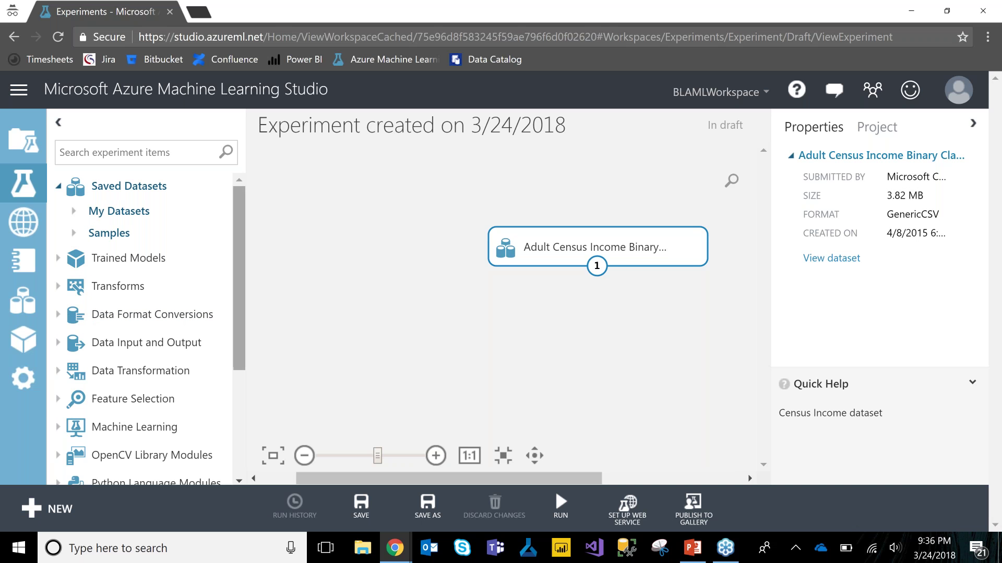
{"action": "left_click_drag", "start_coordinate": [236, 196], "coordinate": [234, 247]}
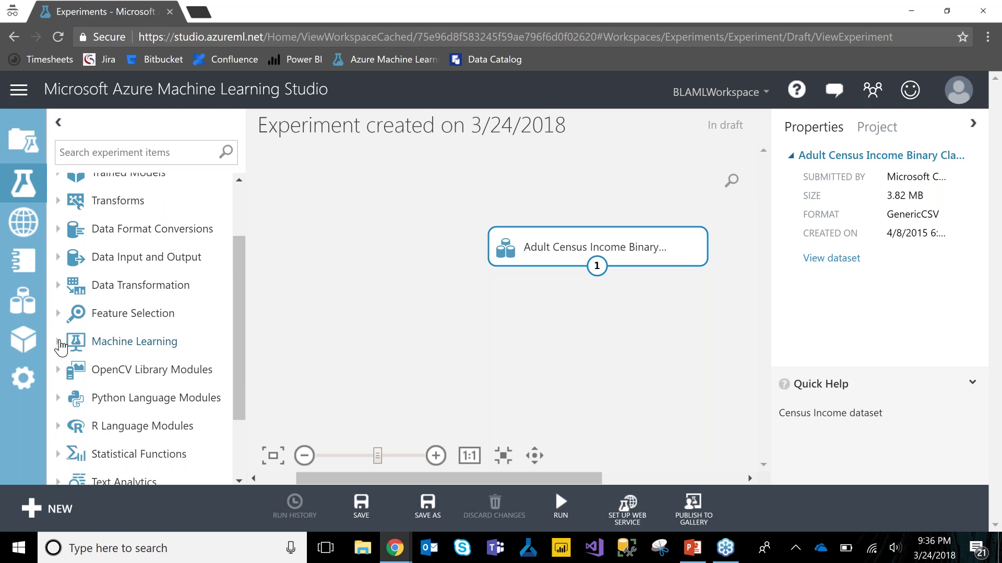
{"action": "left_click", "coordinate": [61, 347]}
{"action": "left_click_drag", "start_coordinate": [237, 255], "coordinate": [237, 334]}
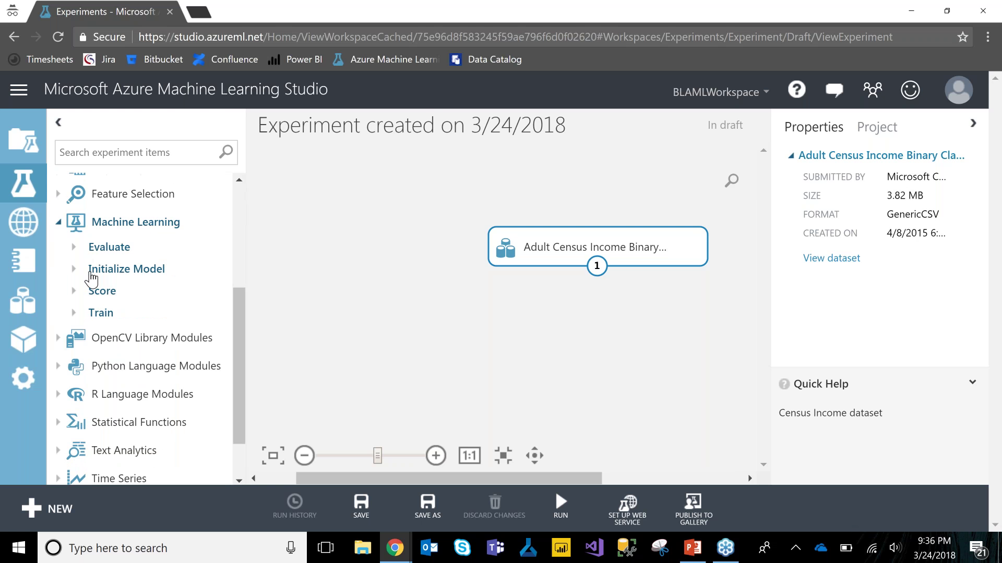
{"action": "left_click", "coordinate": [74, 269]}
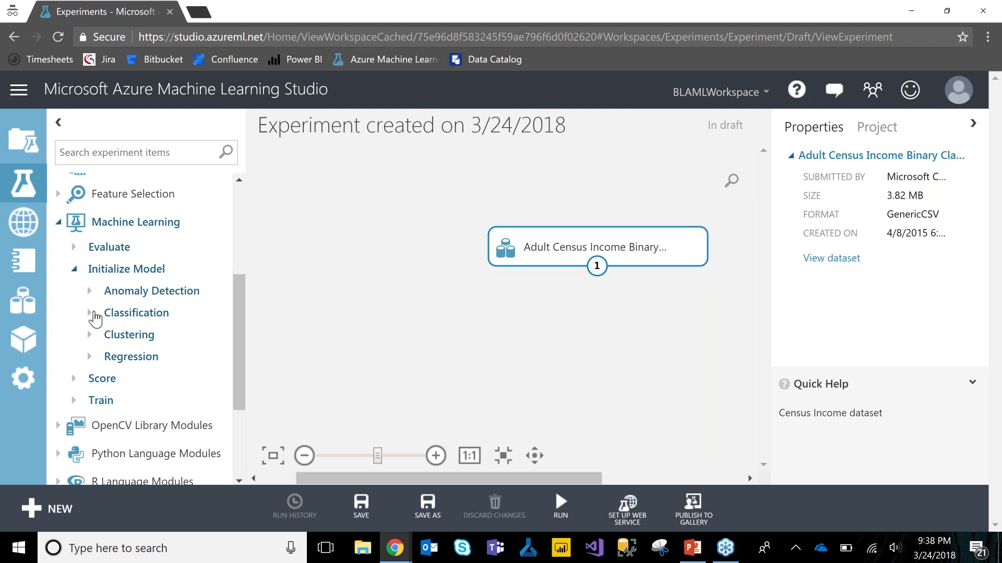
{"action": "left_click", "coordinate": [90, 313]}
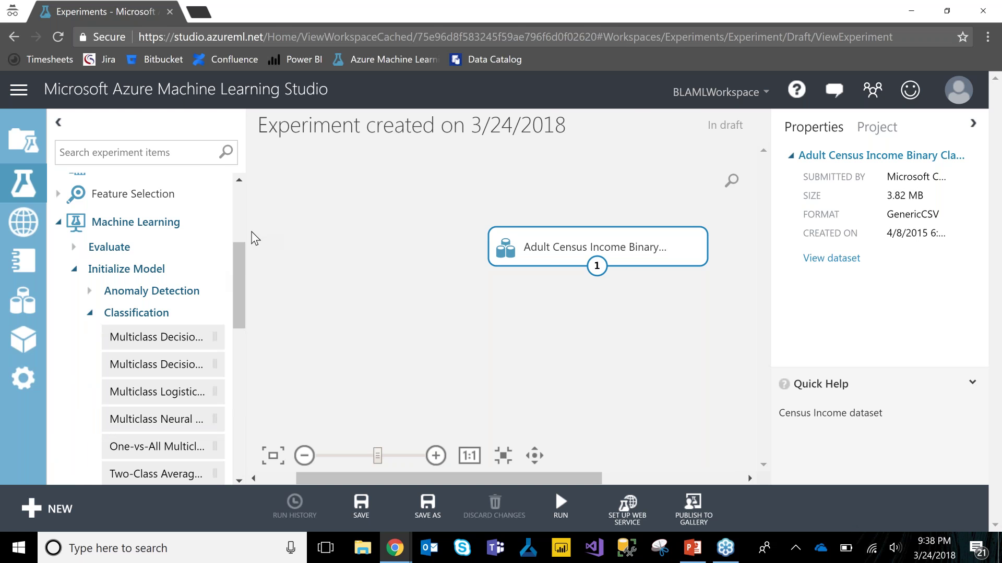
{"action": "left_click_drag", "start_coordinate": [249, 232], "coordinate": [341, 251]}
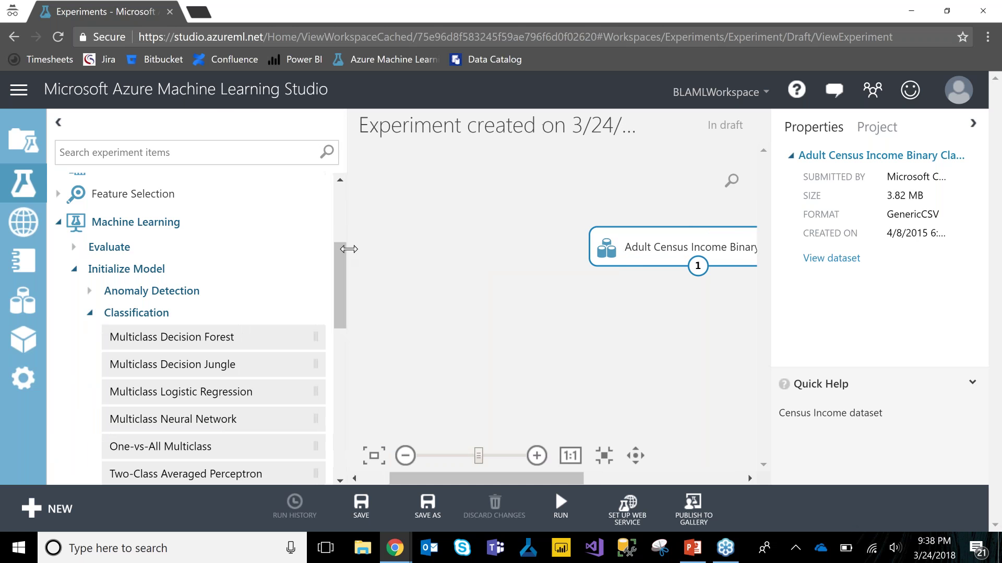
Add the Two-Class Boosted Decision Tree module to the canvas beside the Adult Census Income dataset
{"action": "scroll", "coordinate": [337, 281], "scroll_direction": "down", "scroll_amount": 3}
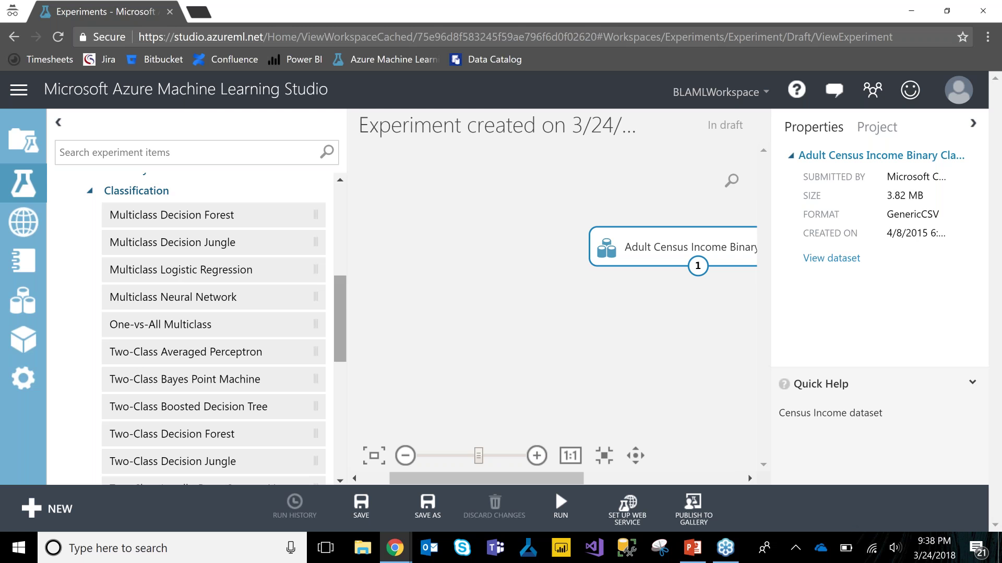
{"action": "left_click_drag", "start_coordinate": [345, 303], "coordinate": [333, 360]}
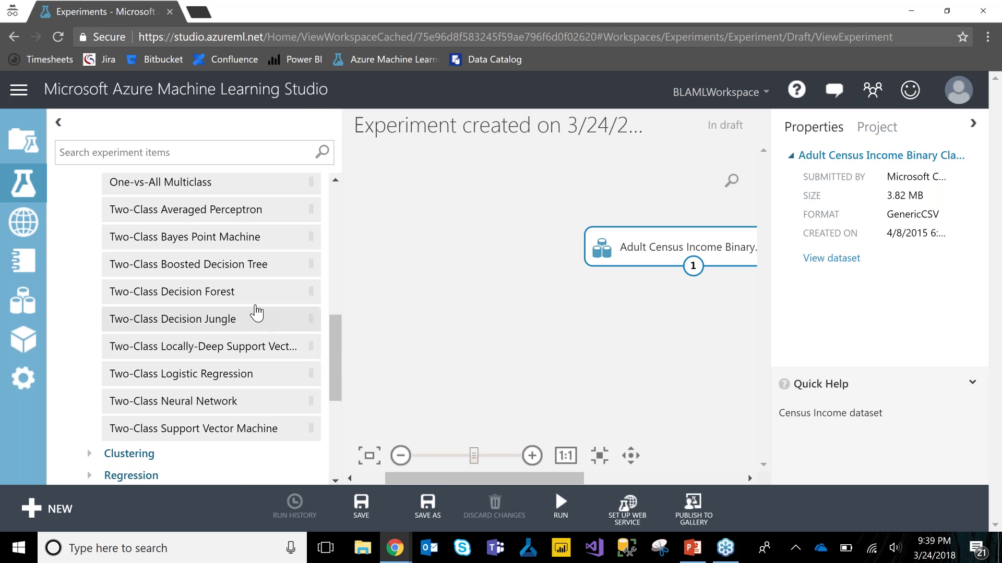
{"action": "left_click", "coordinate": [189, 270]}
{"action": "left_click_drag", "start_coordinate": [189, 270], "coordinate": [462, 246]}
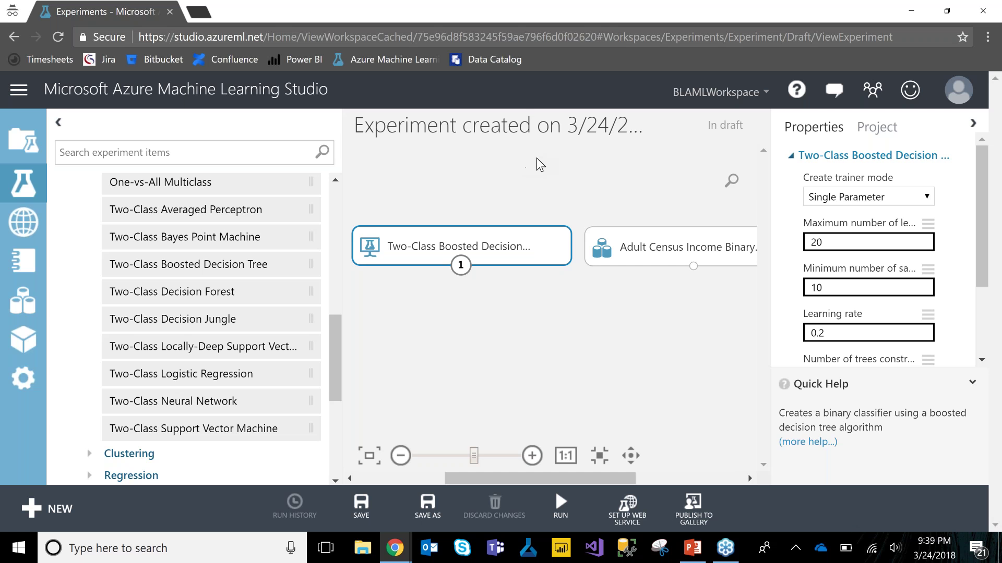
Collapse the Initialize Model group and expand the Train group to reach its training modules
{"action": "left_click_drag", "start_coordinate": [335, 336], "coordinate": [335, 185]}
{"action": "right_click", "coordinate": [287, 339]}
{"action": "left_click_drag", "start_coordinate": [334, 244], "coordinate": [341, 290]}
{"action": "left_click", "coordinate": [75, 308]}
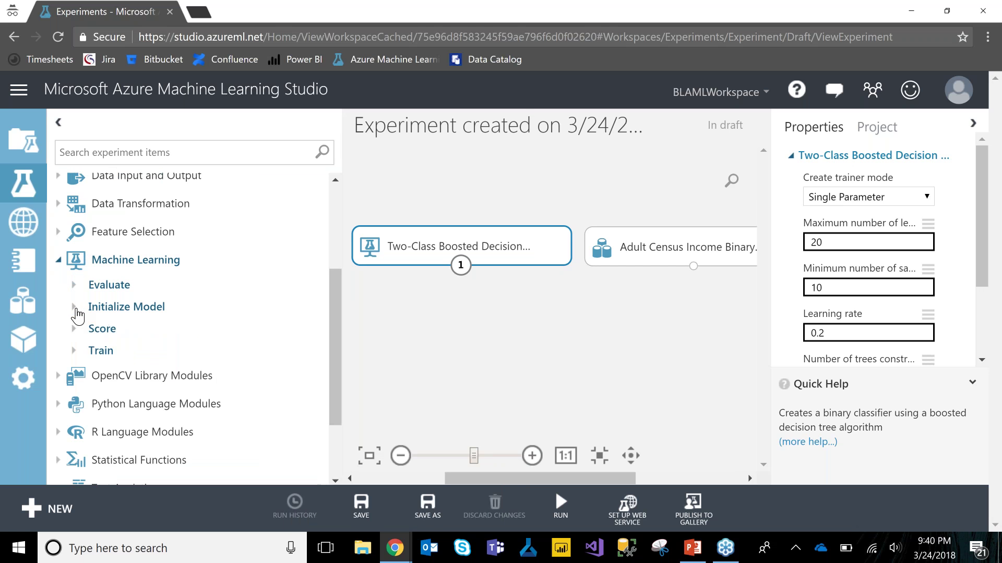
{"action": "left_click", "coordinate": [74, 350]}
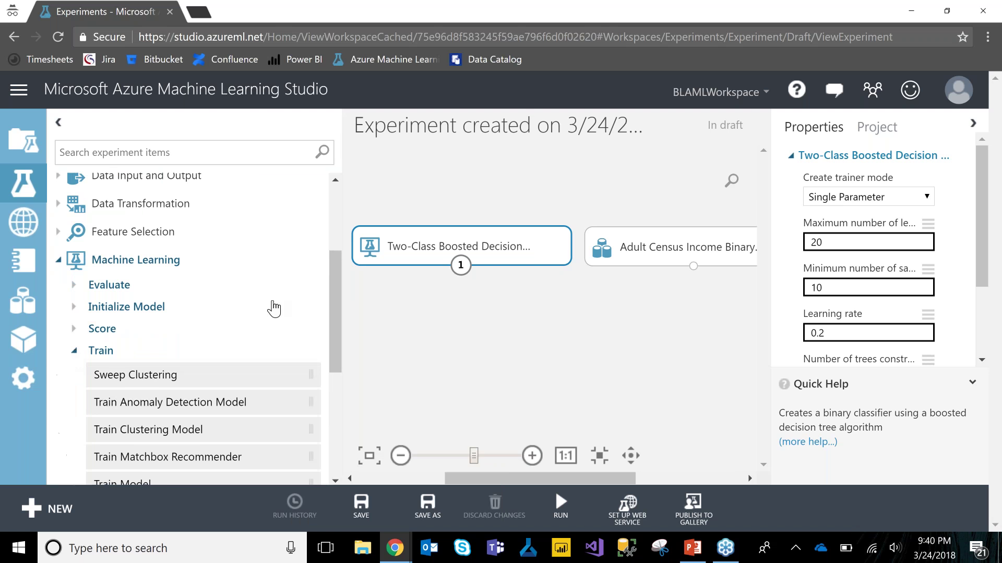
{"action": "scroll", "coordinate": [336, 321], "scroll_direction": "down", "scroll_amount": 3}
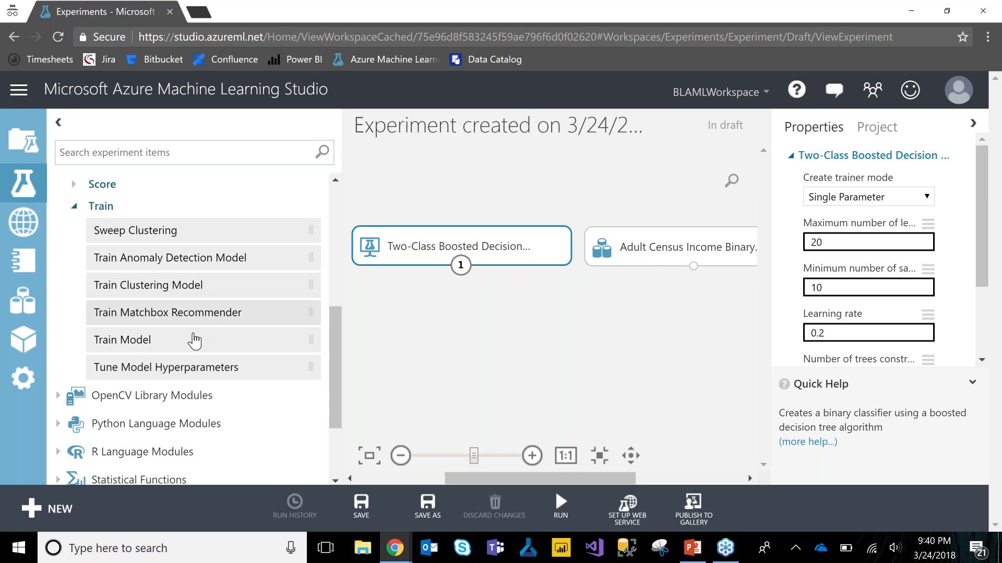
Place a Train Model module below the two items and connect the boosted decision tree and the census dataset to its inputs
{"action": "left_click_drag", "start_coordinate": [152, 351], "coordinate": [576, 323]}
{"action": "left_click", "coordinate": [585, 325]}
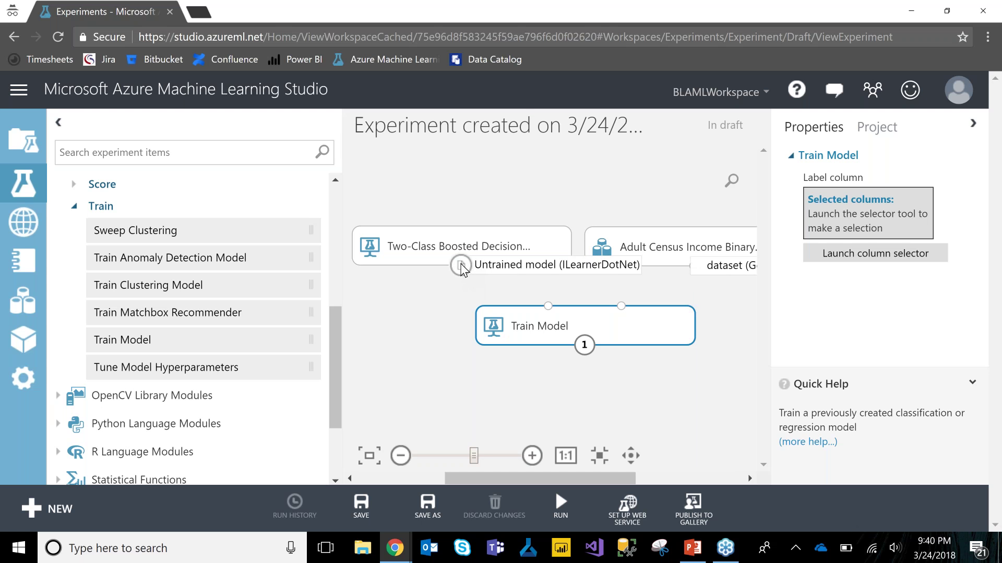
{"action": "left_click_drag", "start_coordinate": [463, 278], "coordinate": [548, 306]}
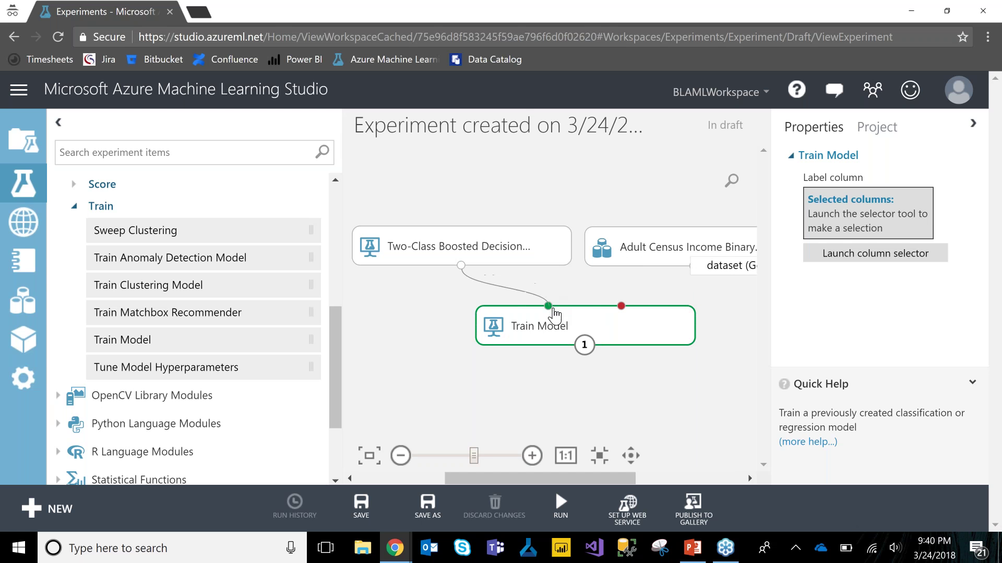
{"action": "left_click", "coordinate": [694, 271]}
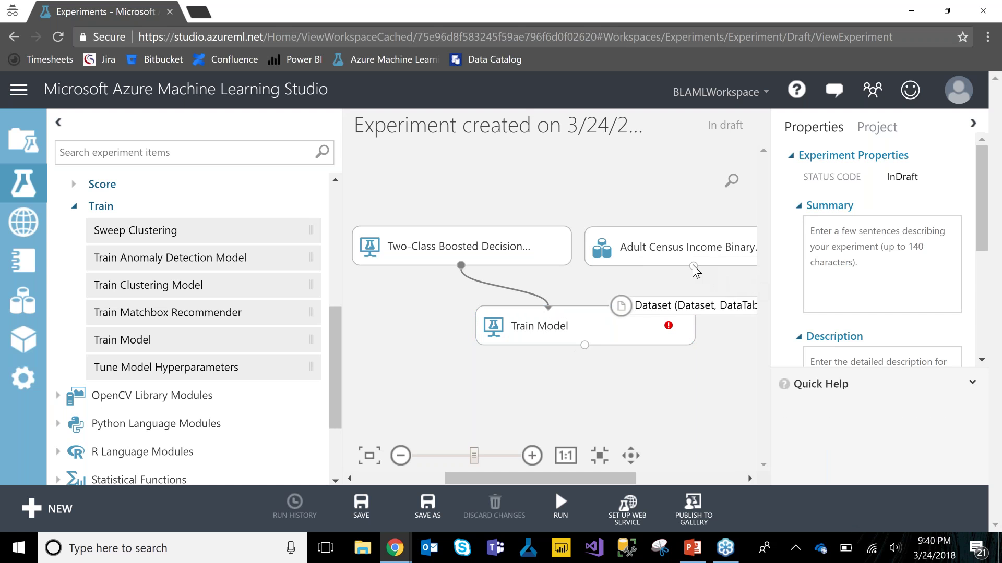
{"action": "left_click_drag", "start_coordinate": [693, 267], "coordinate": [660, 305]}
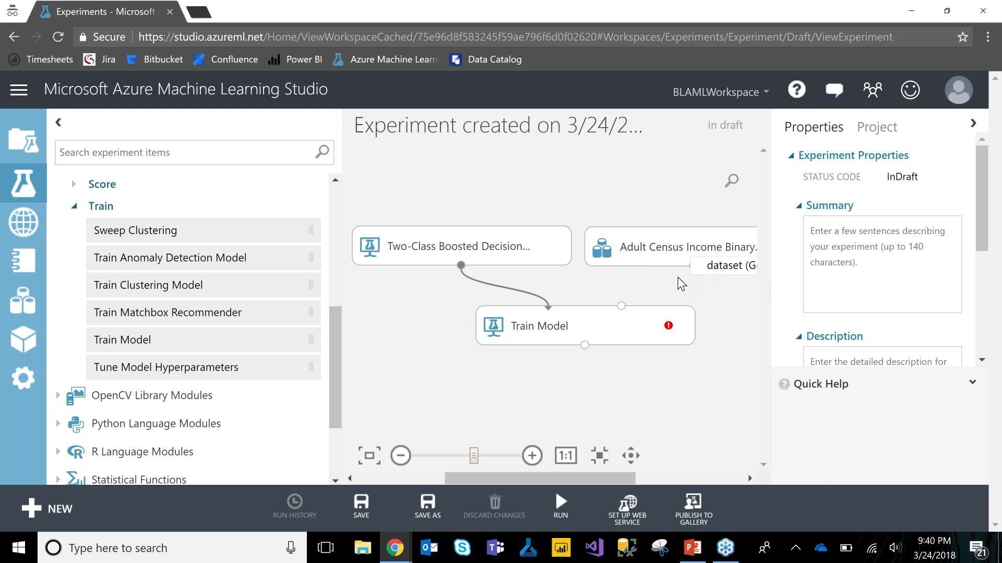
{"action": "left_click_drag", "start_coordinate": [694, 267], "coordinate": [624, 327]}
{"action": "left_click", "coordinate": [624, 328]}
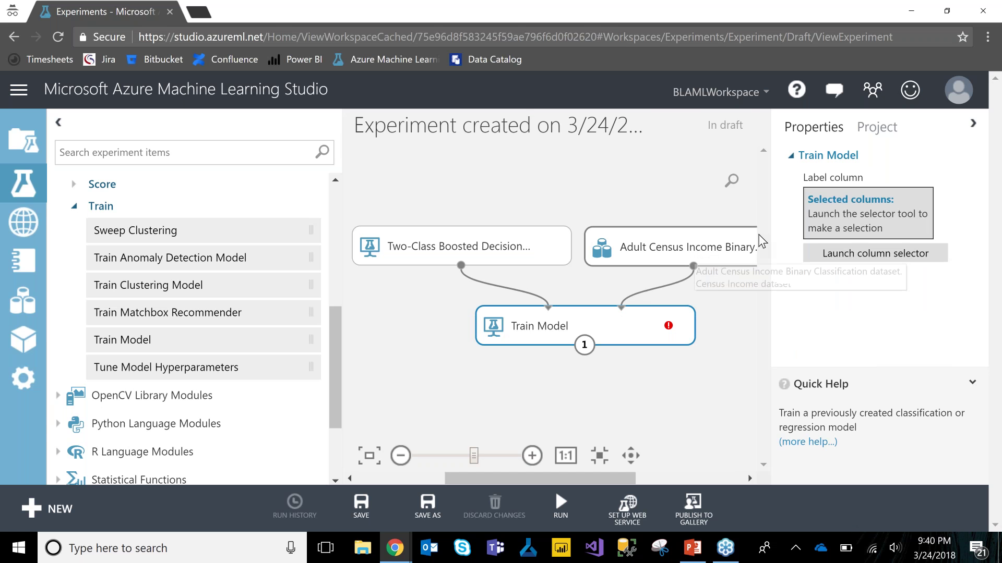
Try to set income as the Train Model module's label column in the column selector
{"action": "left_click", "coordinate": [840, 254]}
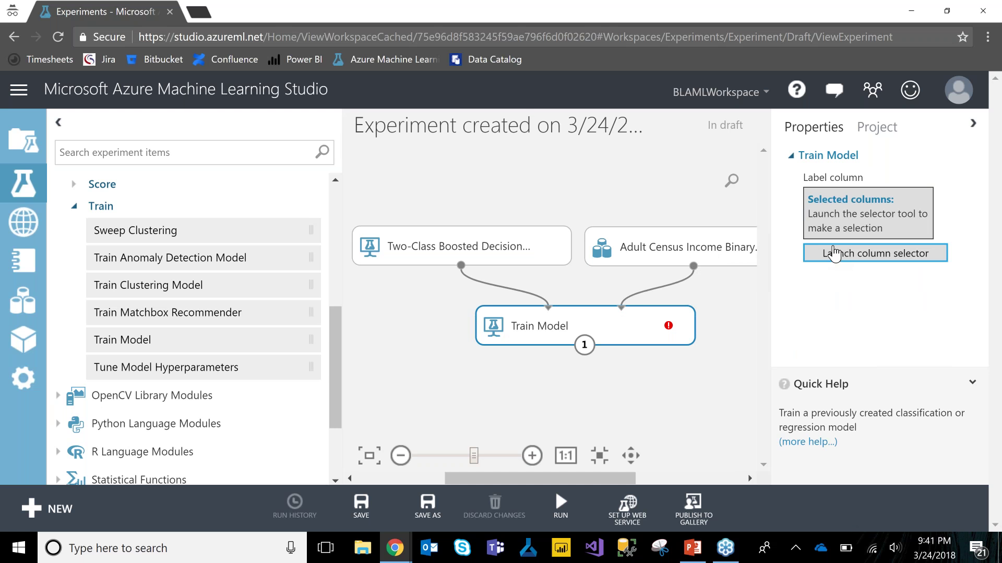
{"action": "left_click", "coordinate": [855, 255]}
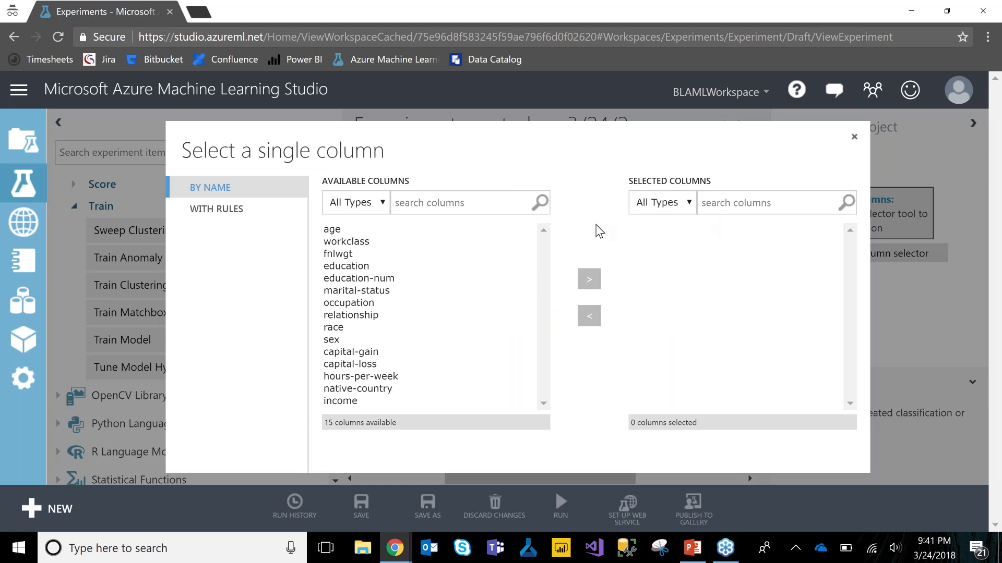
{"action": "left_click", "coordinate": [348, 405]}
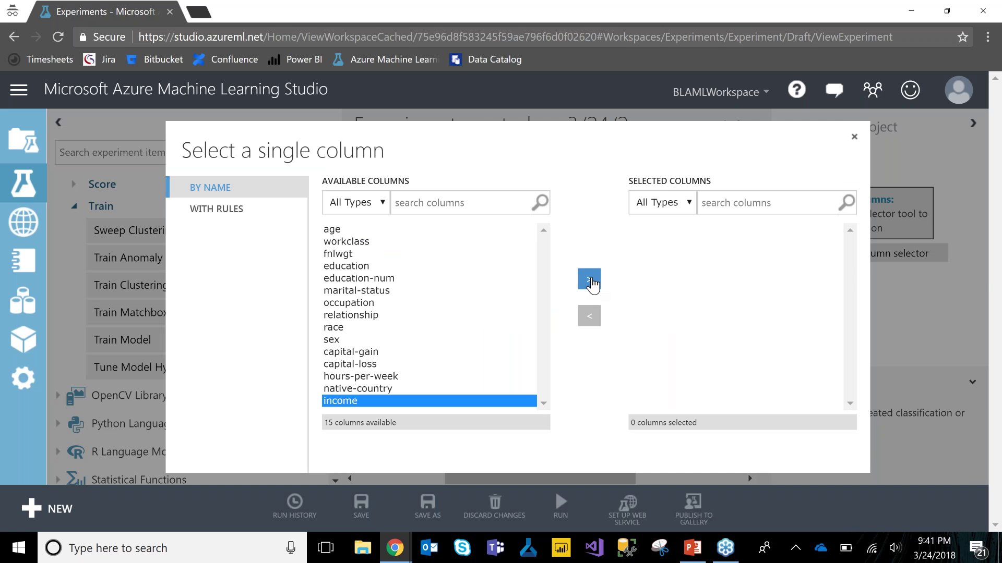
{"action": "left_click", "coordinate": [590, 280]}
{"action": "left_click", "coordinate": [854, 137]}
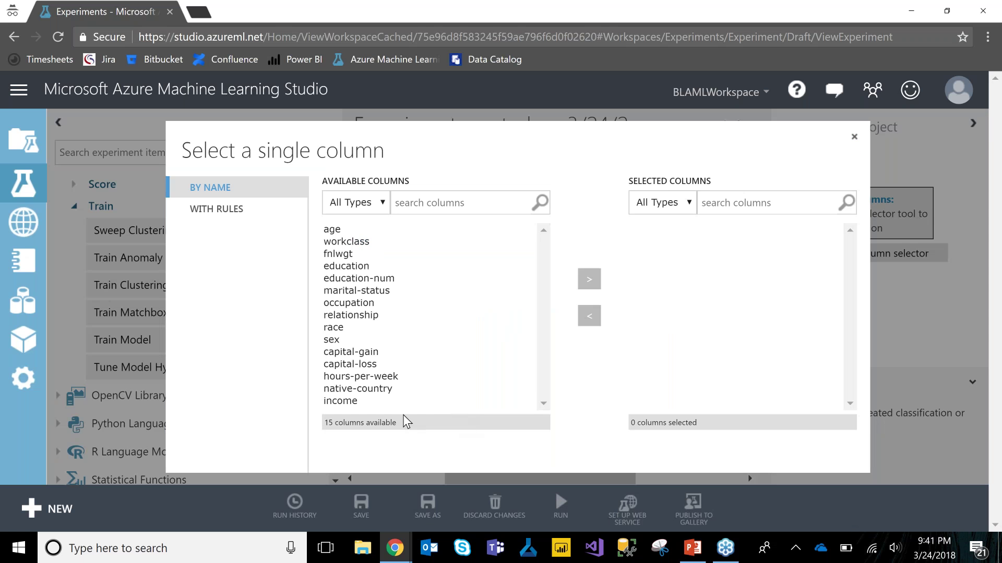
{"action": "left_click", "coordinate": [378, 403]}
{"action": "left_click", "coordinate": [589, 279]}
{"action": "left_click", "coordinate": [874, 144]}
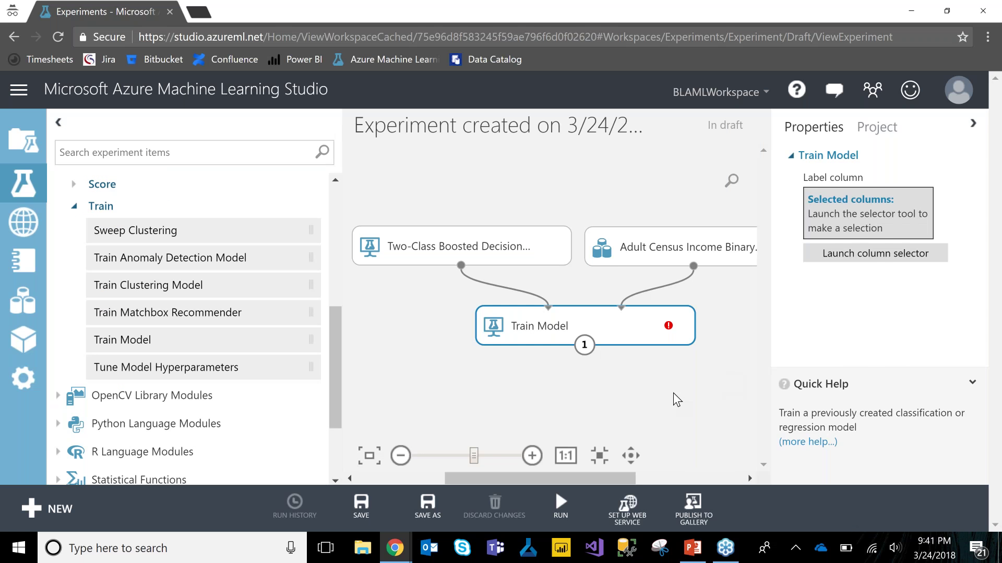
Recheck the label column selection of the Train Model module and delete the module
{"action": "left_click", "coordinate": [670, 409]}
{"action": "left_click", "coordinate": [658, 309]}
{"action": "left_click", "coordinate": [879, 254]}
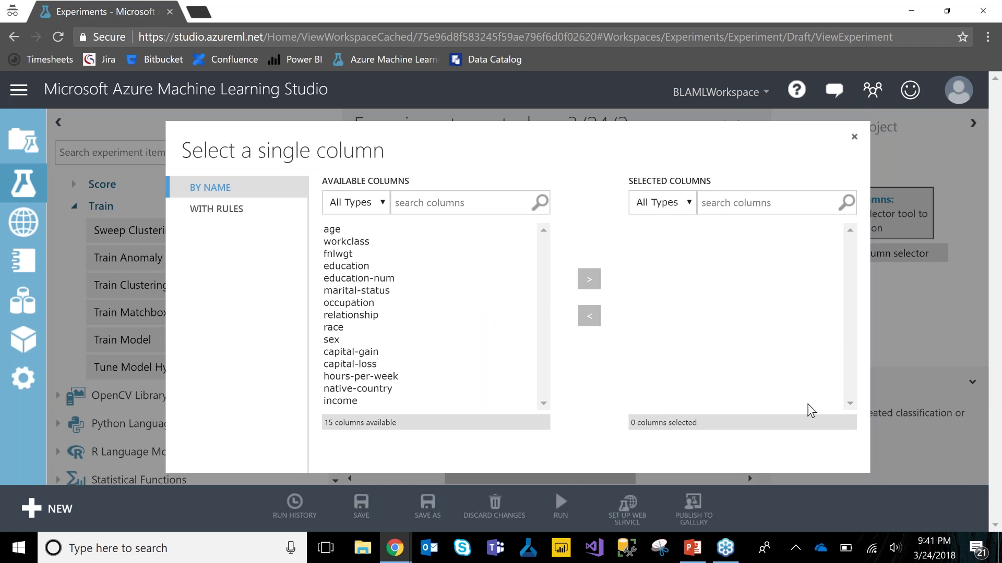
{"action": "left_click", "coordinate": [854, 137]}
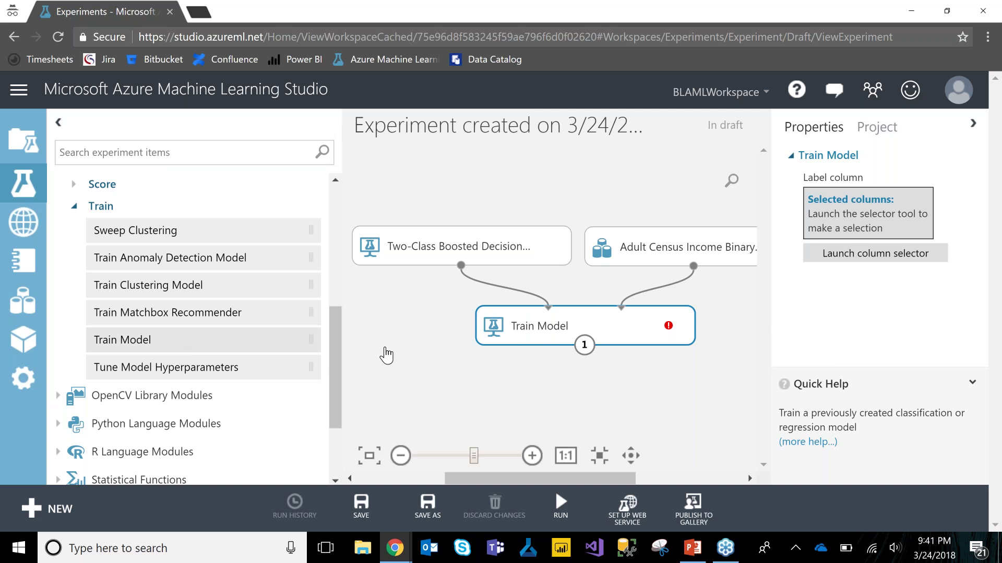
{"action": "key", "text": "Delete"}
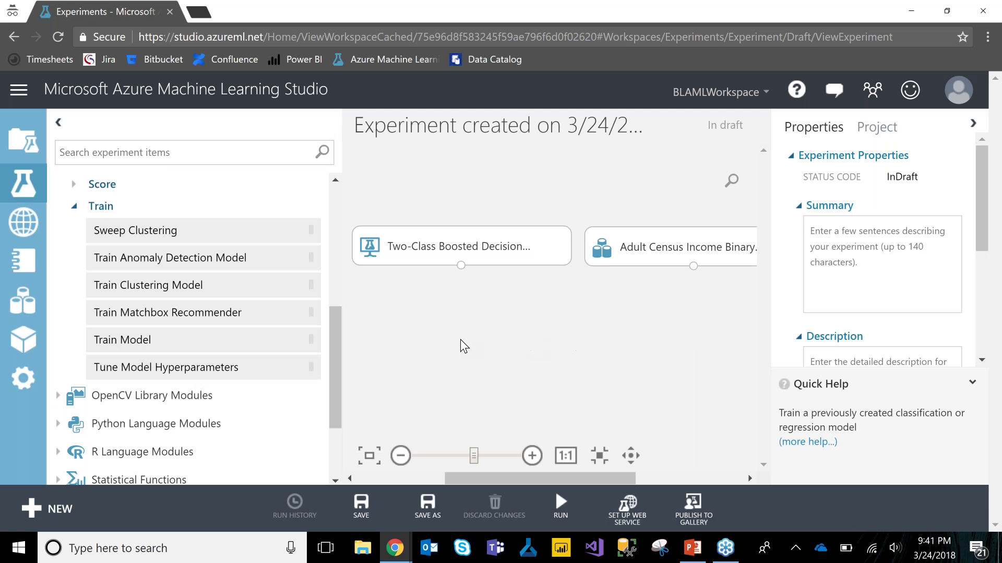
Add a new Train Model module and reconnect the boosted decision tree and the census dataset to its inputs
{"action": "left_click_drag", "start_coordinate": [145, 341], "coordinate": [542, 340]}
{"action": "left_click_drag", "start_coordinate": [461, 265], "coordinate": [534, 308]}
{"action": "left_click_drag", "start_coordinate": [692, 266], "coordinate": [608, 308]}
Try choosing income as the new Train Model module's label column, and check the equivalent rule-based selection
{"action": "left_click", "coordinate": [841, 255]}
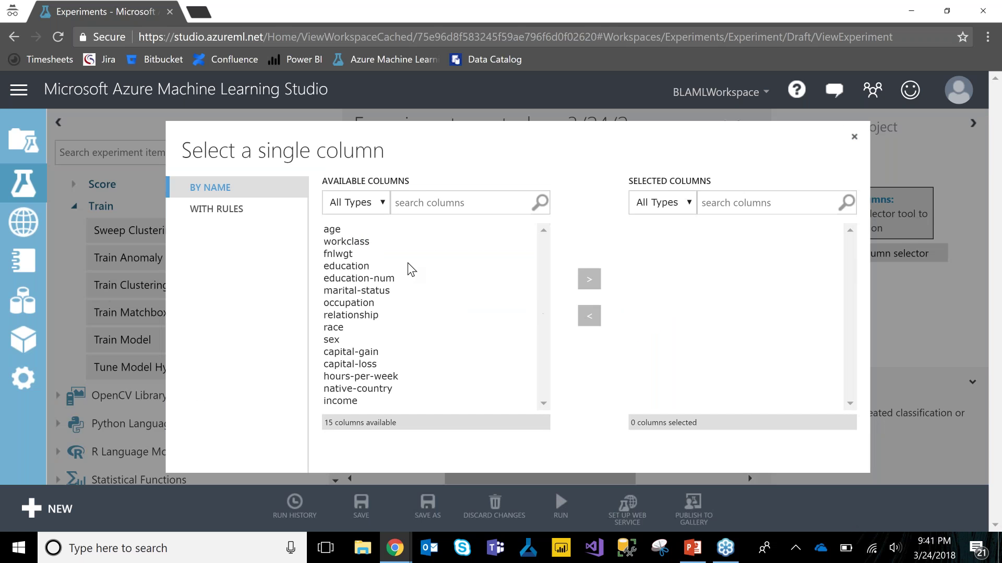
{"action": "left_click", "coordinate": [357, 402]}
{"action": "left_click", "coordinate": [584, 285]}
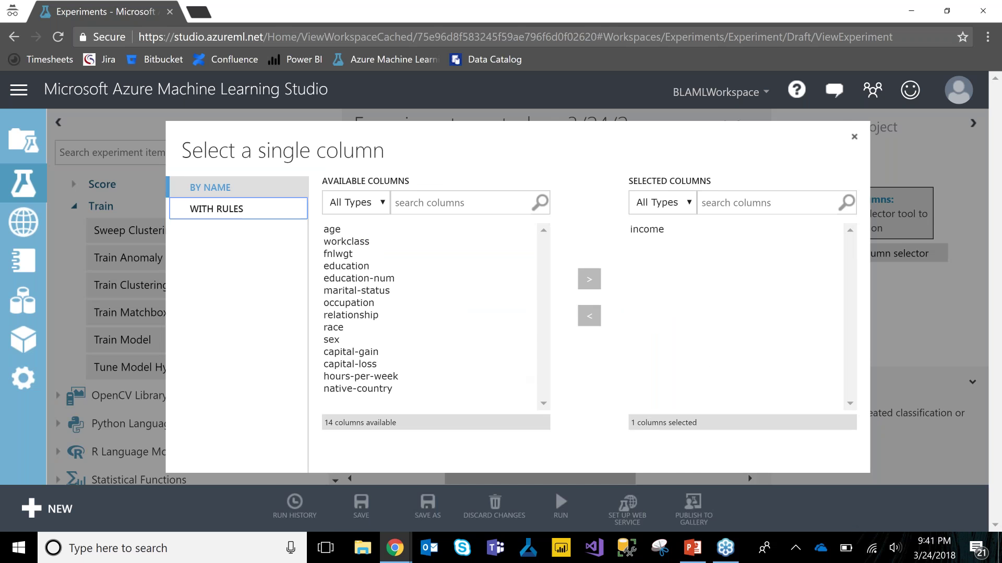
{"action": "left_click", "coordinate": [233, 211]}
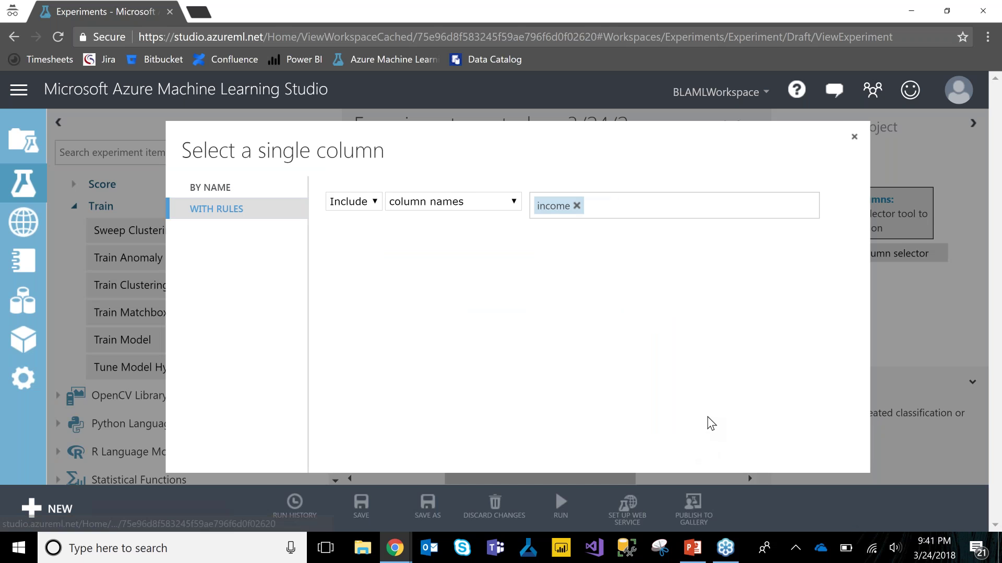
{"action": "left_click", "coordinate": [210, 187]}
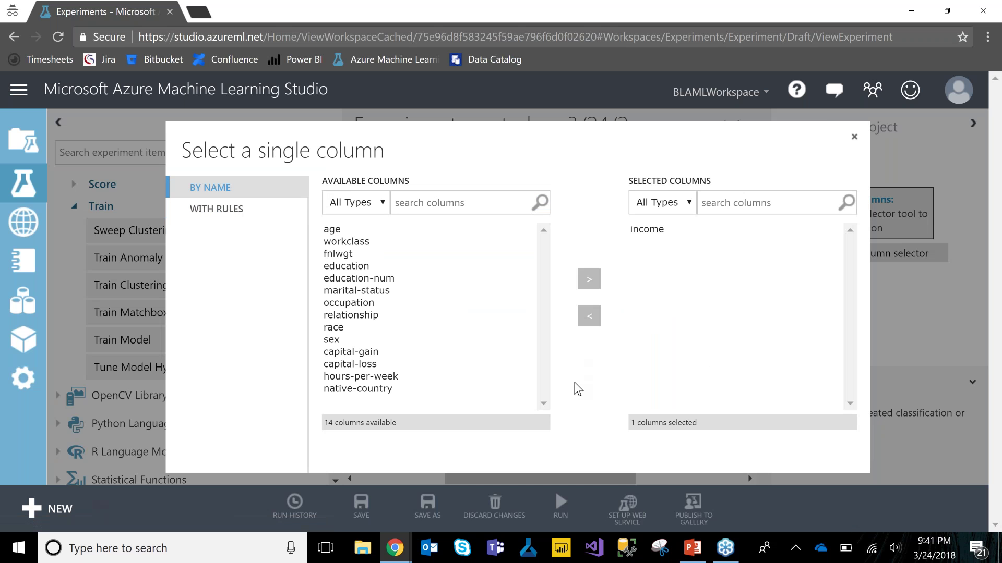
{"action": "left_click", "coordinate": [854, 136]}
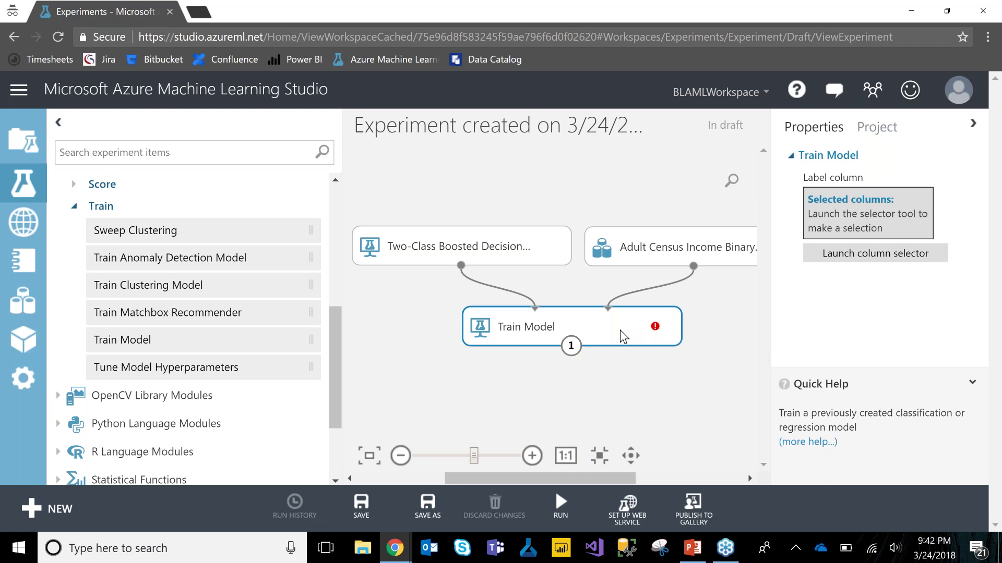
Delete the replacement Train Model module and select the Two-Class Boosted Decision Tree module
{"action": "scroll", "coordinate": [686, 337], "scroll_direction": "down", "scroll_amount": 4}
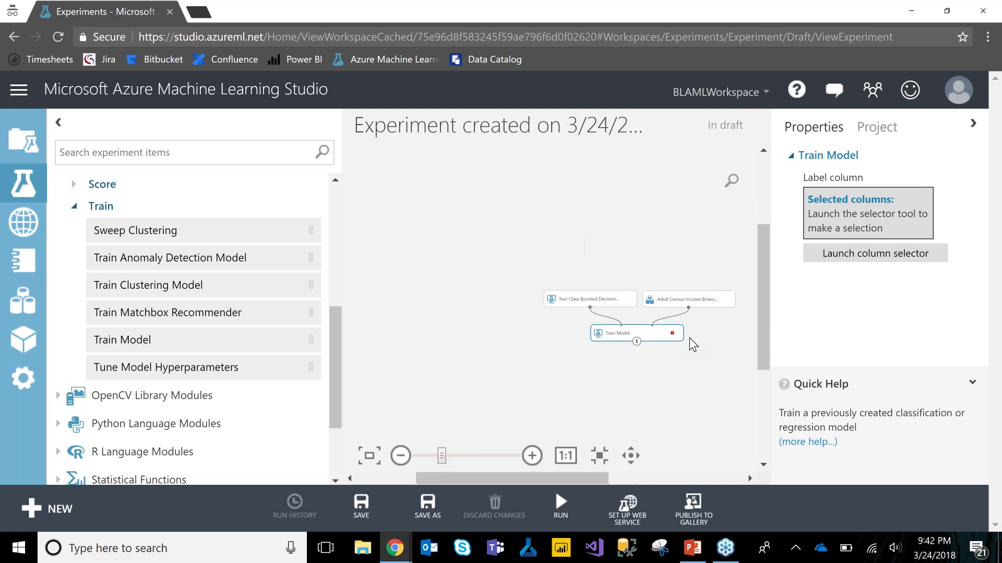
{"action": "scroll", "coordinate": [690, 337], "scroll_direction": "up", "scroll_amount": 4}
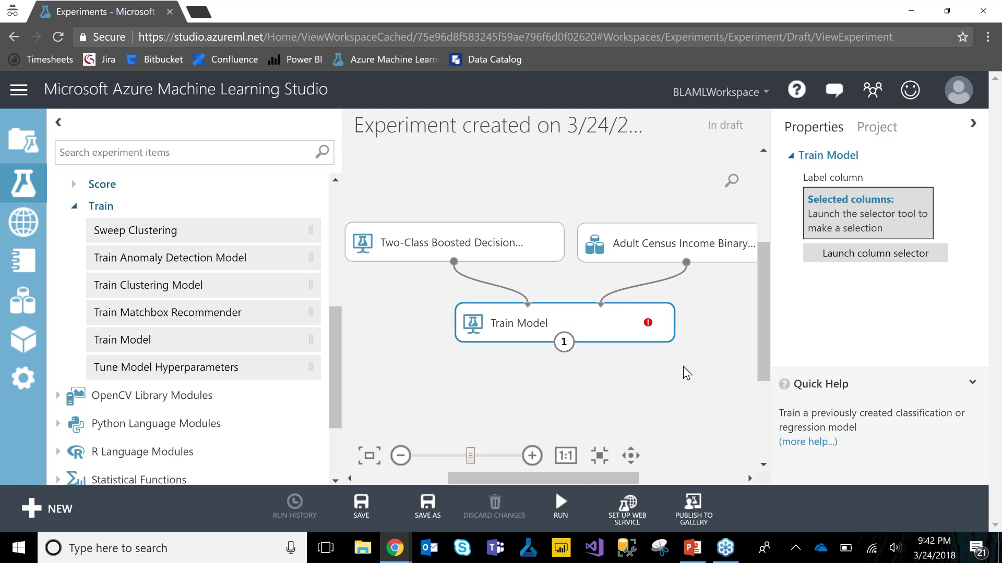
{"action": "scroll", "coordinate": [641, 410], "scroll_direction": "down", "scroll_amount": 1}
{"action": "right_click", "coordinate": [607, 473]}
{"action": "left_click_drag", "start_coordinate": [591, 481], "coordinate": [612, 479]}
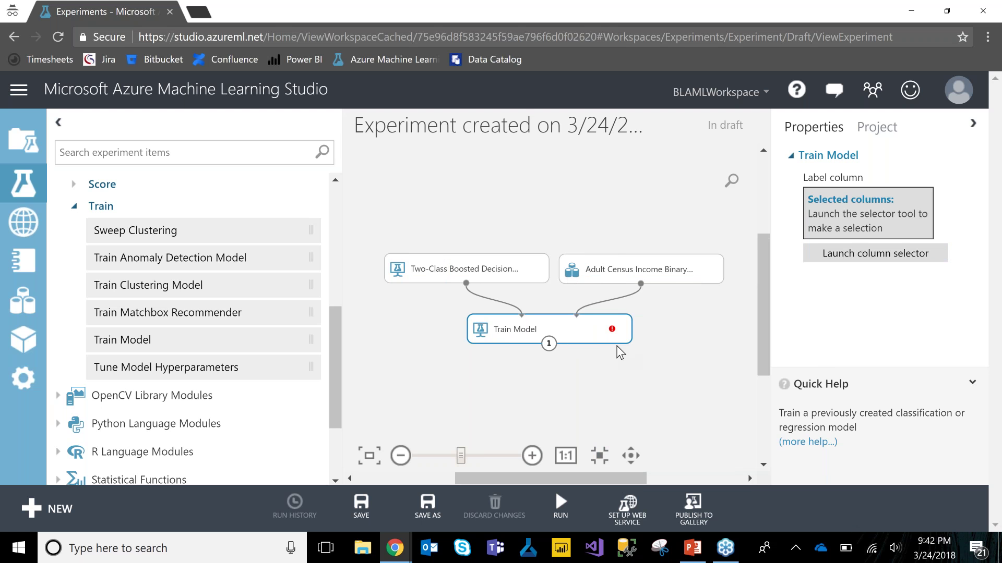
{"action": "key", "text": "Delete"}
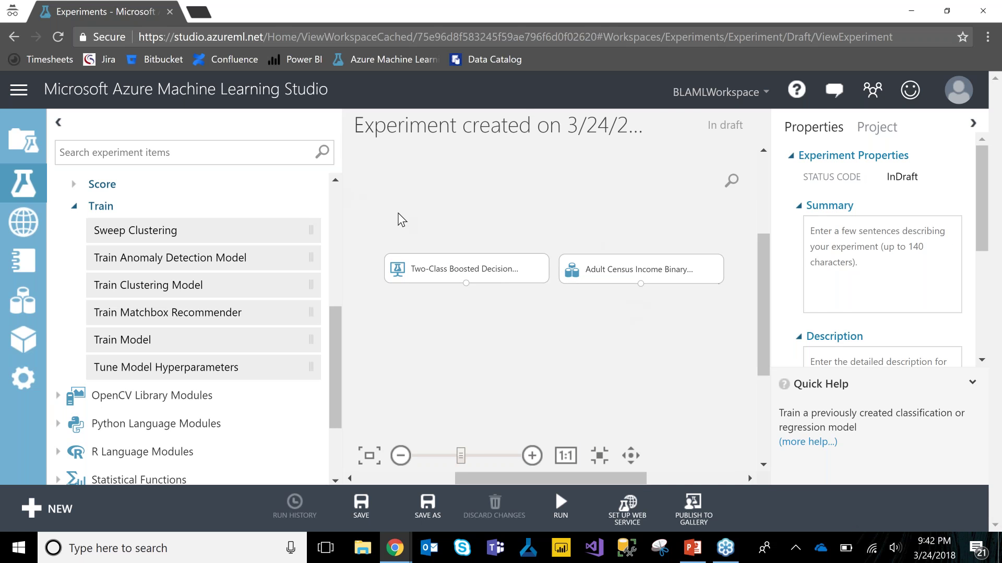
{"action": "left_click", "coordinate": [417, 279]}
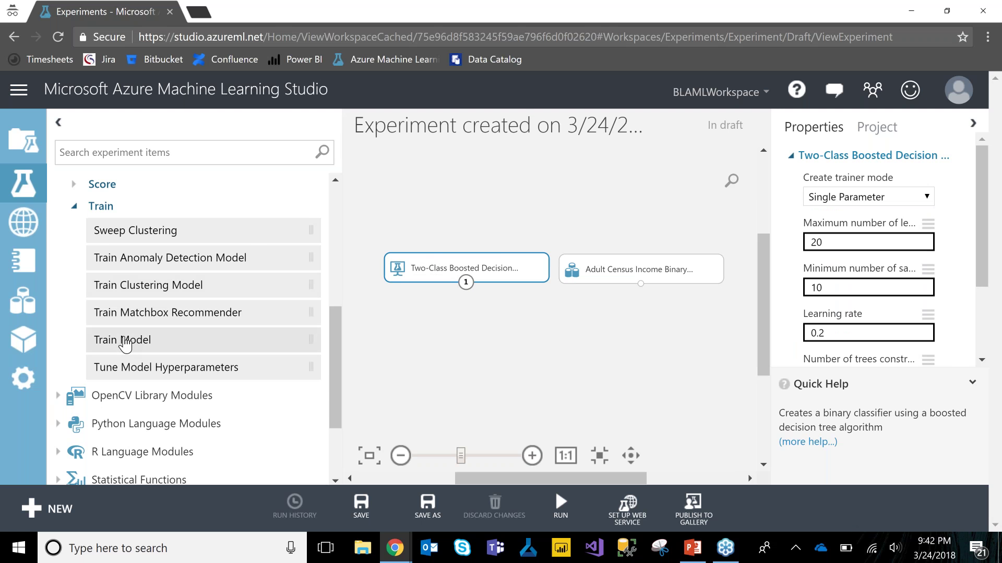
Collapse the expanded Train, Machine Learning and Saved Datasets groups in the list of experiment items
{"action": "left_click", "coordinate": [101, 206]}
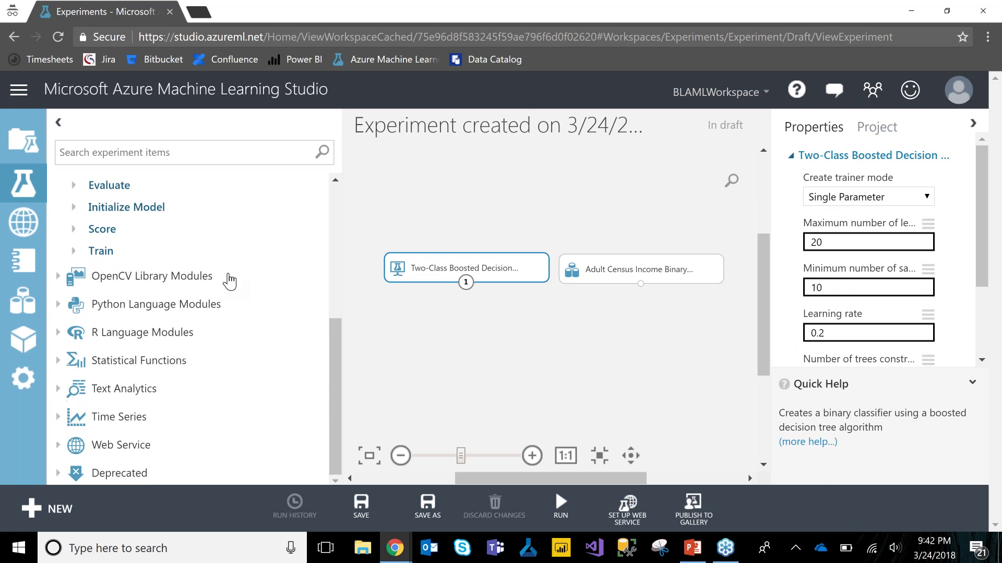
{"action": "scroll", "coordinate": [60, 245], "scroll_direction": "up", "scroll_amount": 2}
{"action": "left_click", "coordinate": [59, 241]}
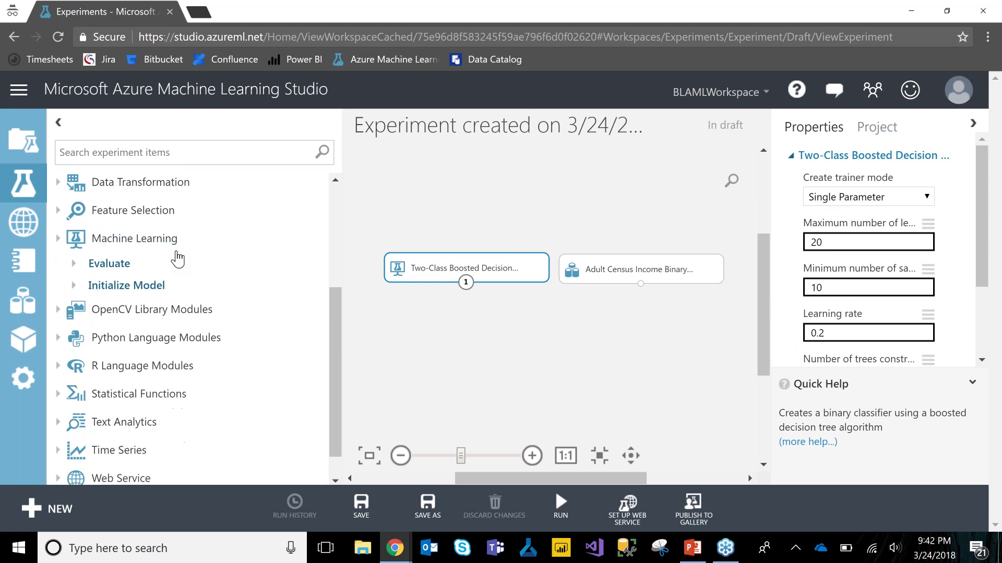
{"action": "scroll", "coordinate": [193, 271], "scroll_direction": "up", "scroll_amount": 3}
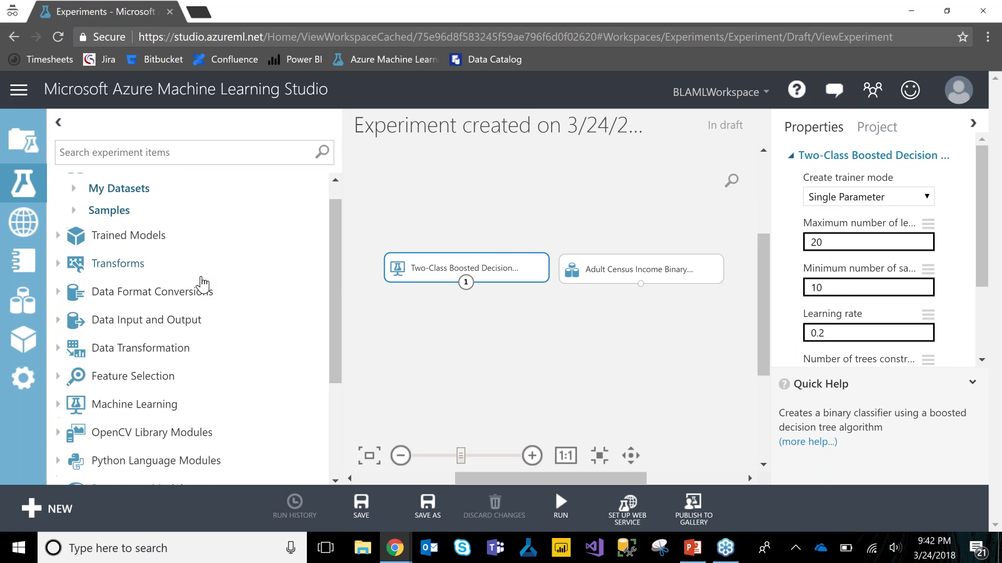
{"action": "scroll", "coordinate": [203, 284], "scroll_direction": "up", "scroll_amount": 1}
{"action": "left_click", "coordinate": [60, 187]}
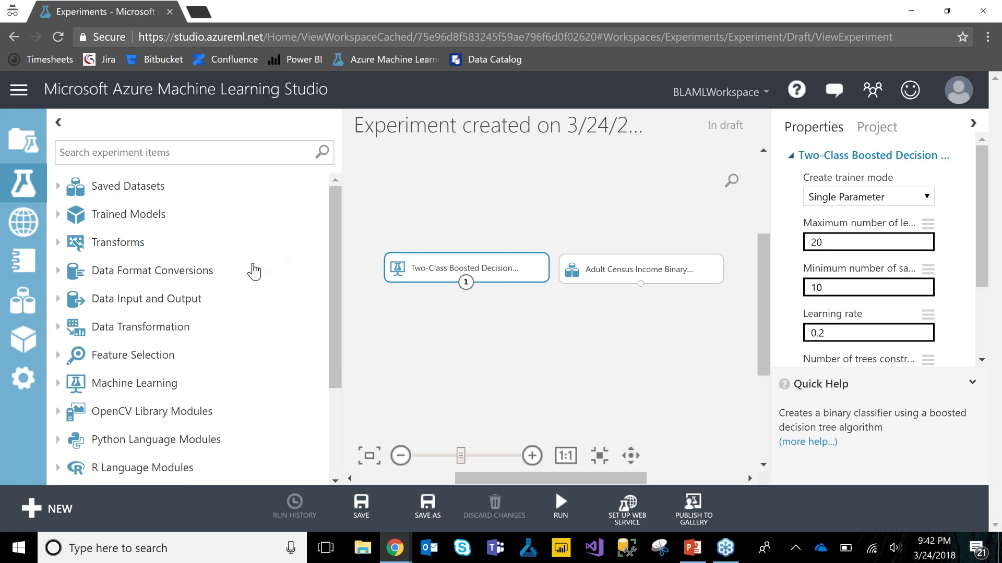
{"action": "scroll", "coordinate": [238, 276], "scroll_direction": "down", "scroll_amount": 2}
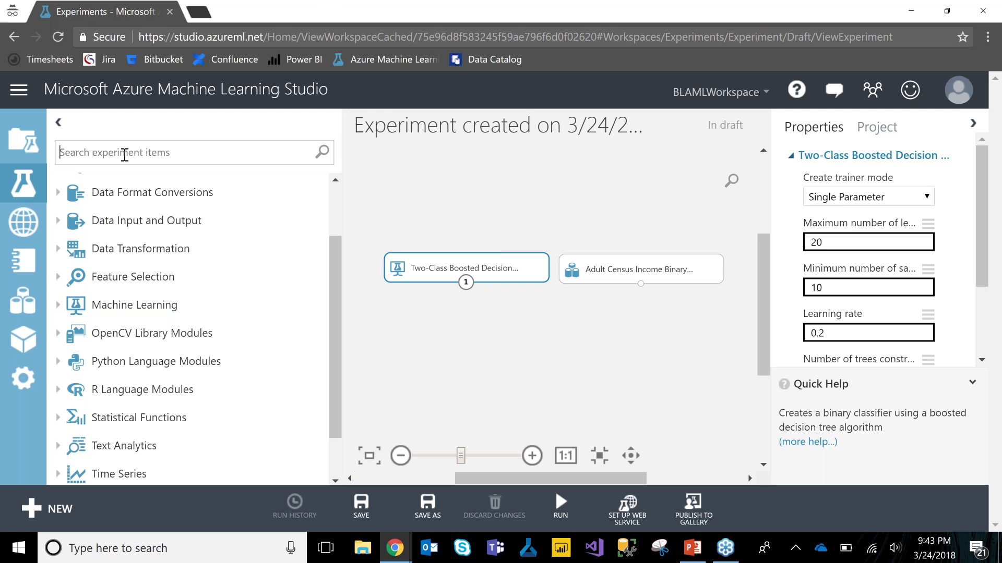
Add a Split Data module below the Adult Census Income dataset and connect the dataset to its input
{"action": "type", "text": "split"}
{"action": "left_click_drag", "start_coordinate": [117, 340], "coordinate": [629, 317]}
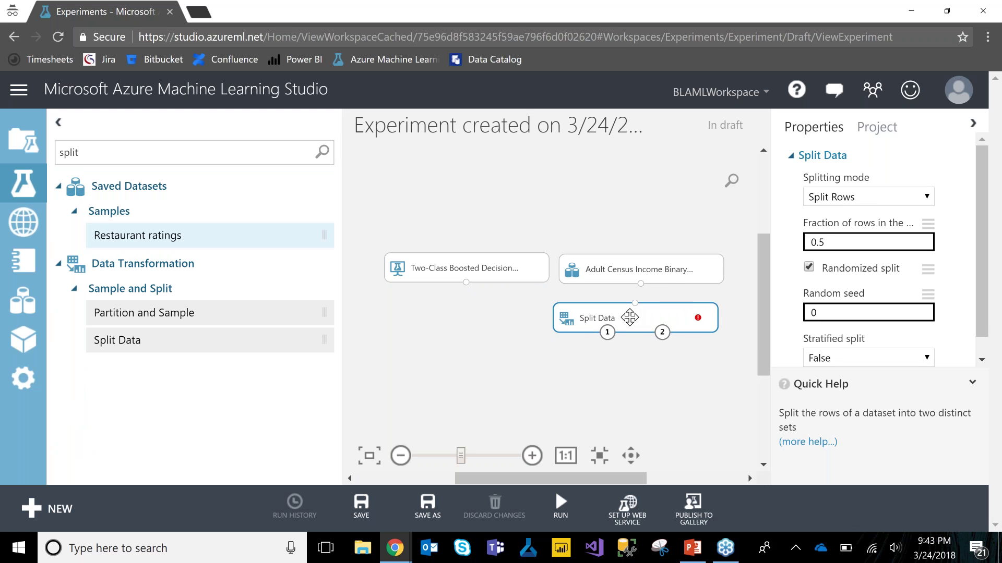
{"action": "left_click_drag", "start_coordinate": [640, 283], "coordinate": [631, 324]}
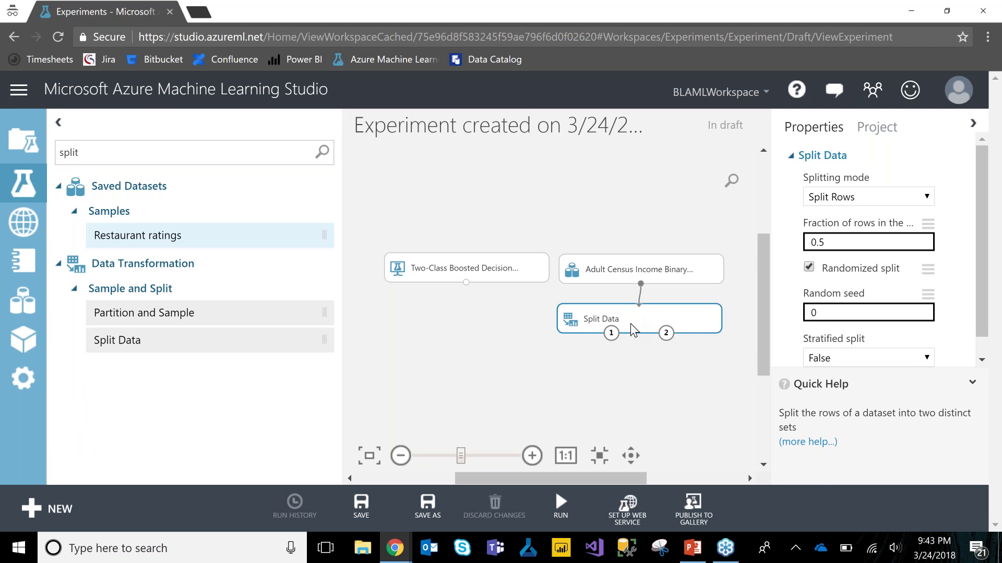
Set the Split Data module's fraction of rows in the first output to .7
{"action": "left_click", "coordinate": [835, 241]}
{"action": "double_click", "coordinate": [817, 241]}
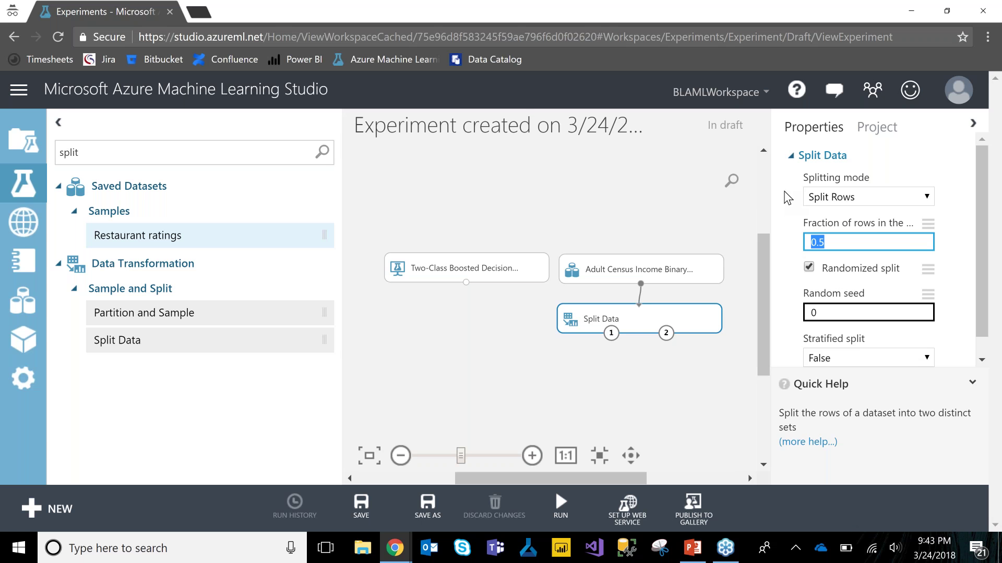
{"action": "key", "text": "BackSpace"}
{"action": "type", "text": ".7"}
{"action": "left_click", "coordinate": [741, 266]}
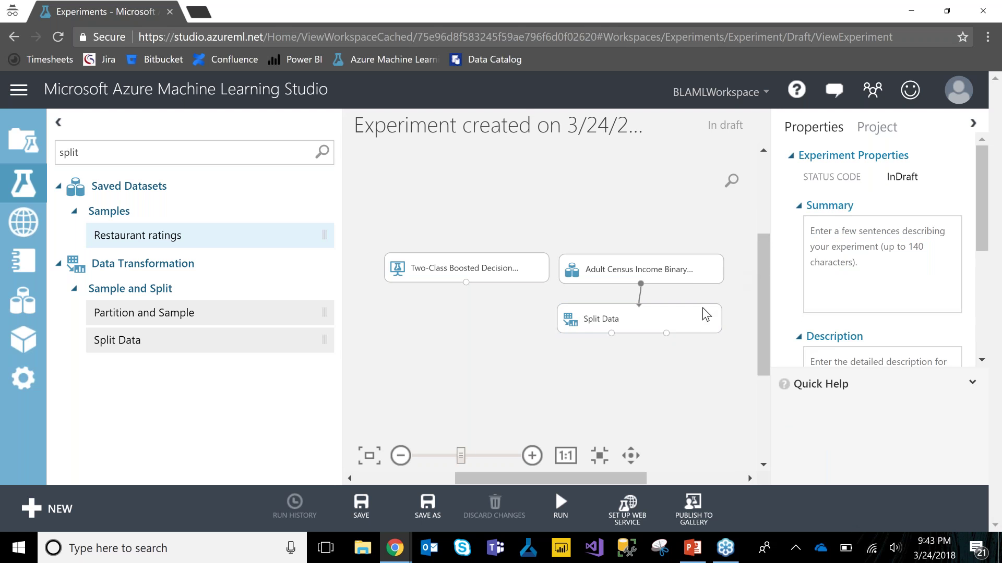
{"action": "left_click", "coordinate": [700, 324]}
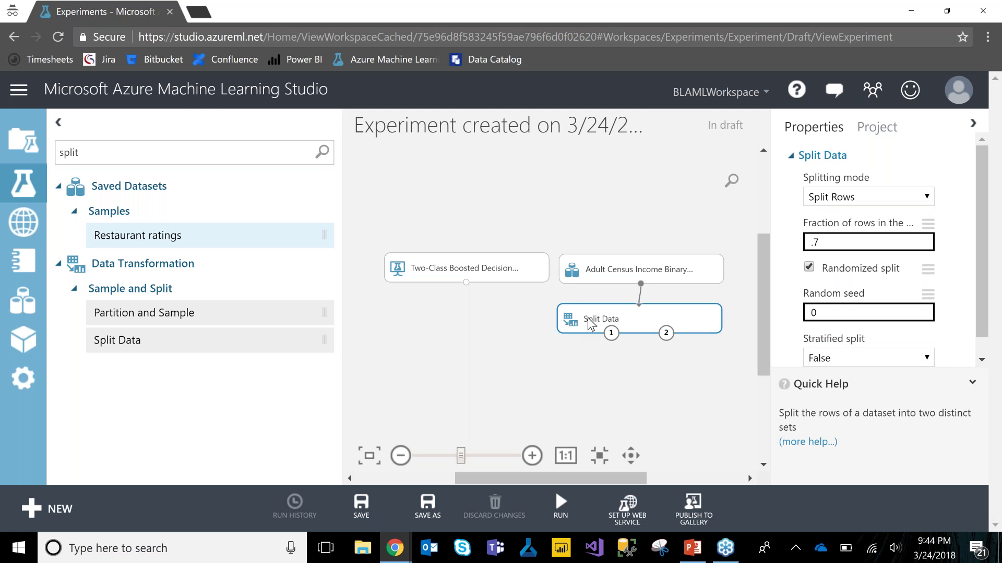
Add a Train Model module and connect the Two-Class Boosted Decision Tree and the first Split Data output to its inputs
{"action": "left_click", "coordinate": [134, 152]}
{"action": "type", "text": "train"}
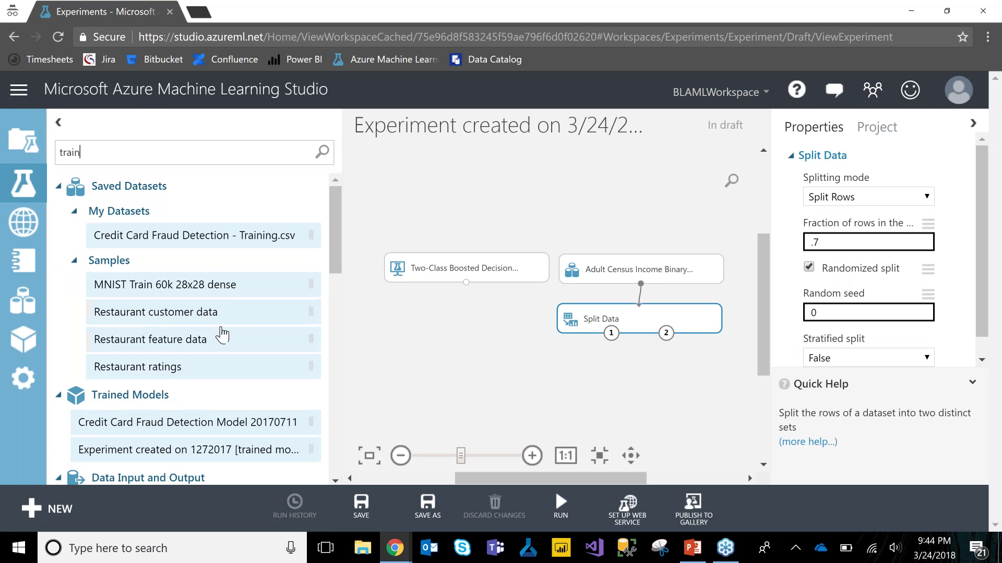
{"action": "scroll", "coordinate": [152, 285], "scroll_direction": "down", "scroll_amount": 10}
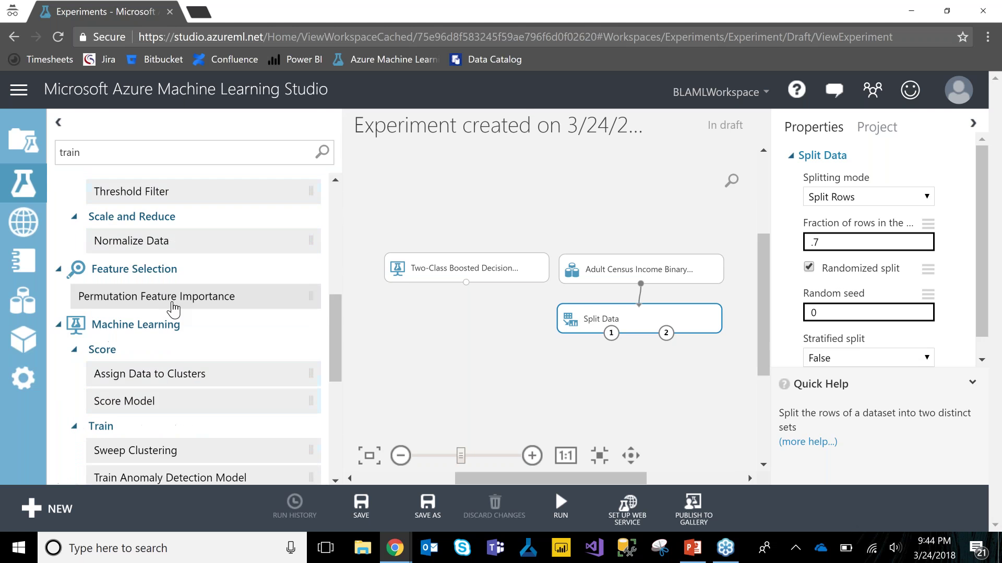
{"action": "left_click_drag", "start_coordinate": [120, 404], "coordinate": [574, 380]}
{"action": "left_click_drag", "start_coordinate": [465, 283], "coordinate": [532, 360]}
{"action": "left_click_drag", "start_coordinate": [612, 334], "coordinate": [587, 361]}
Set the Train Model module's label column to income with a column-name include rule
{"action": "left_click", "coordinate": [891, 254]}
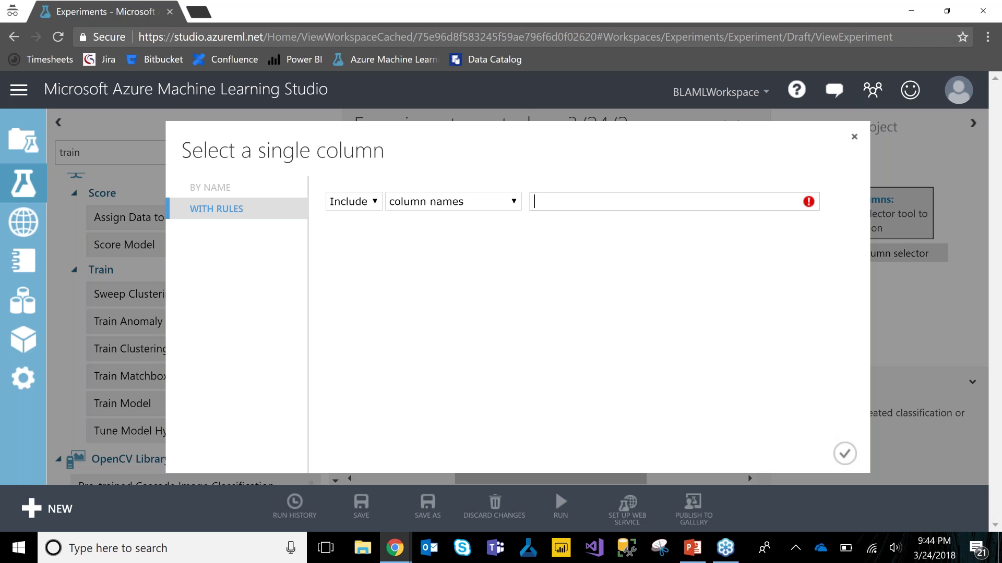
{"action": "type", "text": "income"}
{"action": "left_click", "coordinate": [563, 224]}
{"action": "left_click", "coordinate": [534, 251]}
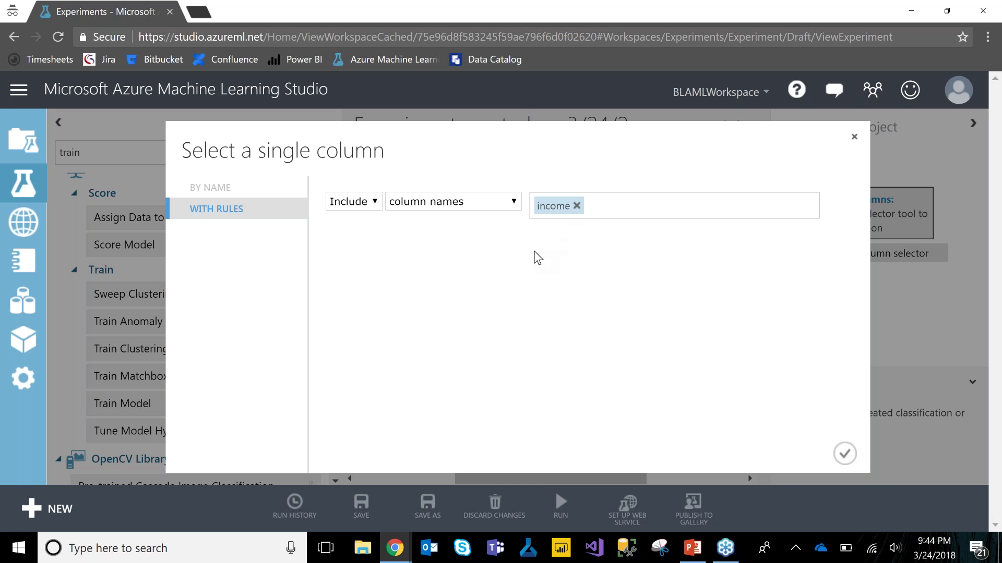
{"action": "left_click", "coordinate": [849, 458]}
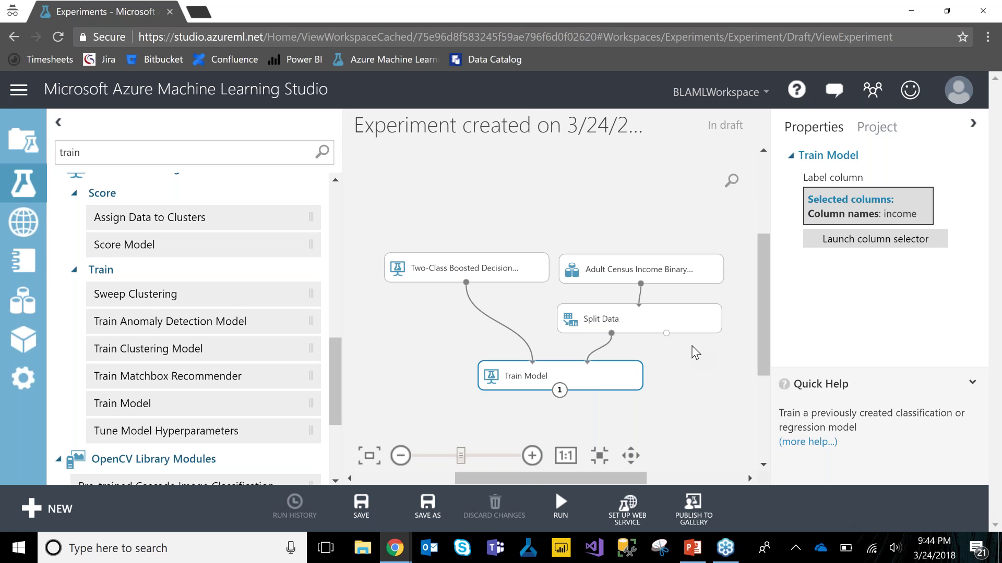
Collapse the Saved Datasets group and run the experiment
{"action": "scroll", "coordinate": [79, 187], "scroll_direction": "up", "scroll_amount": 10}
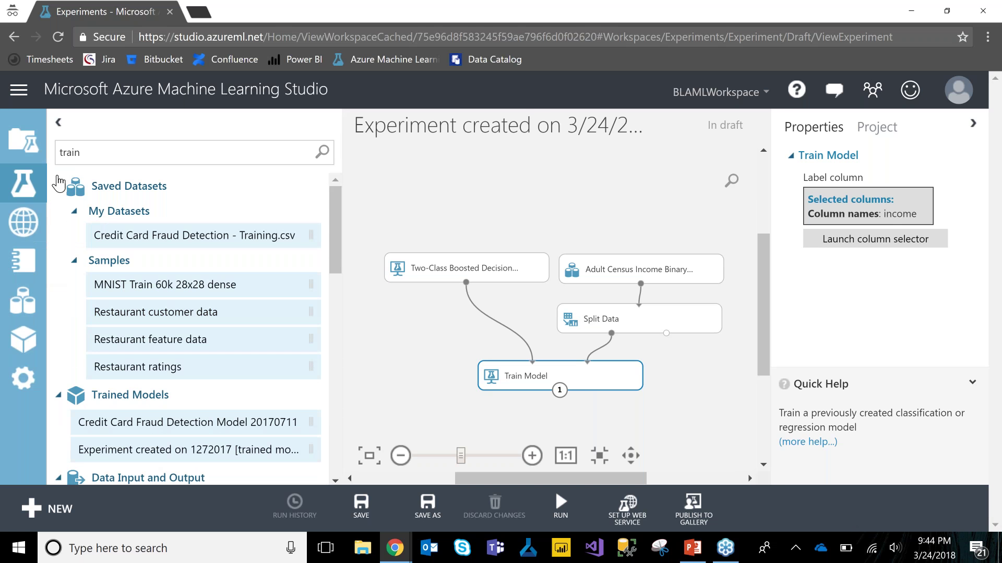
{"action": "left_click", "coordinate": [60, 192]}
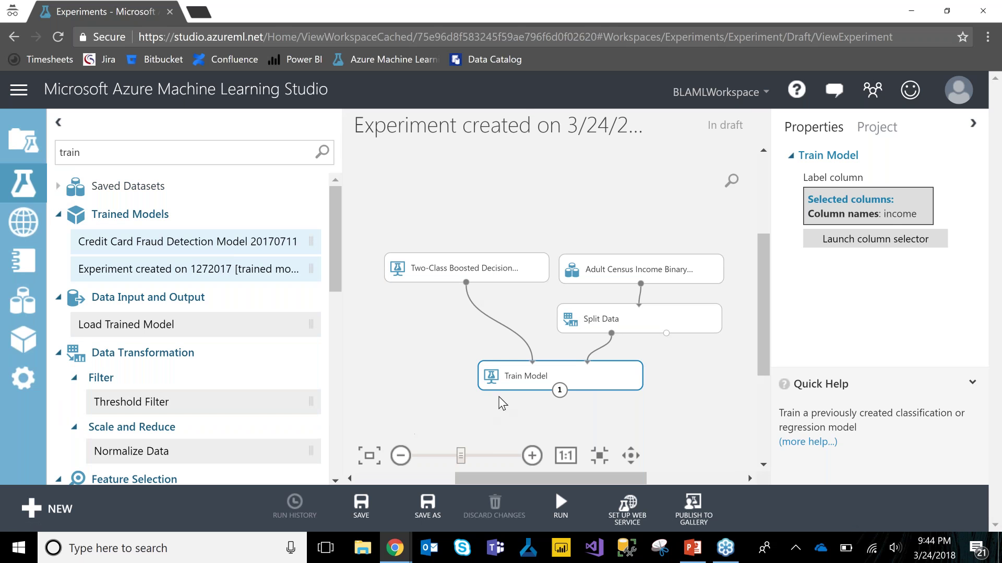
{"action": "mouse_move", "coordinate": [567, 518]}
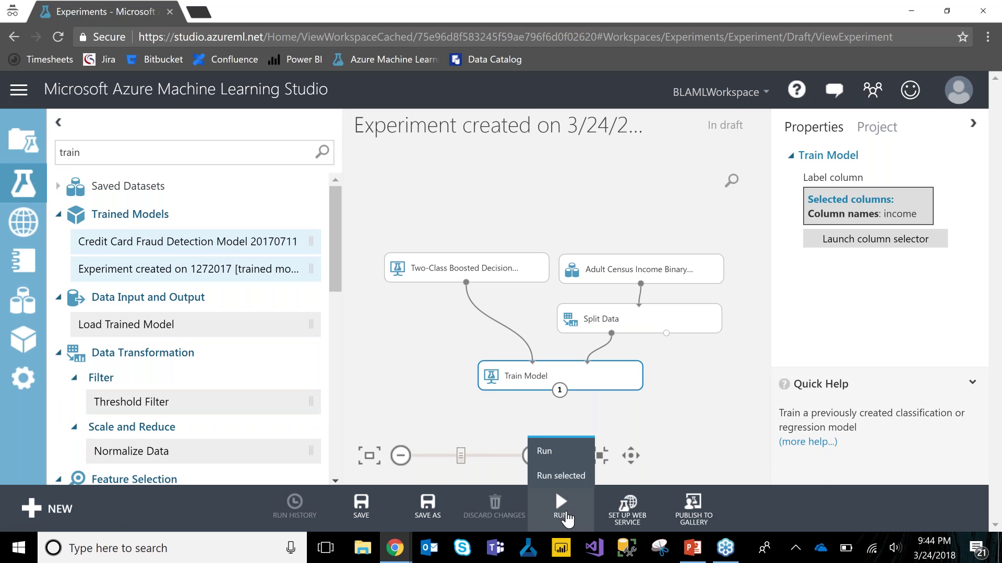
{"action": "left_click", "coordinate": [567, 509]}
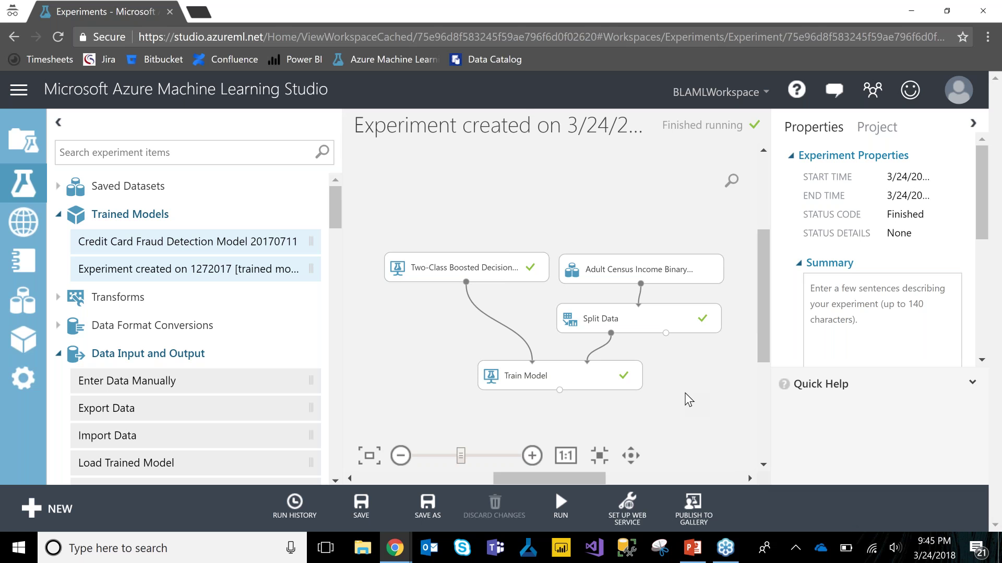
Visualize the trained model output of the Train Model module
{"action": "left_click", "coordinate": [616, 387]}
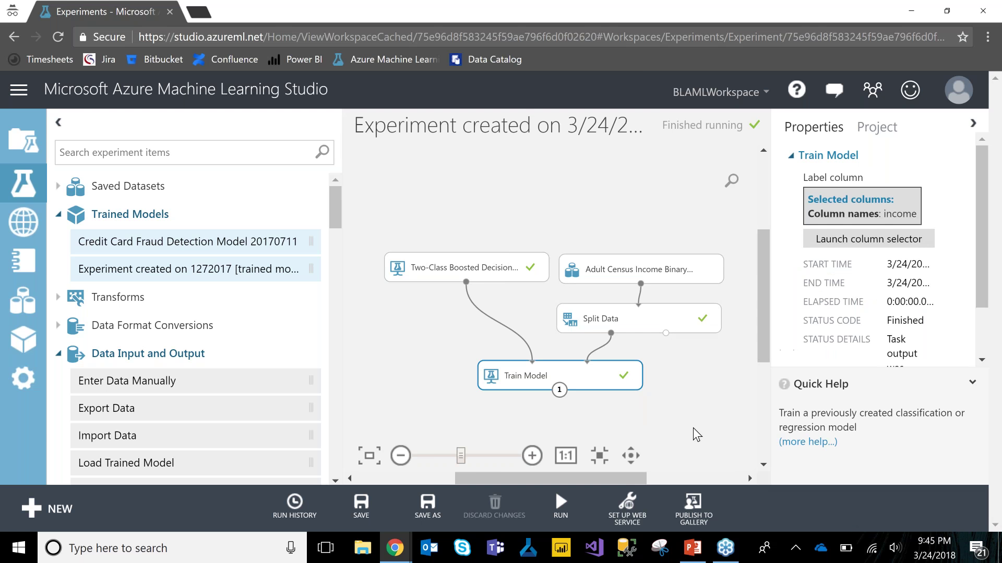
{"action": "right_click", "coordinate": [614, 376]}
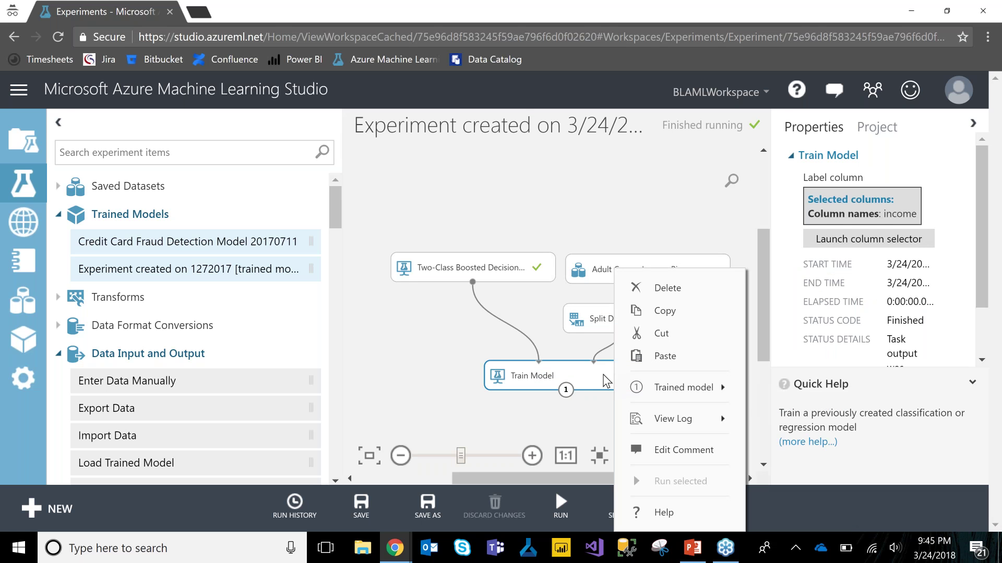
{"action": "mouse_move", "coordinate": [713, 395]}
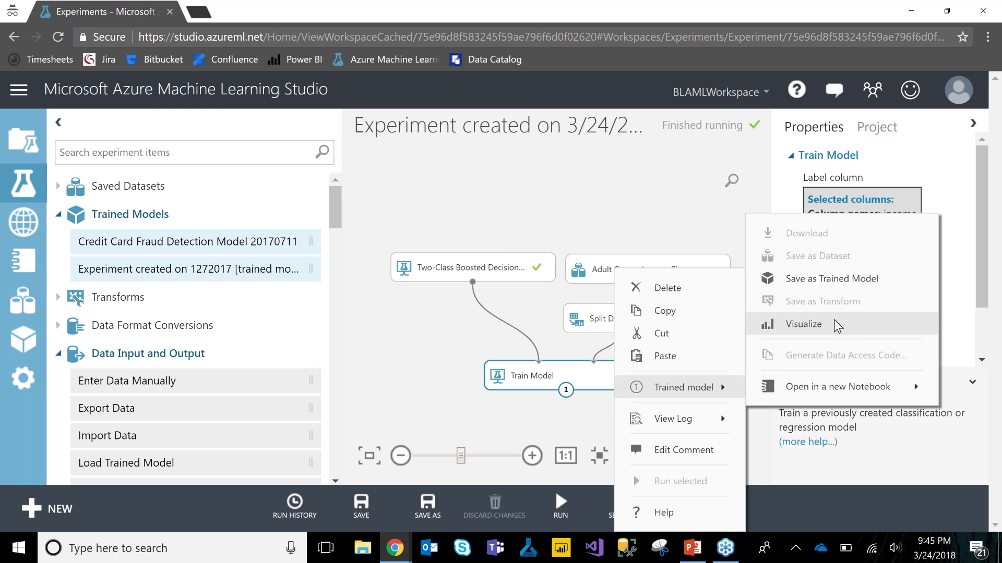
{"action": "left_click", "coordinate": [804, 324]}
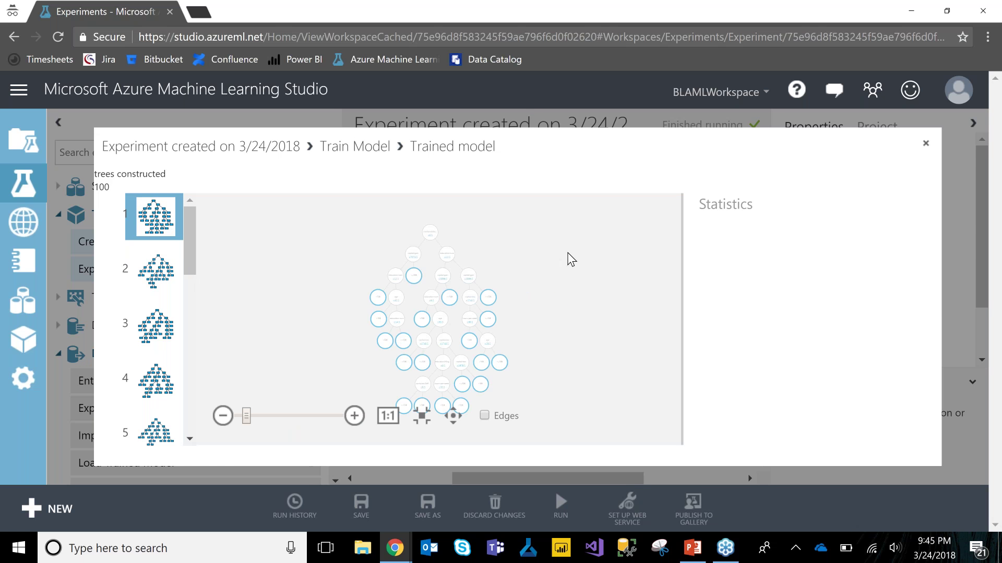
{"action": "key", "text": "ctrl+plus"}
{"action": "key", "text": "ctrl+plus"}
{"action": "key", "text": "ctrl+plus"}
{"action": "key", "text": "ctrl+plus"}
{"action": "key", "text": "ctrl+plus"}
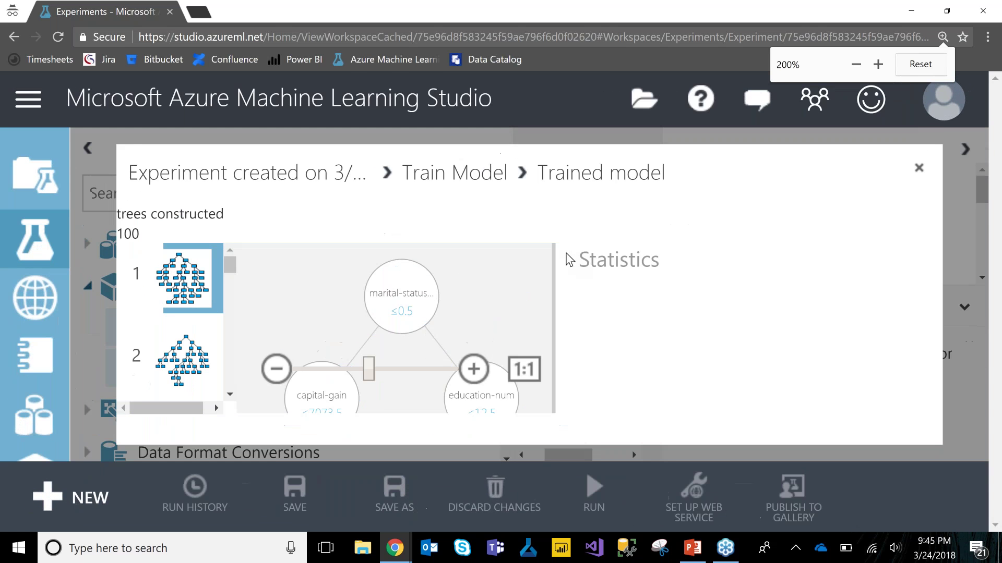
{"action": "key", "text": "ctrl+minus"}
{"action": "key", "text": "ctrl+minus"}
{"action": "key", "text": "ctrl+minus"}
{"action": "key", "text": "ctrl+minus"}
{"action": "key", "text": "ctrl+minus"}
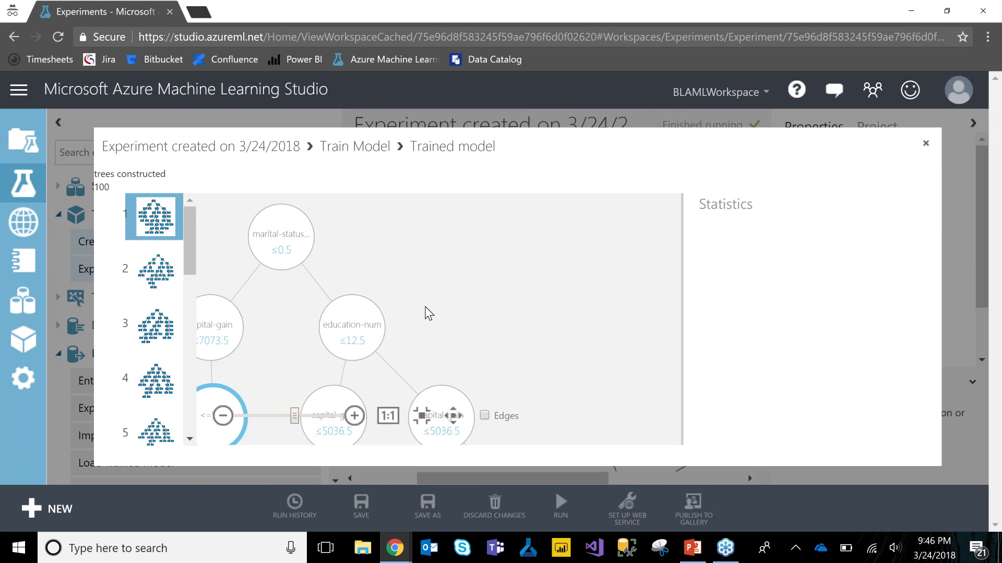
Examine the statistics of the marital-status root node in the first decision tree
{"action": "left_click", "coordinate": [452, 420]}
{"action": "left_click_drag", "start_coordinate": [433, 296], "coordinate": [568, 297]}
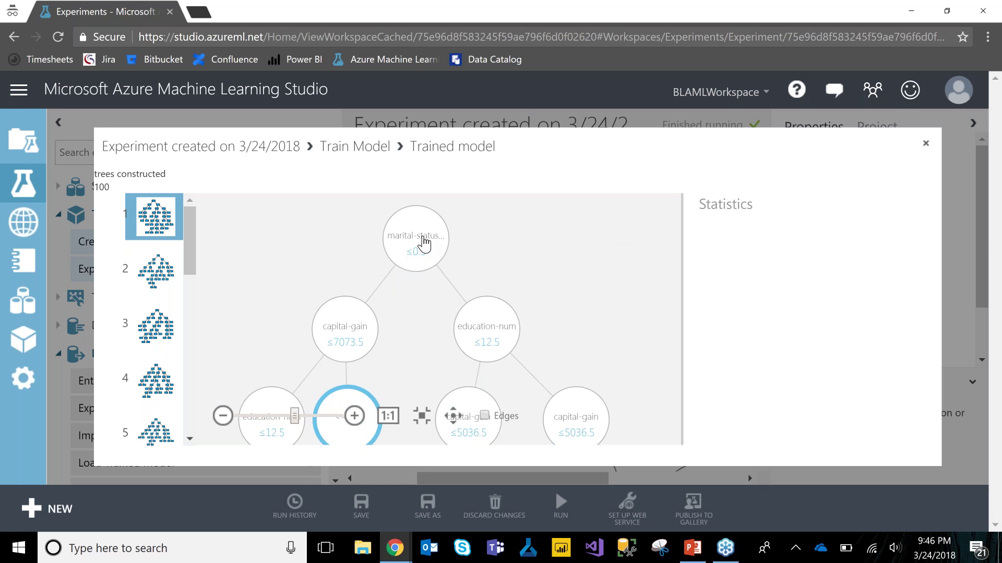
{"action": "left_click", "coordinate": [441, 239]}
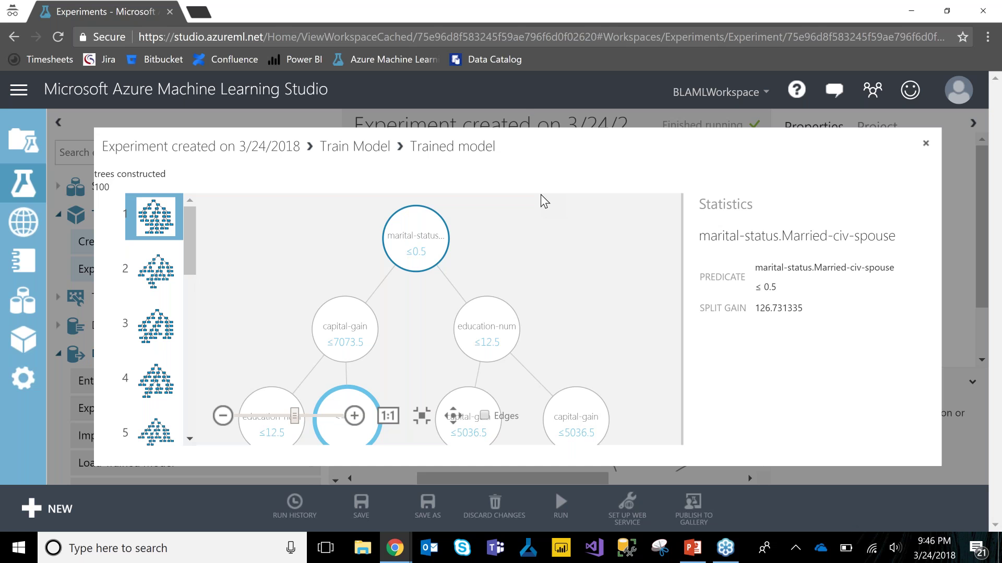
Show the tree's edge labels, examine the path to the leaf below capital-gain and the root node, and close the visualization
{"action": "left_click", "coordinate": [484, 416]}
{"action": "left_click_drag", "start_coordinate": [545, 338], "coordinate": [600, 237]}
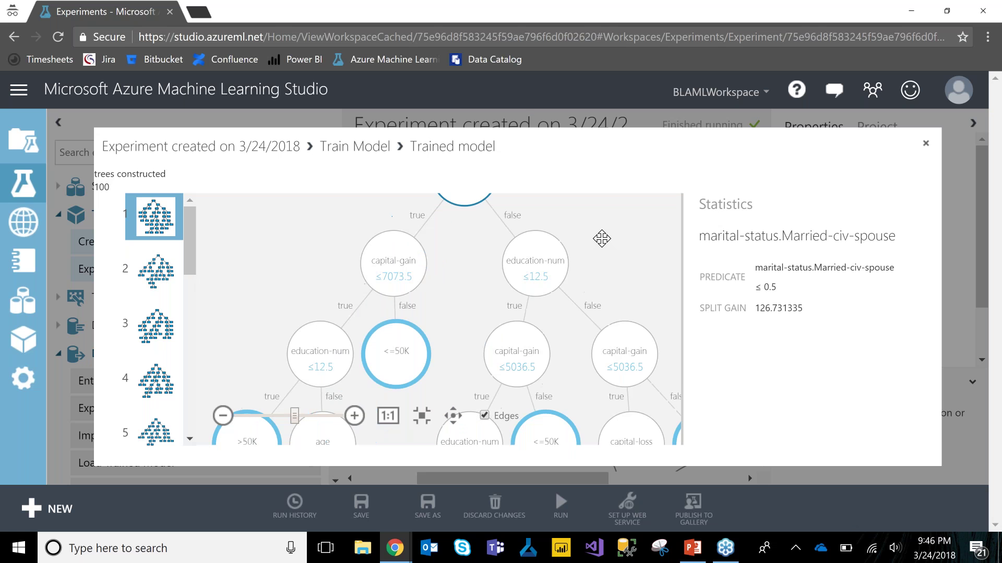
{"action": "left_click", "coordinate": [431, 342]}
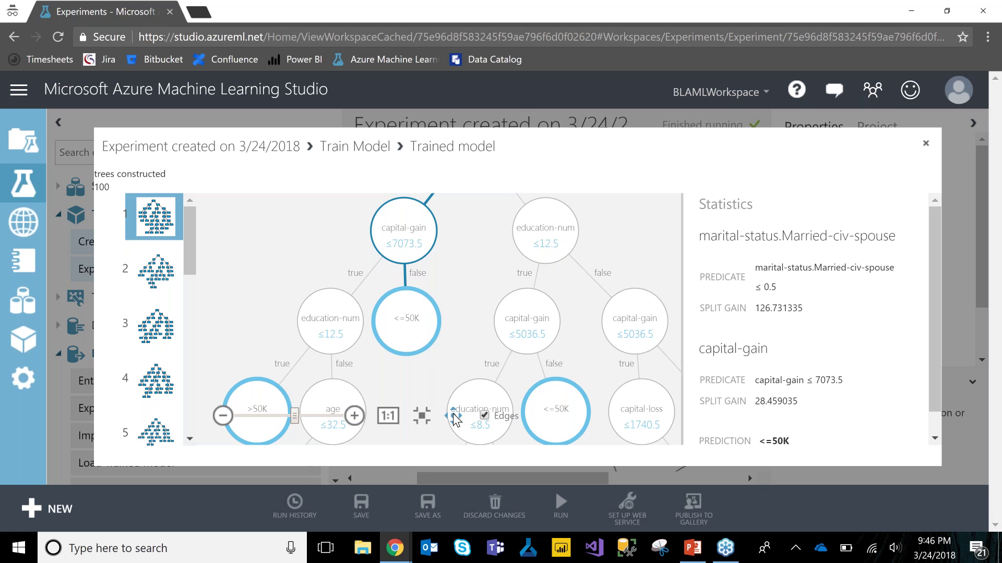
{"action": "left_click_drag", "start_coordinate": [463, 267], "coordinate": [447, 385]}
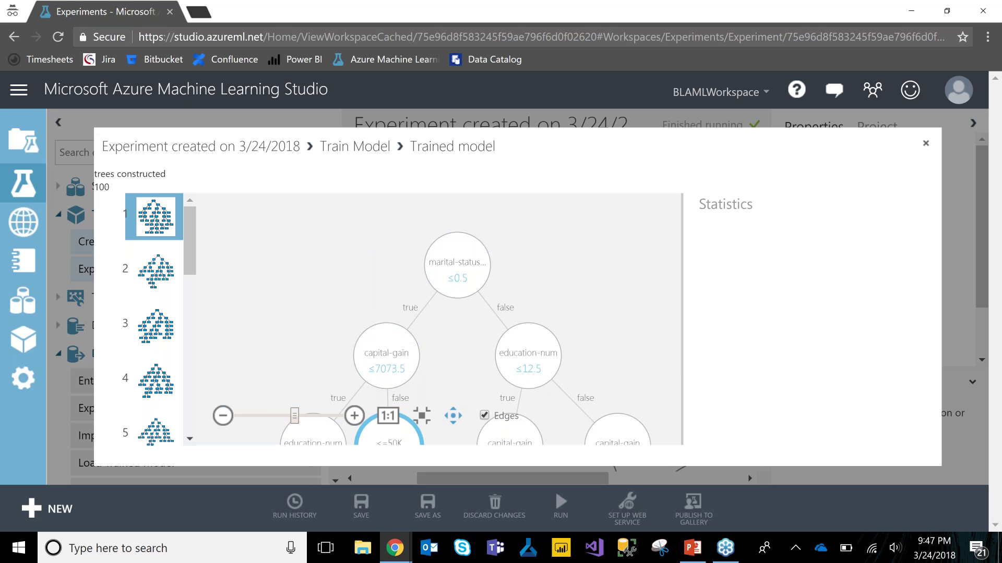
{"action": "left_click", "coordinate": [459, 261]}
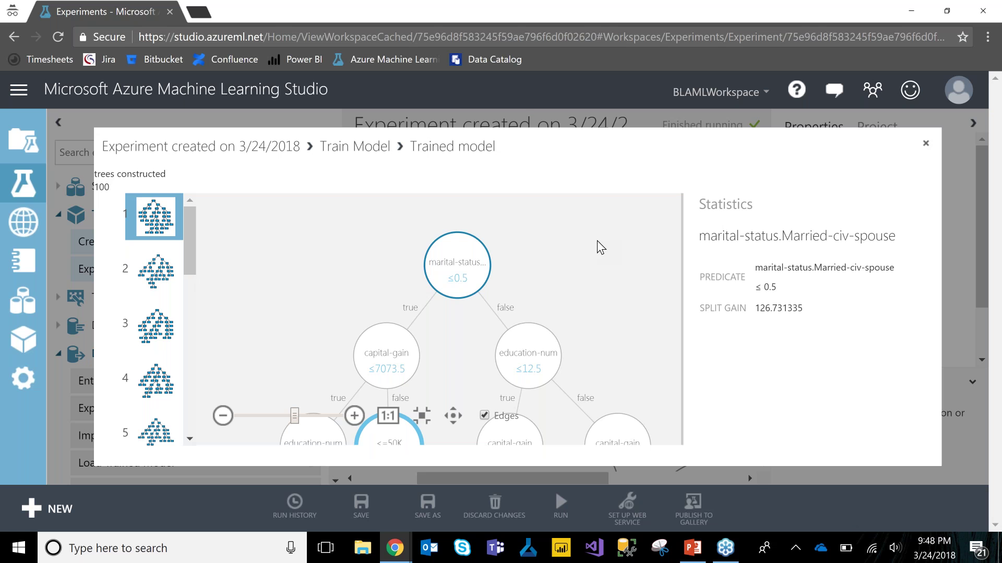
{"action": "left_click", "coordinate": [926, 144]}
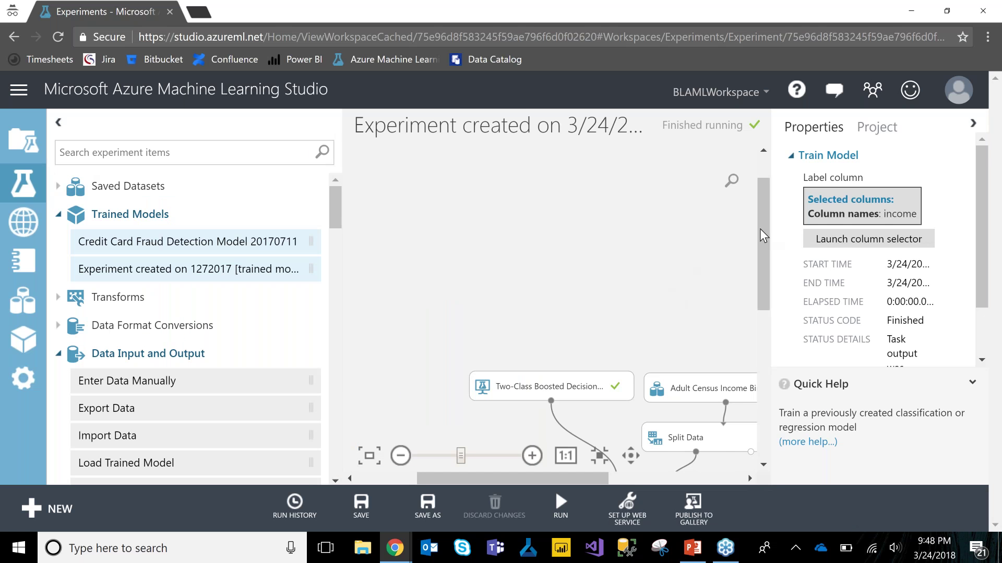
Add a Score Model module below Train Model and feed it the trained model and Split Data's second output
{"action": "left_click_drag", "start_coordinate": [760, 217], "coordinate": [759, 280]}
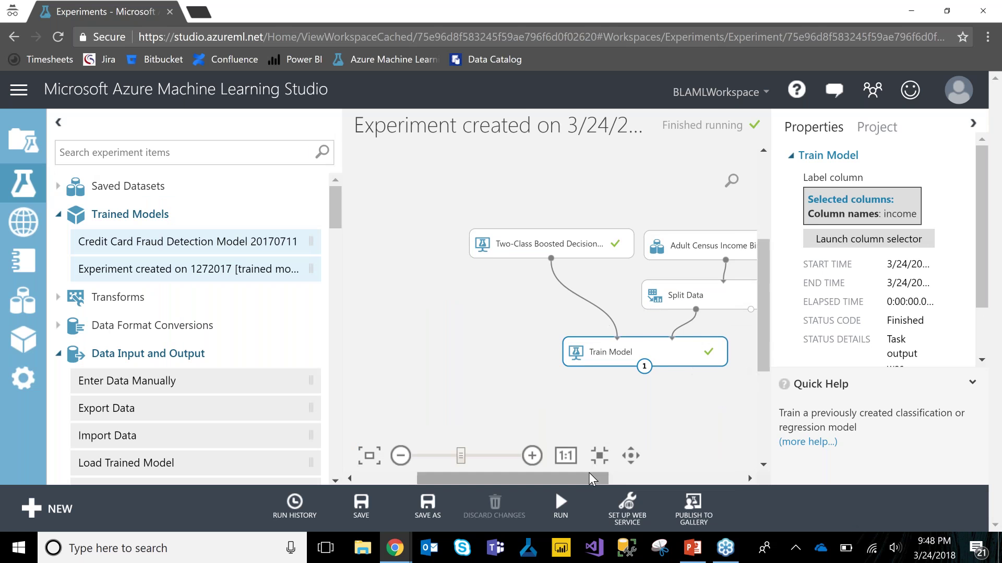
{"action": "left_click_drag", "start_coordinate": [589, 478], "coordinate": [628, 477]}
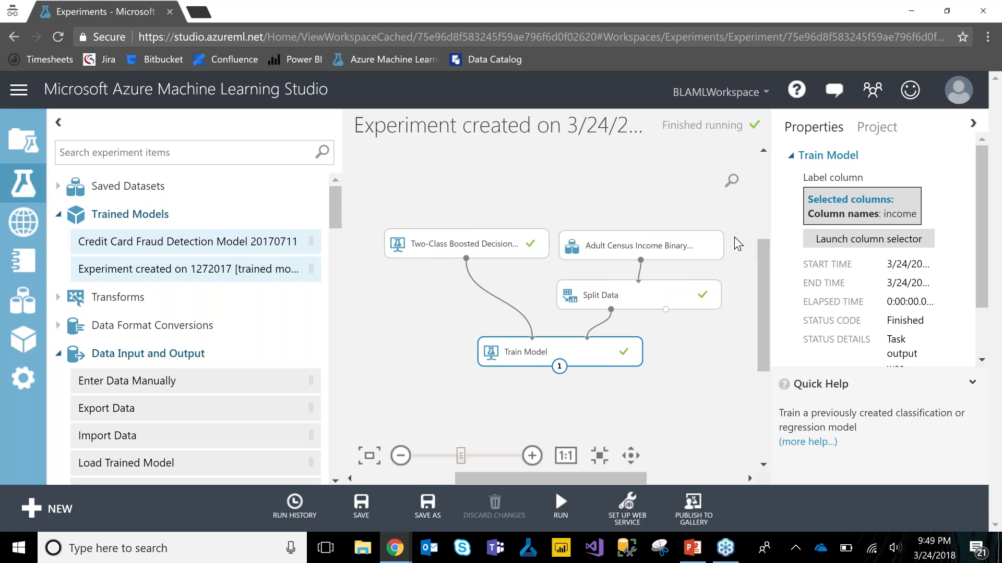
{"action": "type", "text": "score"}
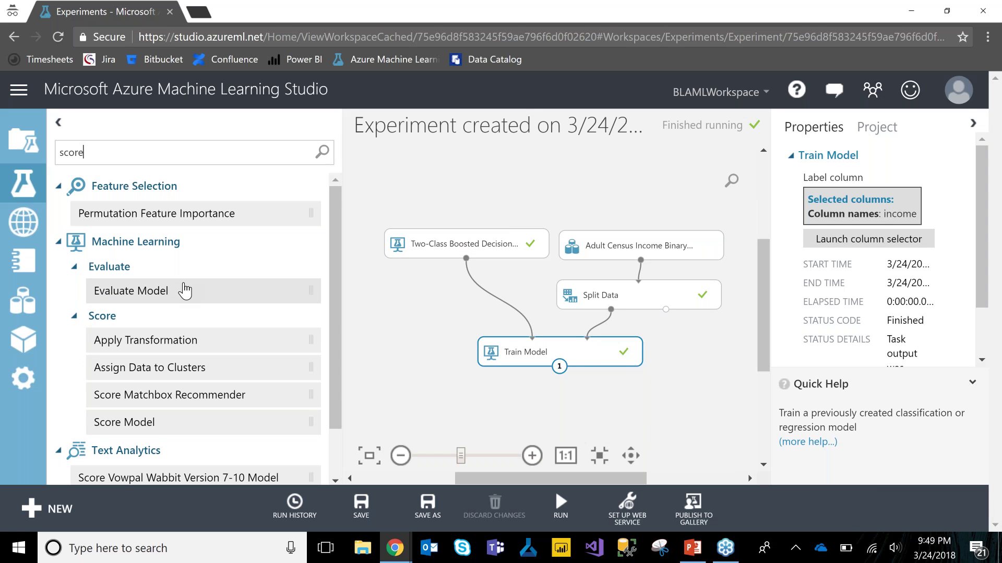
{"action": "scroll", "coordinate": [192, 286], "scroll_direction": "down", "scroll_amount": 1}
{"action": "left_click_drag", "start_coordinate": [174, 364], "coordinate": [558, 405]}
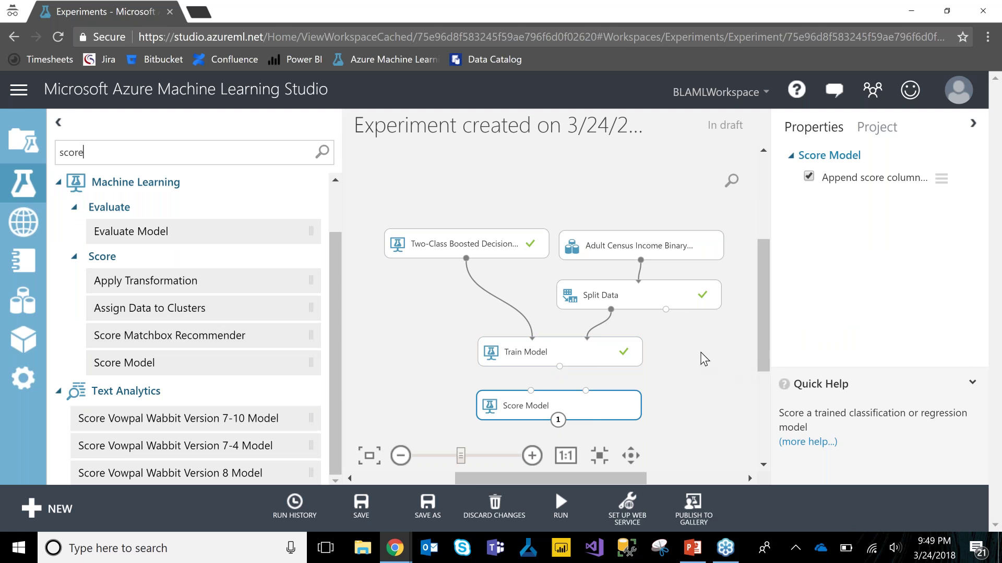
{"action": "left_click_drag", "start_coordinate": [558, 367], "coordinate": [531, 391]}
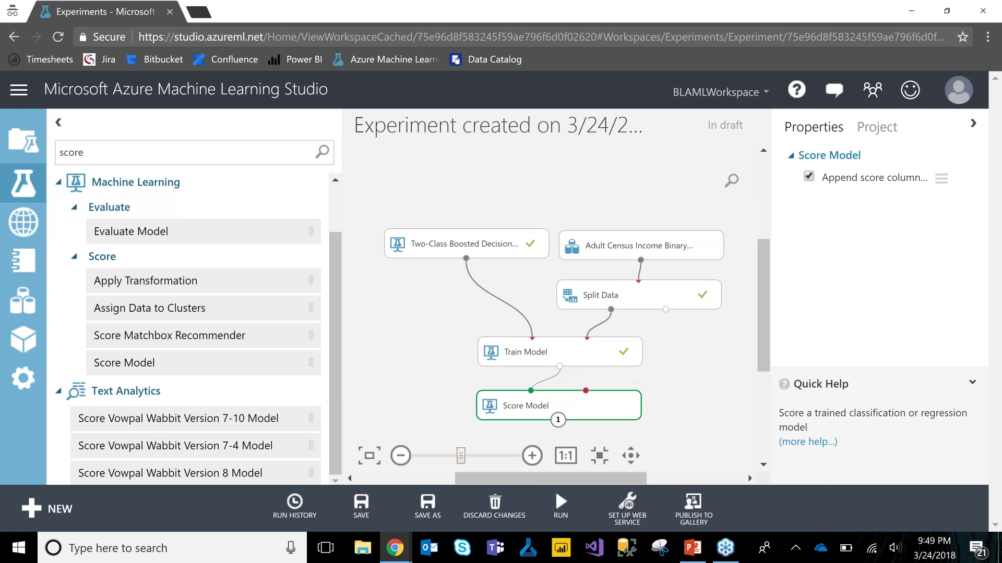
{"action": "left_click_drag", "start_coordinate": [666, 309], "coordinate": [586, 392]}
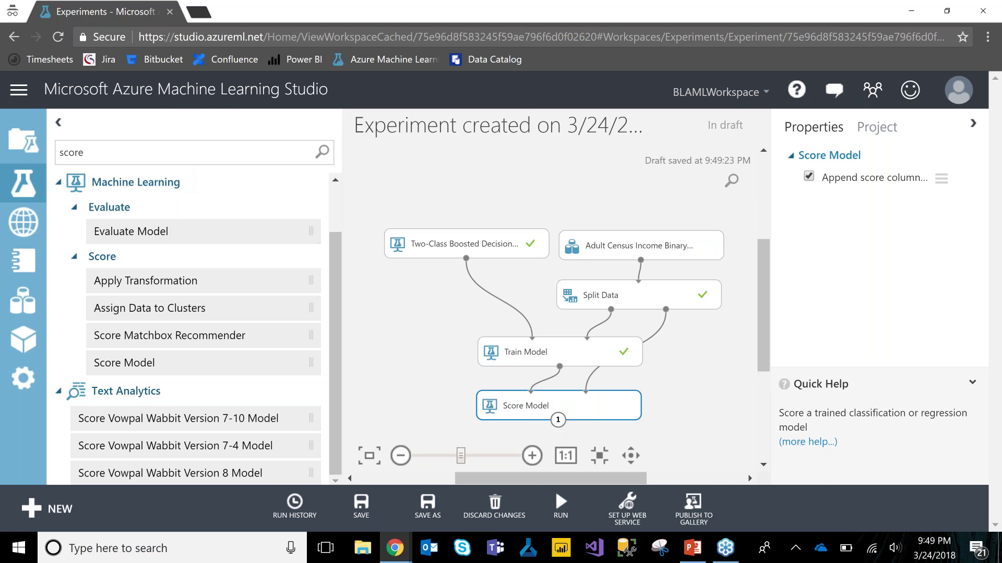
Run the experiment and visualize the scored dataset of the Score Model module
{"action": "left_click", "coordinate": [560, 503]}
{"action": "left_click", "coordinate": [545, 451]}
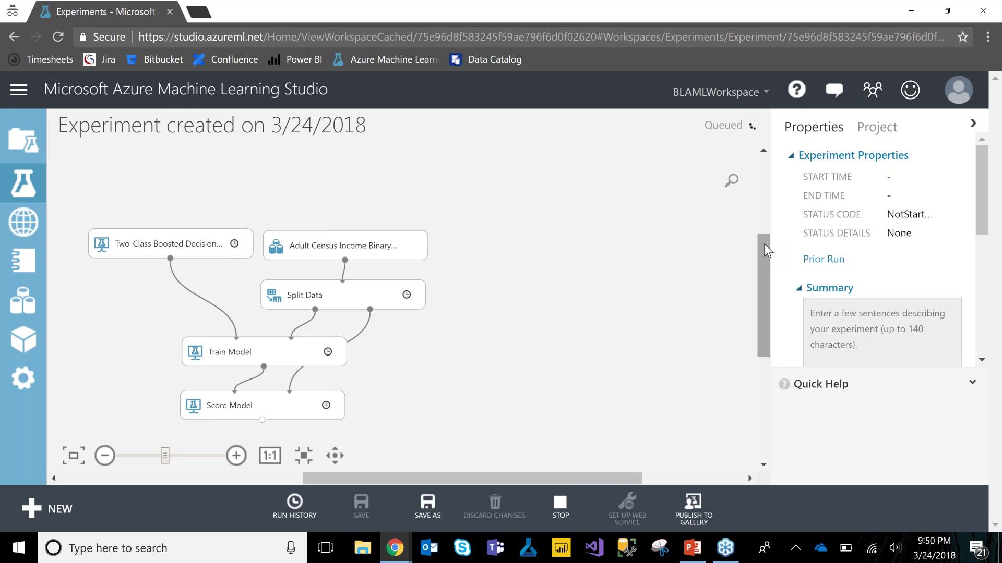
{"action": "left_click", "coordinate": [573, 371]}
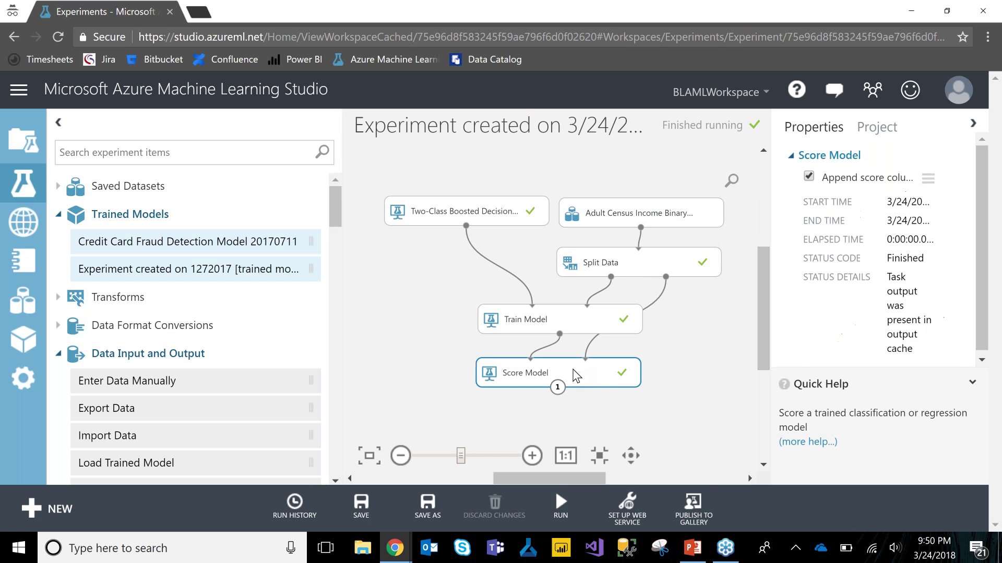
{"action": "right_click", "coordinate": [572, 369]}
{"action": "mouse_move", "coordinate": [615, 390]}
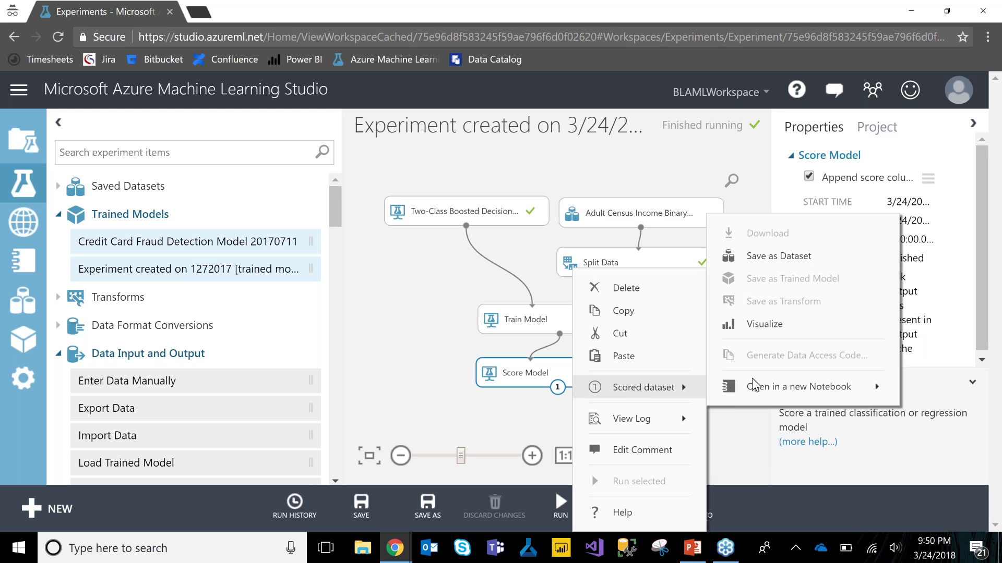
{"action": "left_click", "coordinate": [797, 330]}
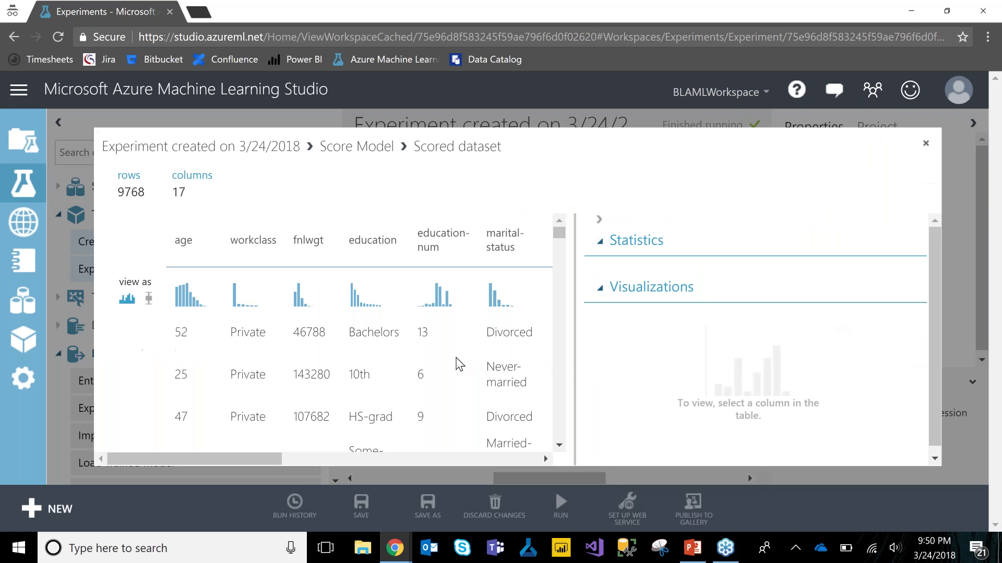
Examine the scored dataset's row and column counts, then collapse the statistics pane to view the scored columns at the end of the table
{"action": "left_click_drag", "start_coordinate": [145, 192], "coordinate": [117, 193]}
{"action": "left_click", "coordinate": [150, 199]}
{"action": "double_click", "coordinate": [178, 192]}
{"action": "left_click", "coordinate": [599, 220]}
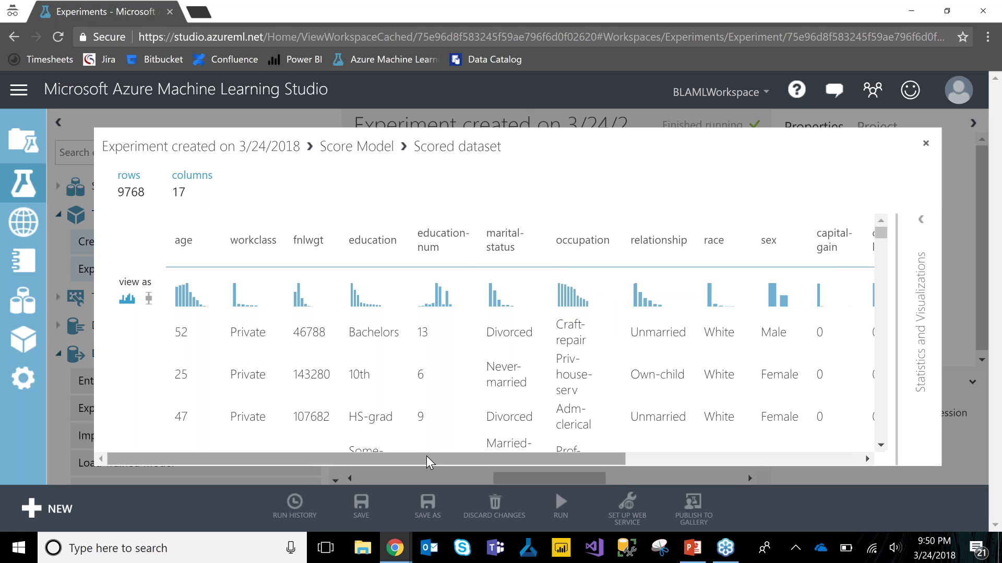
{"action": "left_click_drag", "start_coordinate": [420, 452], "coordinate": [696, 284]}
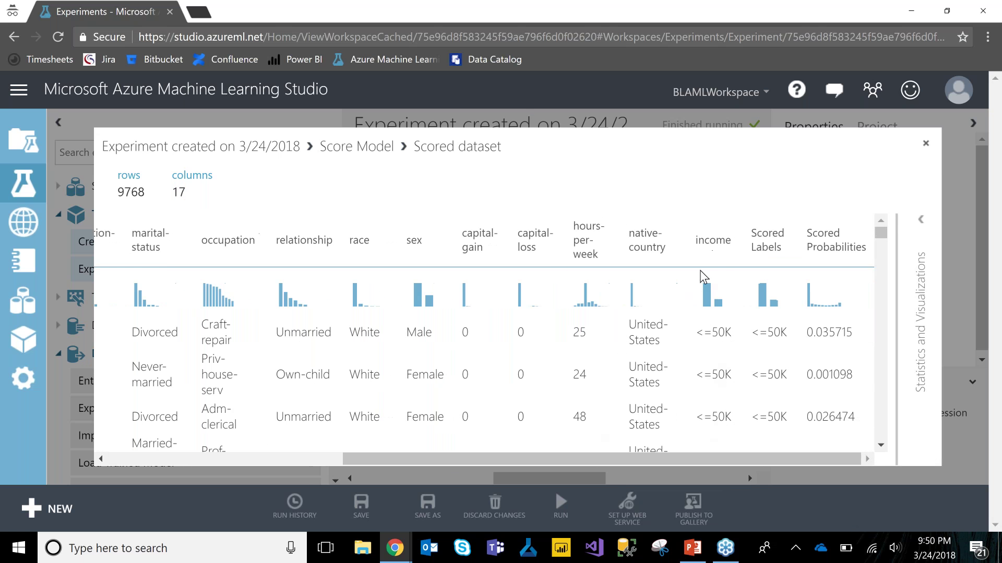
Compare the statistics of the income and Scored Labels columns in the scored dataset
{"action": "left_click", "coordinate": [718, 299]}
{"action": "left_click_drag", "start_coordinate": [382, 456], "coordinate": [519, 455]}
{"action": "left_click", "coordinate": [453, 295]}
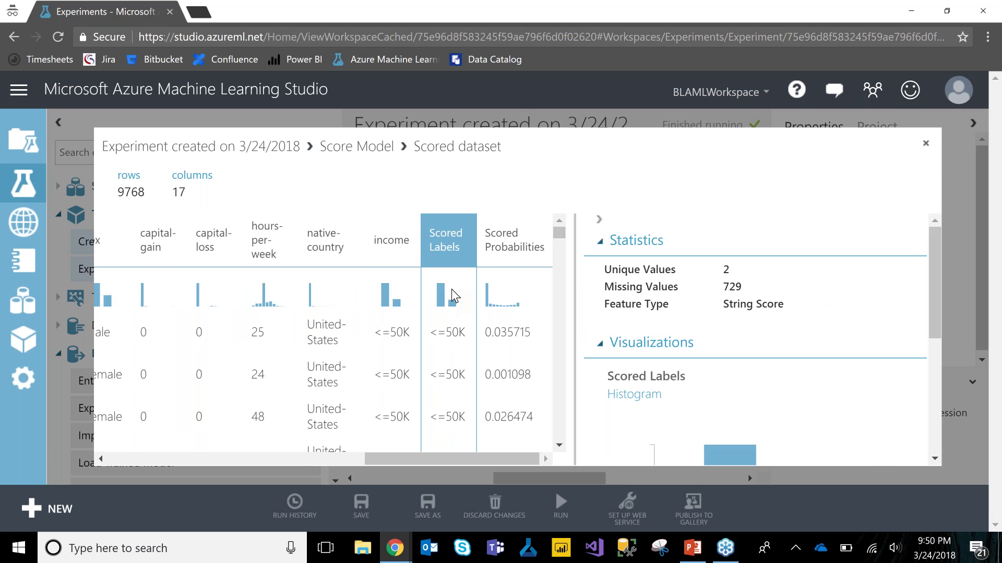
{"action": "left_click", "coordinate": [387, 299]}
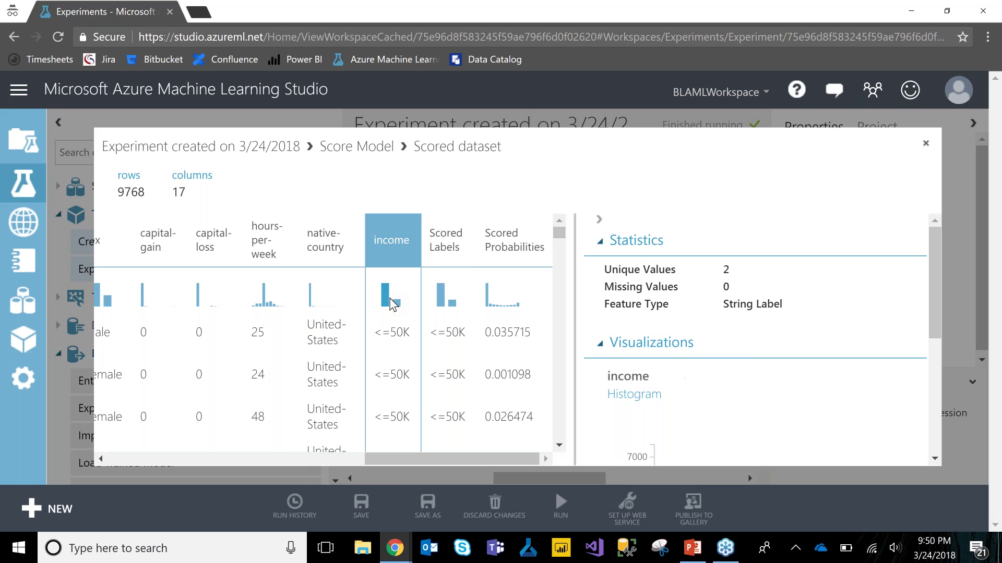
{"action": "left_click", "coordinate": [440, 300]}
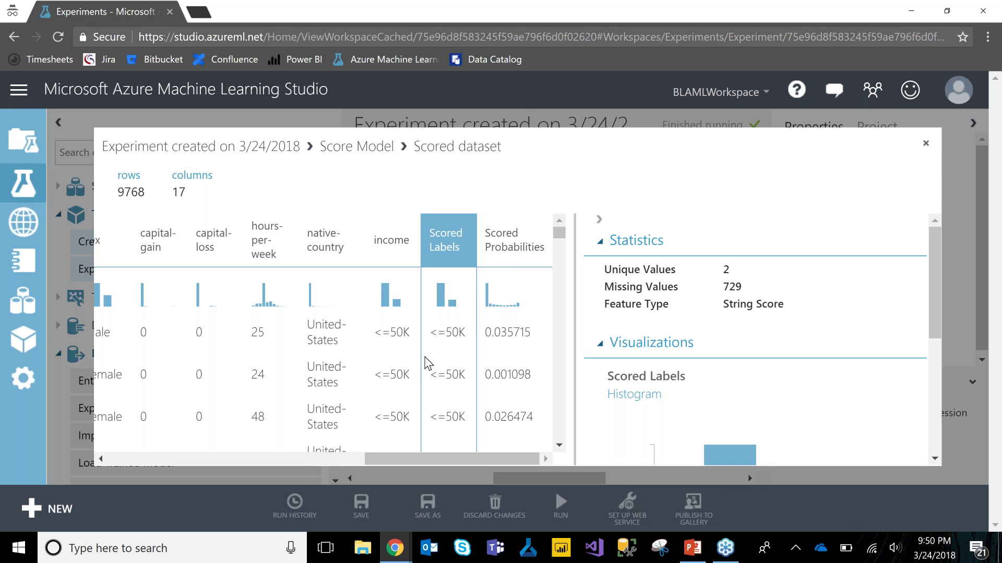
Examine a row whose income and Scored Labels values differ, and close the scored dataset visualization
{"action": "left_click_drag", "start_coordinate": [562, 230], "coordinate": [564, 249]}
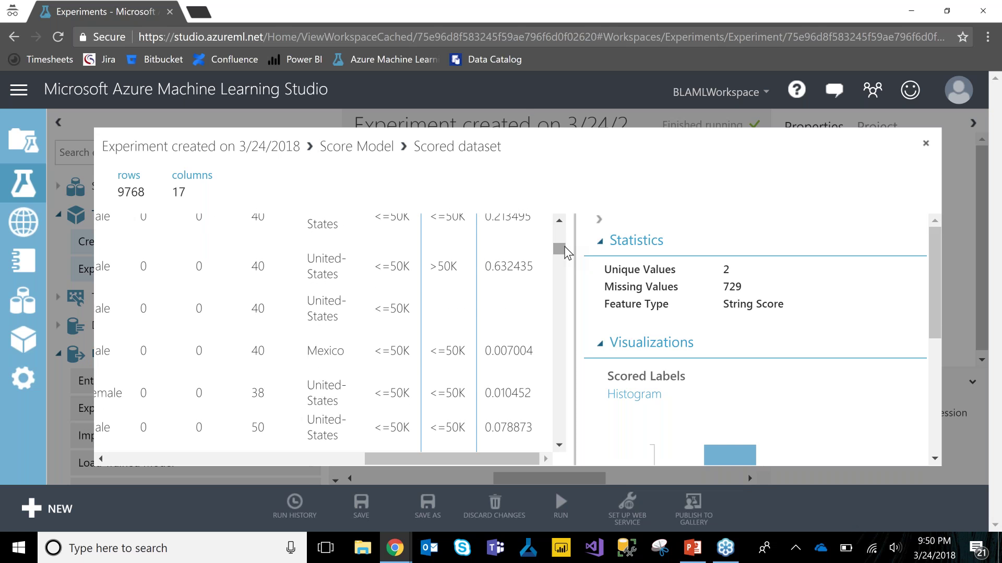
{"action": "left_click", "coordinate": [400, 266]}
{"action": "left_click_drag", "start_coordinate": [459, 261], "coordinate": [376, 273]}
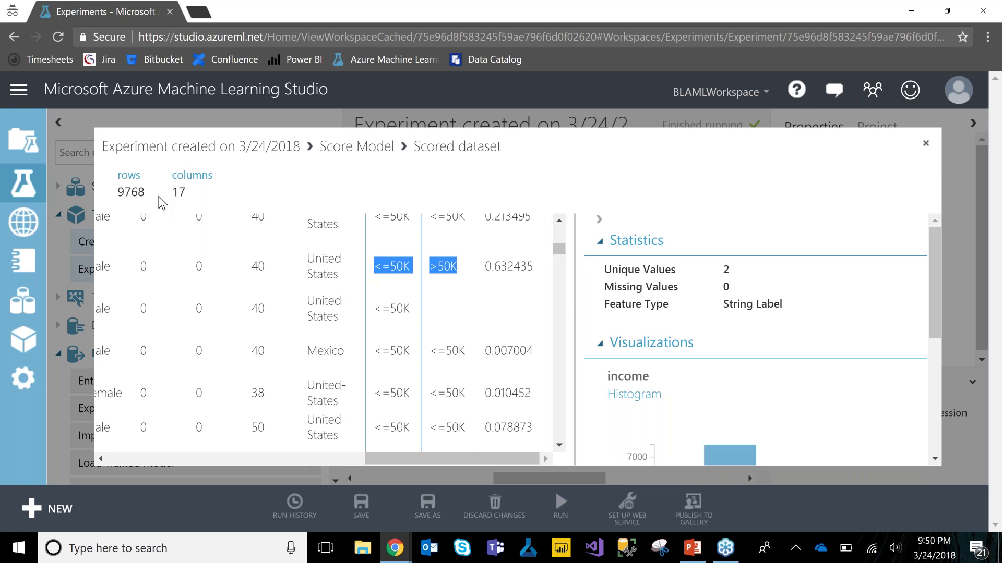
{"action": "left_click", "coordinate": [922, 143]}
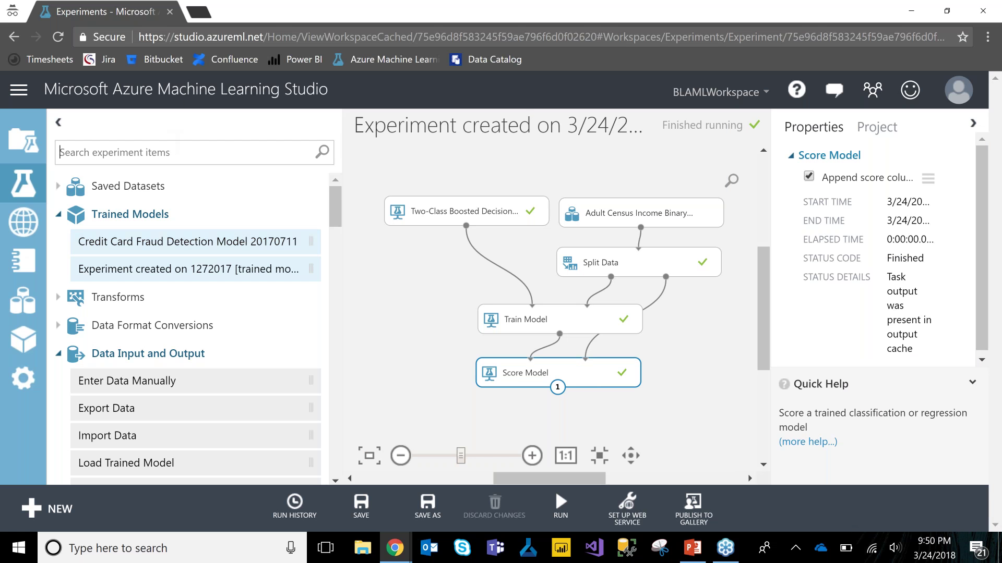
Add an Evaluate Model module below Score Model and connect the scored dataset to its first input
{"action": "type", "text": "evaluate"}
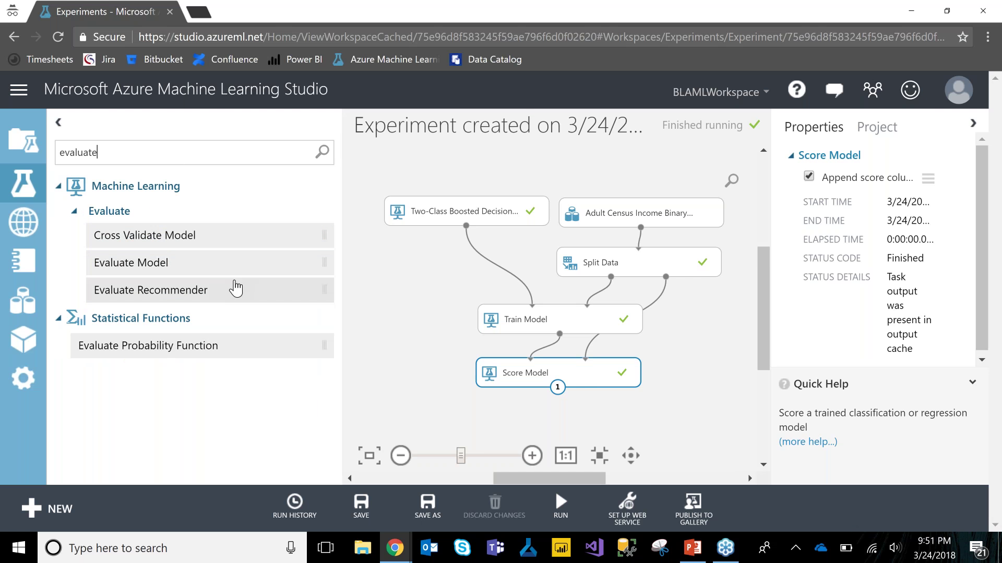
{"action": "left_click_drag", "start_coordinate": [213, 270], "coordinate": [536, 452]}
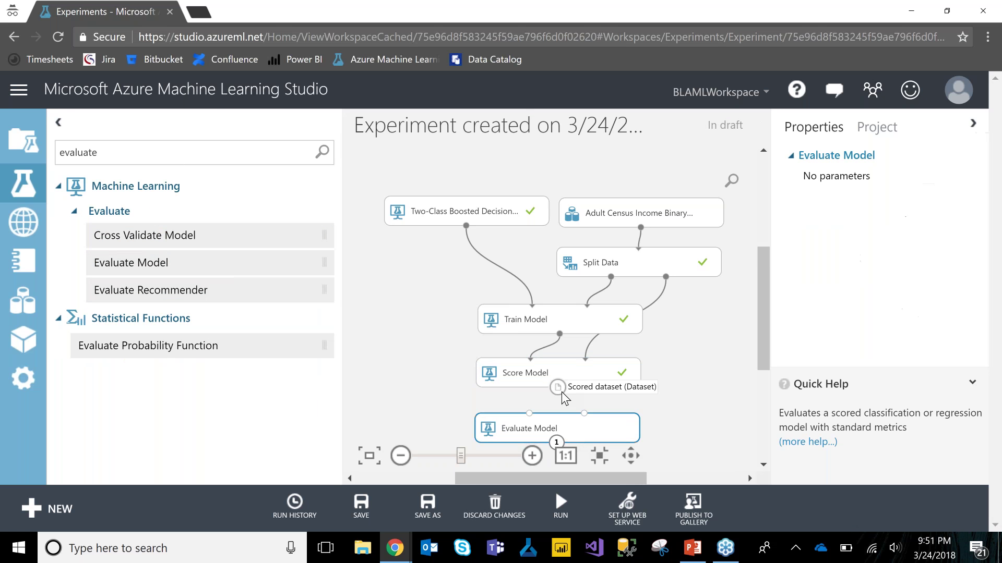
{"action": "left_click_drag", "start_coordinate": [558, 388], "coordinate": [529, 413]}
Run the experiment and visualize the evaluation results of the Evaluate Model module
{"action": "left_click", "coordinate": [550, 504]}
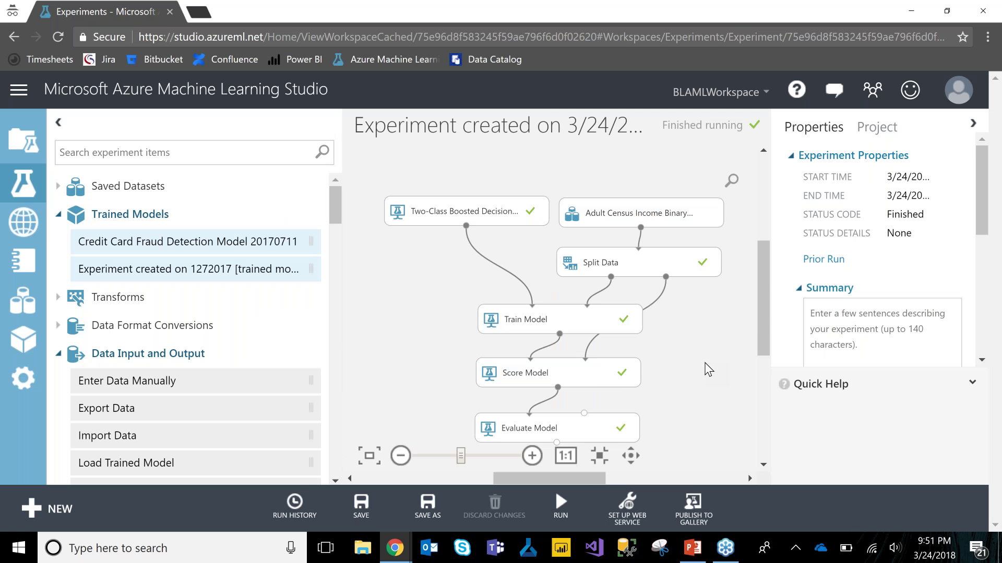
{"action": "right_click", "coordinate": [612, 433]}
{"action": "mouse_move", "coordinate": [642, 417]}
{"action": "mouse_move", "coordinate": [678, 387]}
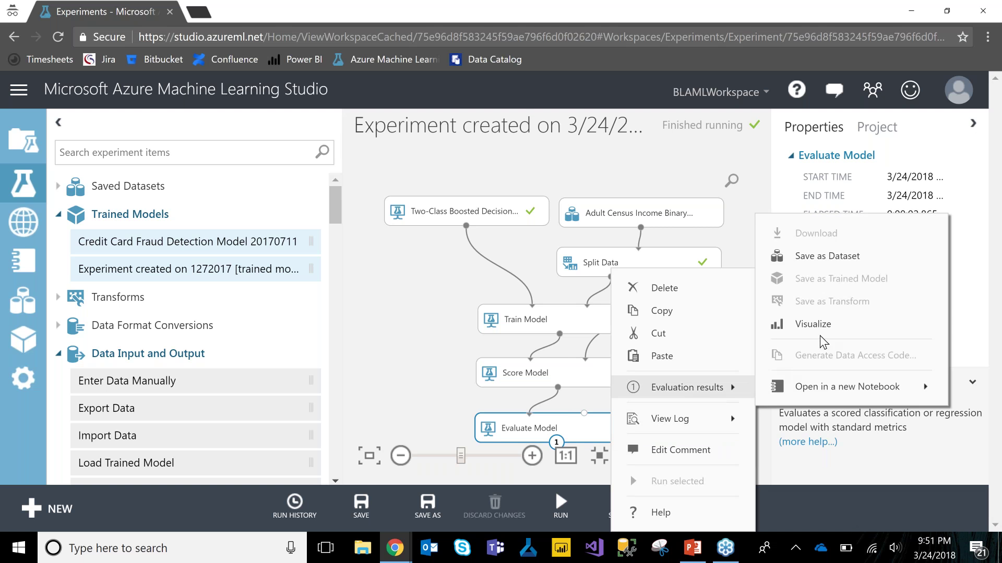
{"action": "left_click", "coordinate": [835, 324]}
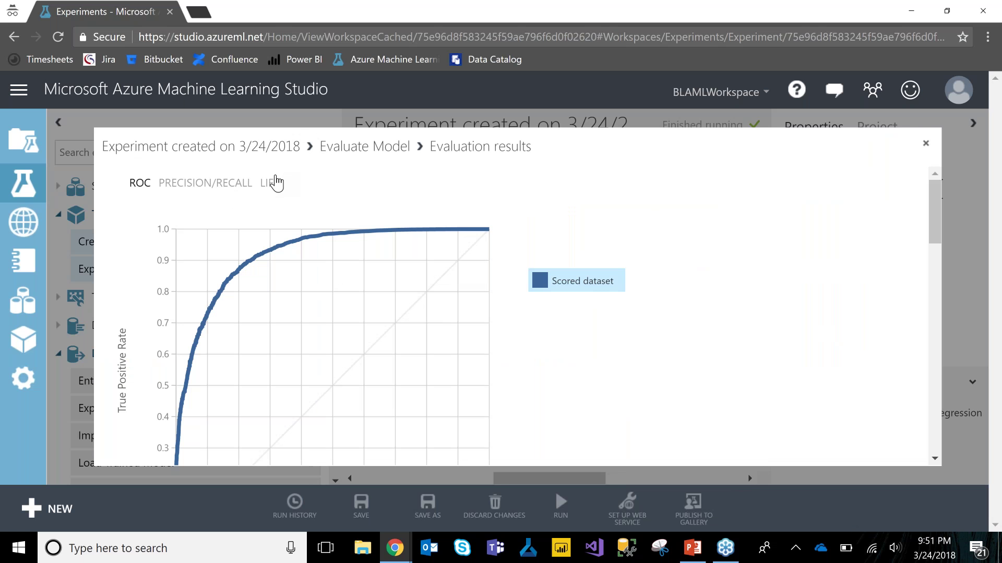
View the precision/recall and lift curves of the scored dataset, and return to the ROC curve
{"action": "left_click", "coordinate": [235, 197]}
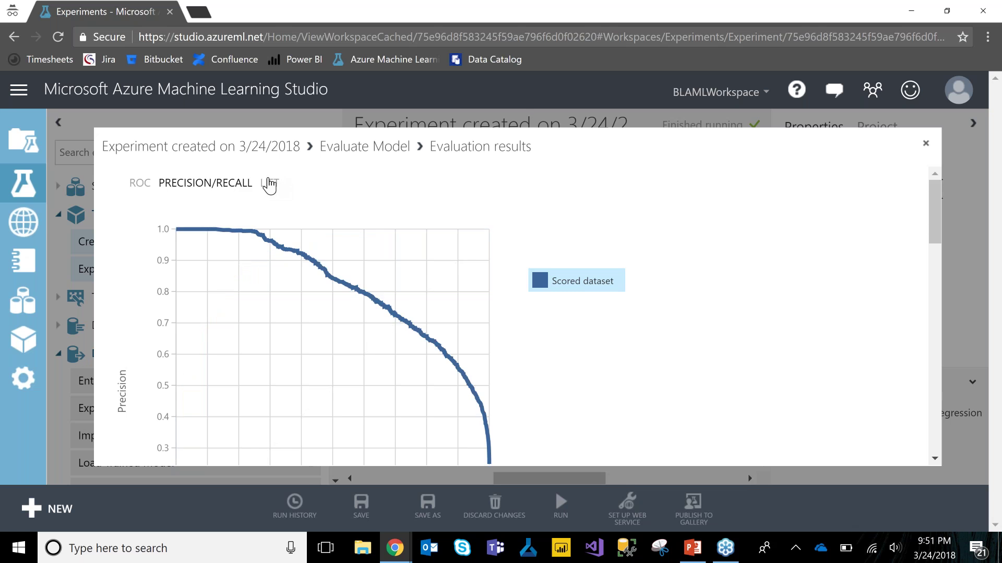
{"action": "left_click", "coordinate": [268, 184]}
{"action": "left_click", "coordinate": [145, 197]}
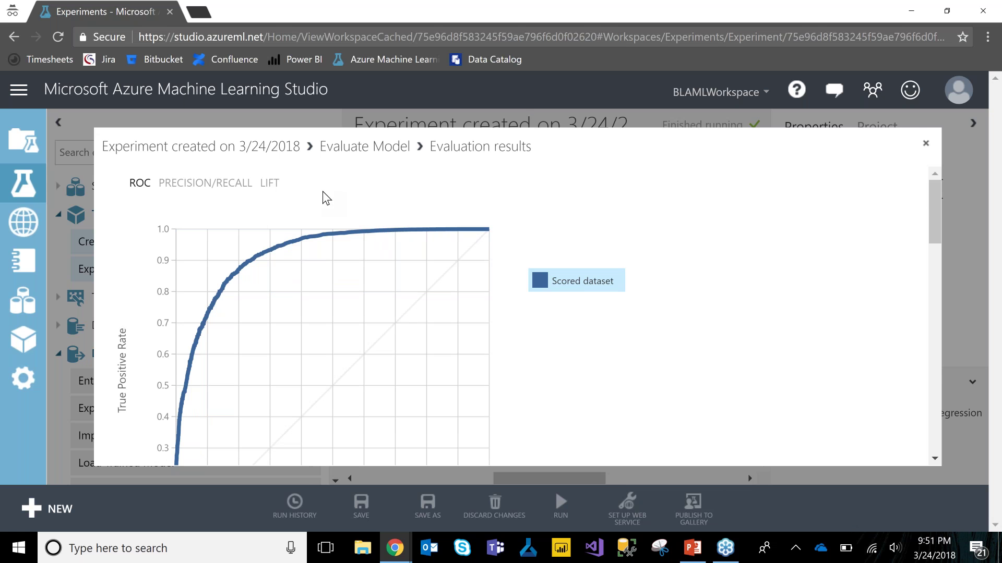
Examine the accuracy, true negative, negative label and false negative figures below the evaluation charts
{"action": "scroll", "coordinate": [334, 187], "scroll_direction": "down", "scroll_amount": 5}
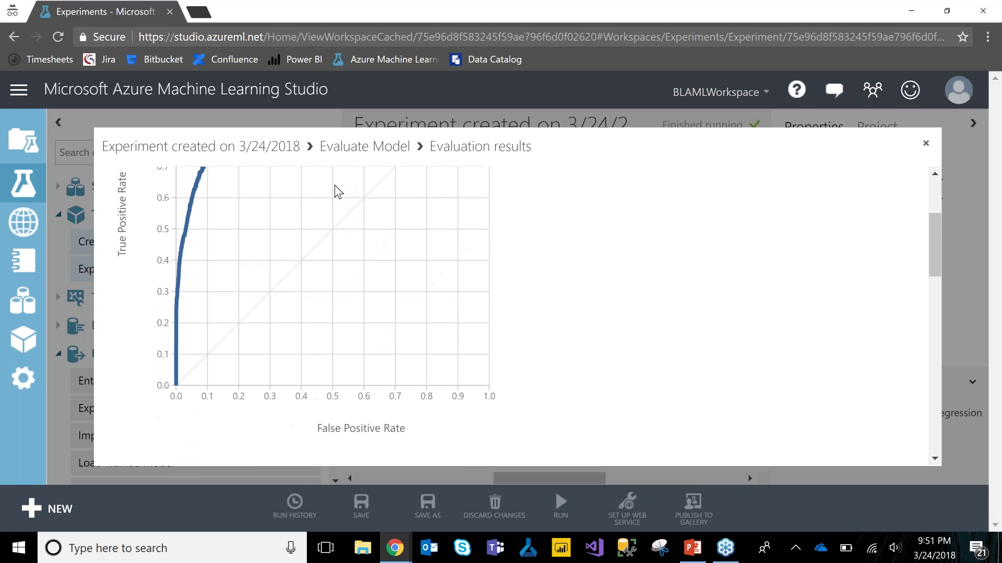
{"action": "scroll", "coordinate": [334, 184], "scroll_direction": "down", "scroll_amount": 8}
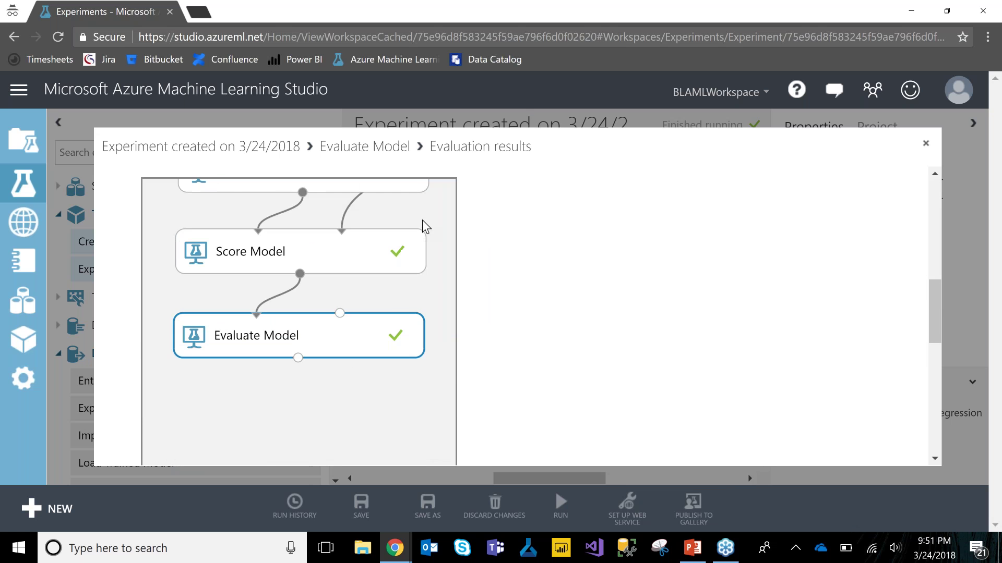
{"action": "scroll", "coordinate": [530, 241], "scroll_direction": "down", "scroll_amount": 2}
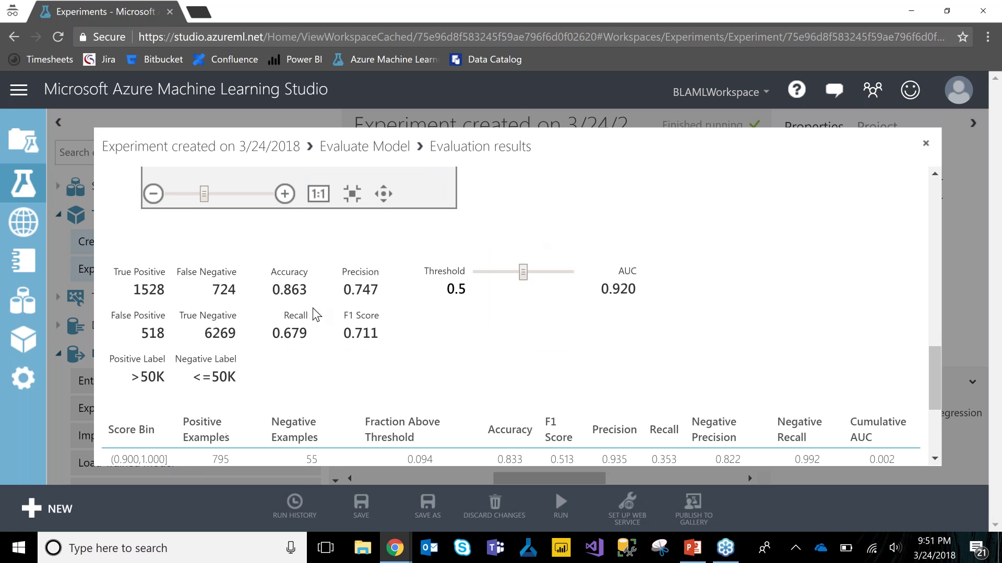
{"action": "left_click_drag", "start_coordinate": [272, 291], "coordinate": [311, 290]}
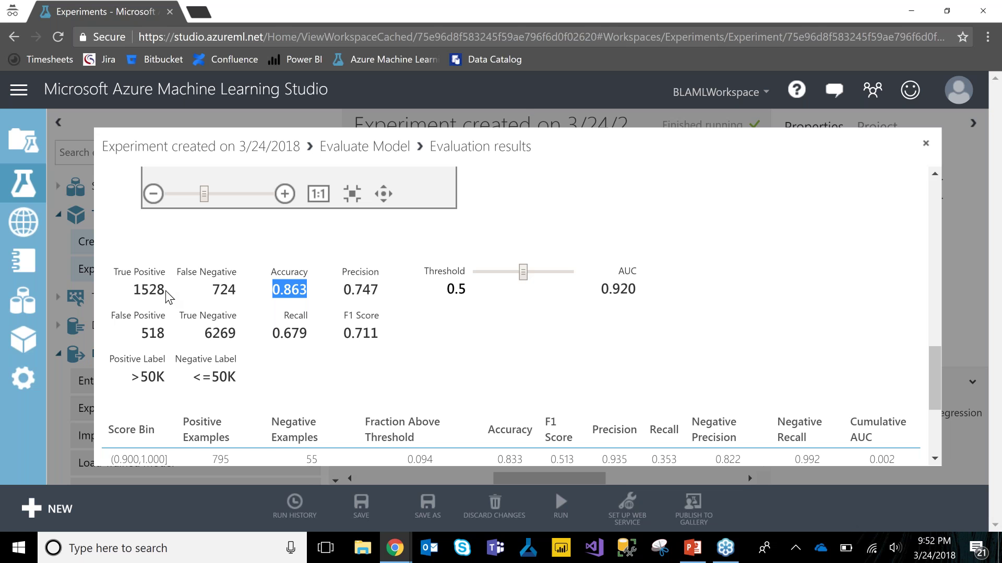
{"action": "left_click_drag", "start_coordinate": [241, 334], "coordinate": [208, 332]}
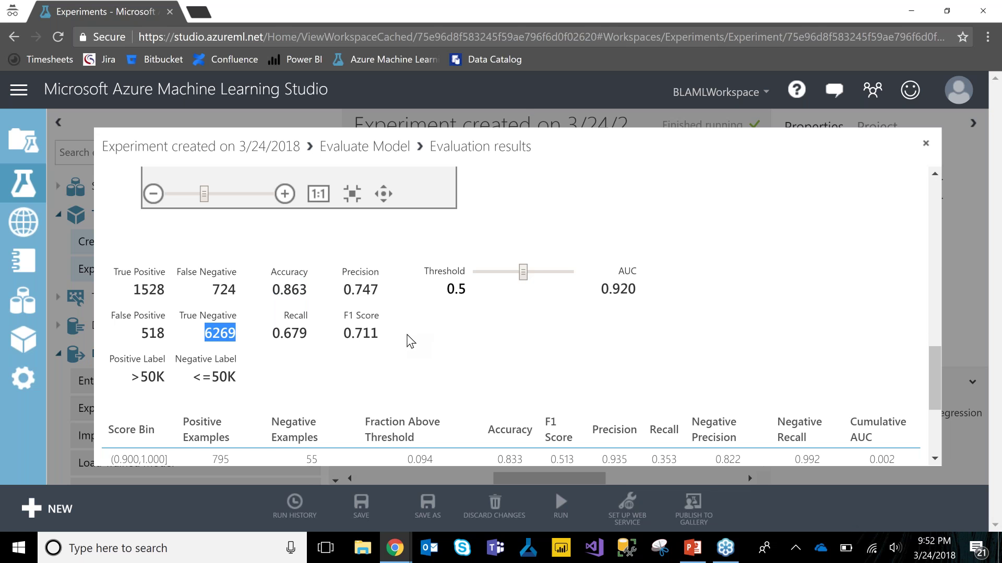
{"action": "left_click_drag", "start_coordinate": [241, 376], "coordinate": [192, 377]}
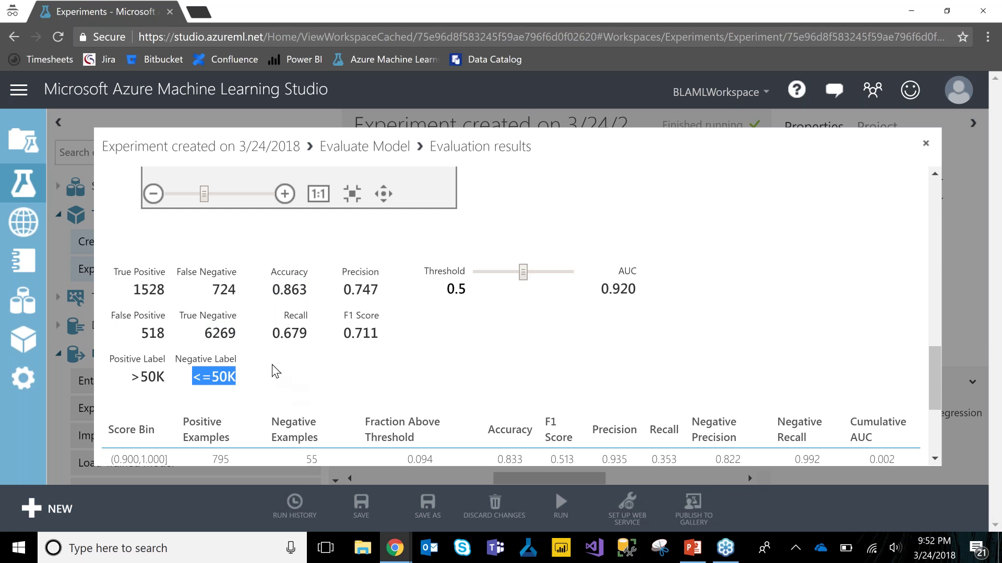
{"action": "double_click", "coordinate": [207, 333]}
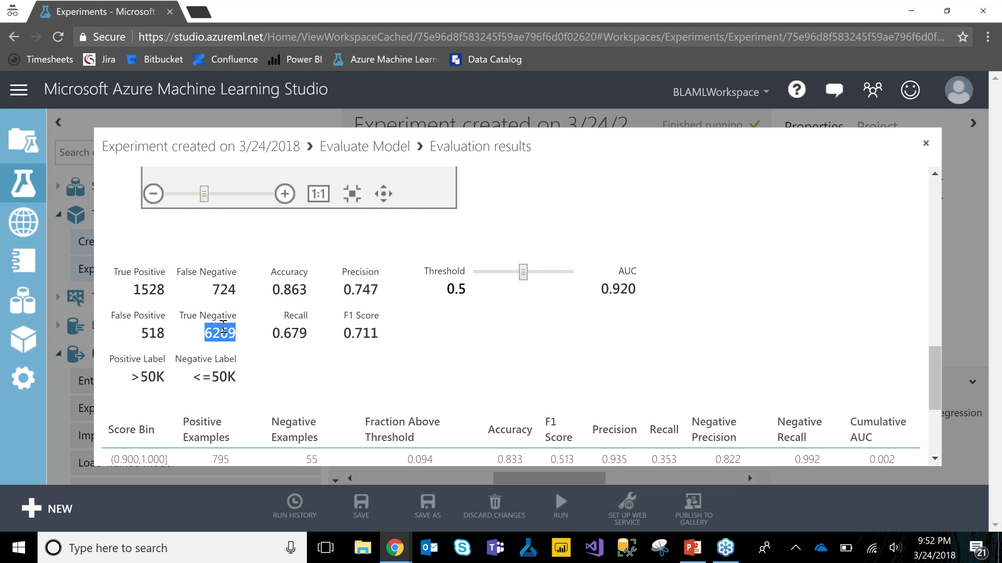
{"action": "double_click", "coordinate": [230, 290]}
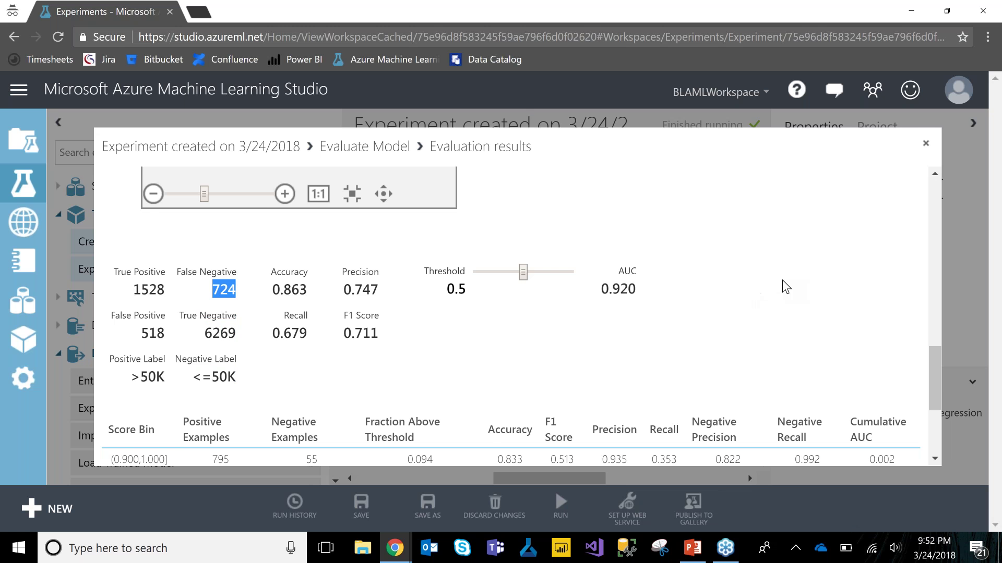
Examine the score bin table at the end of the evaluation results and close the visualization
{"action": "scroll", "coordinate": [789, 284], "scroll_direction": "down", "scroll_amount": 1}
{"action": "scroll", "coordinate": [785, 277], "scroll_direction": "down", "scroll_amount": 3}
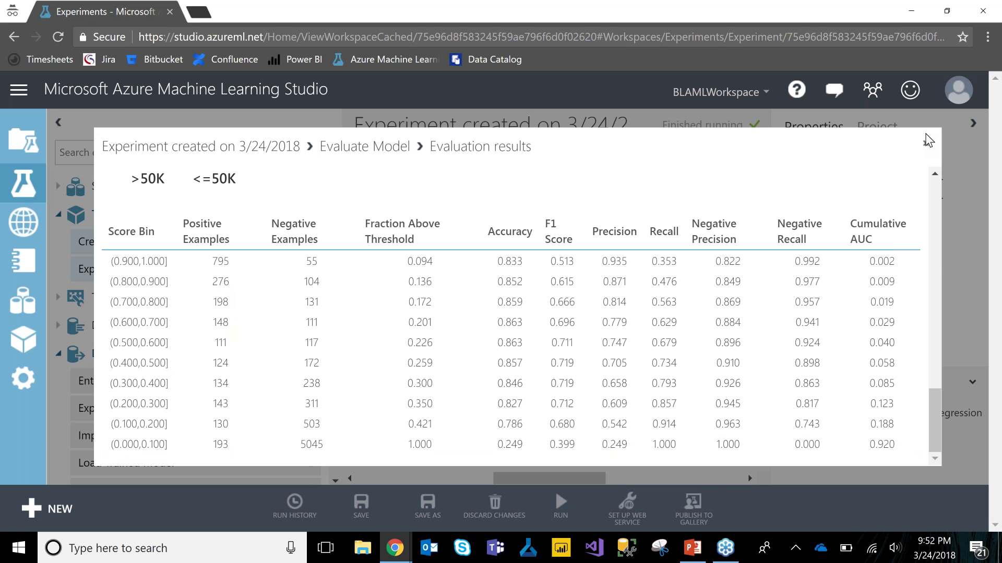
{"action": "left_click", "coordinate": [928, 140]}
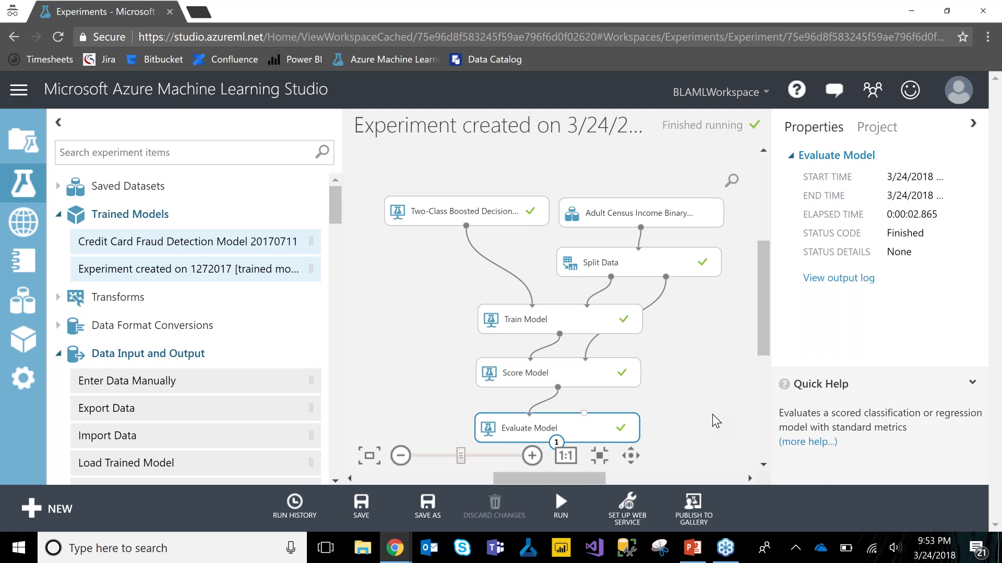
Set up a predictive web service from the trained experiment and dismiss the progress notification
{"action": "left_click", "coordinate": [638, 514]}
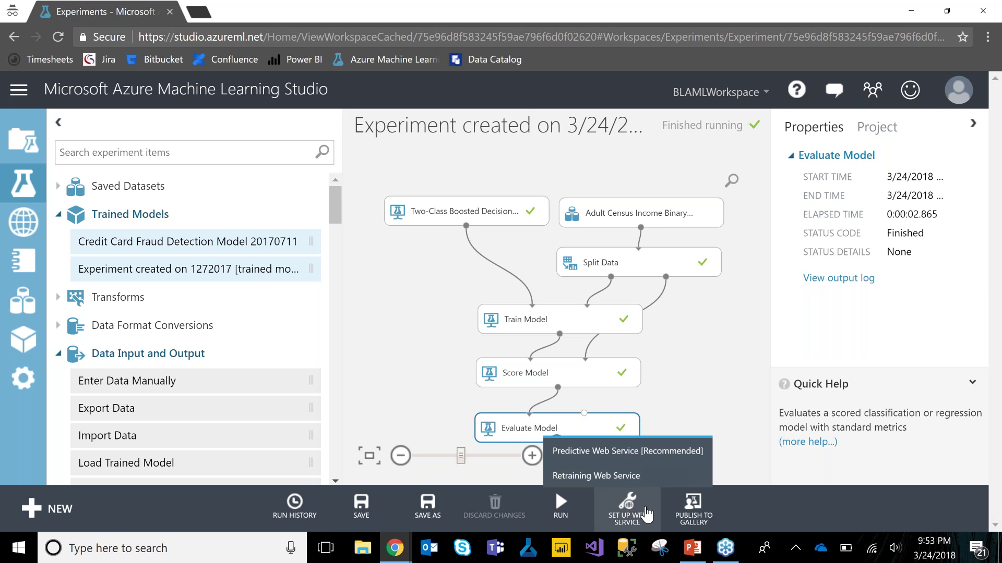
{"action": "left_click", "coordinate": [674, 453]}
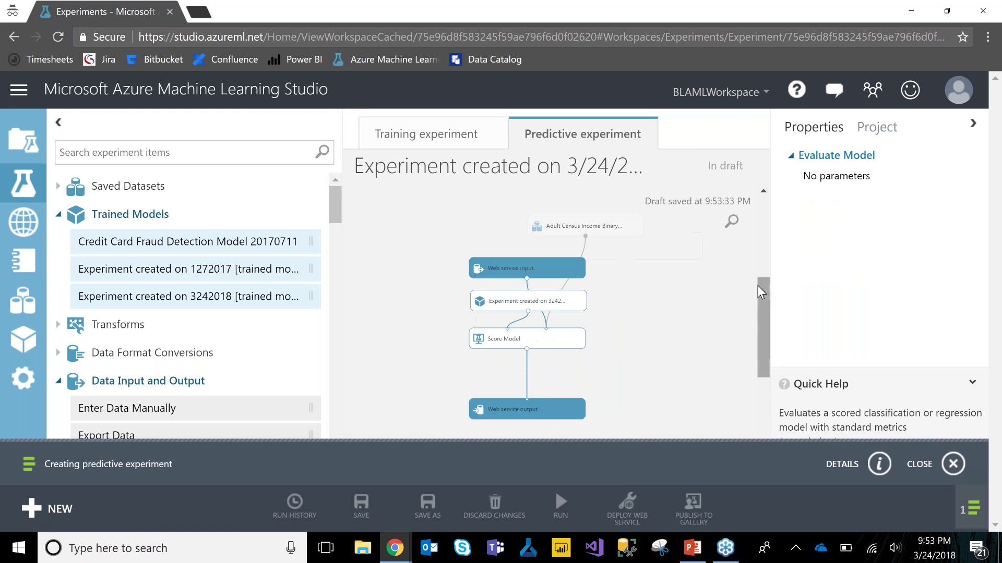
{"action": "left_click", "coordinate": [953, 464]}
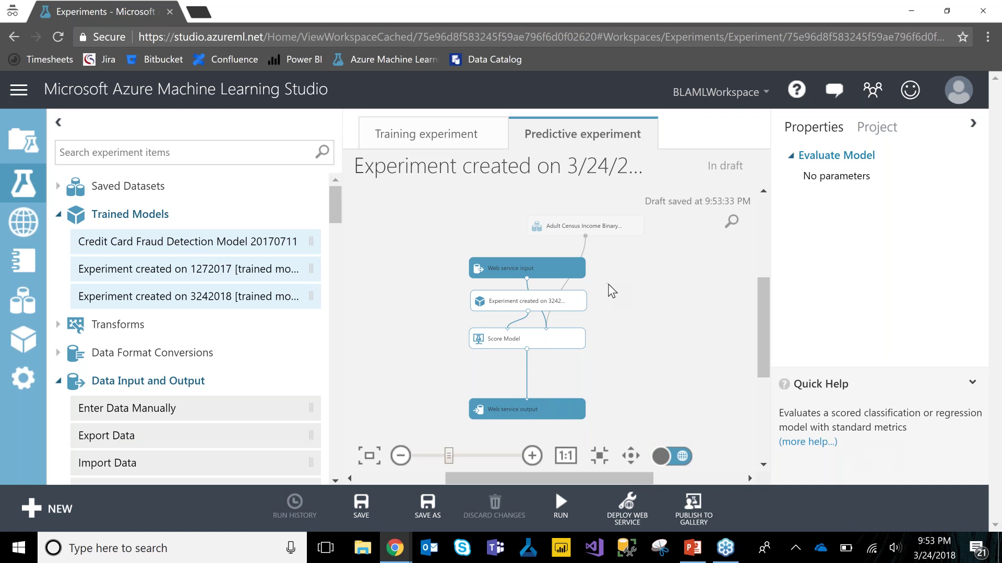
Rearrange the predictive experiment with the trained model and web service input side by side above Score Model and the web service output directly below it
{"action": "left_click_drag", "start_coordinate": [553, 267], "coordinate": [648, 271]}
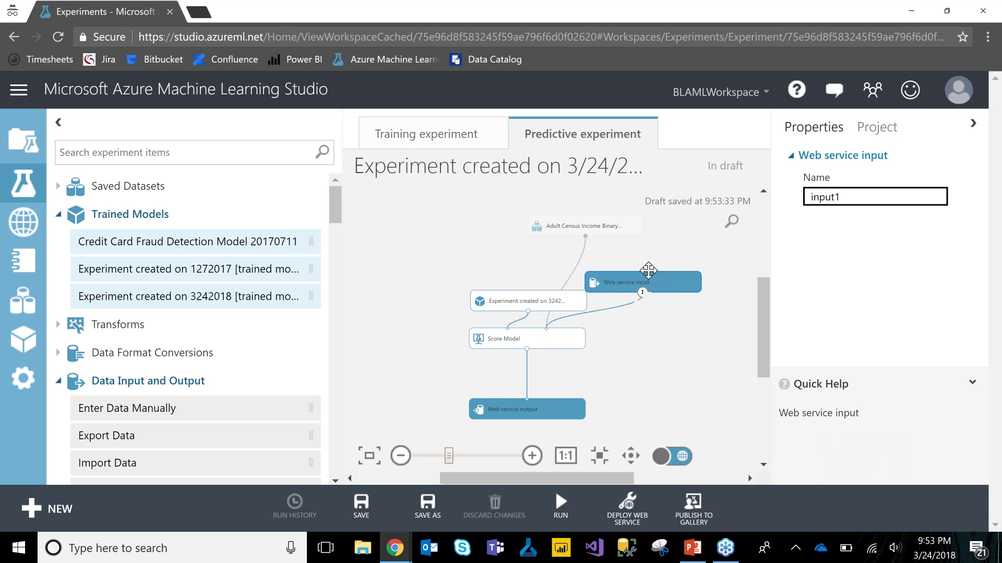
{"action": "left_click_drag", "start_coordinate": [558, 303], "coordinate": [517, 274]}
{"action": "left_click_drag", "start_coordinate": [648, 269], "coordinate": [679, 271]}
{"action": "left_click_drag", "start_coordinate": [527, 409], "coordinate": [524, 373]}
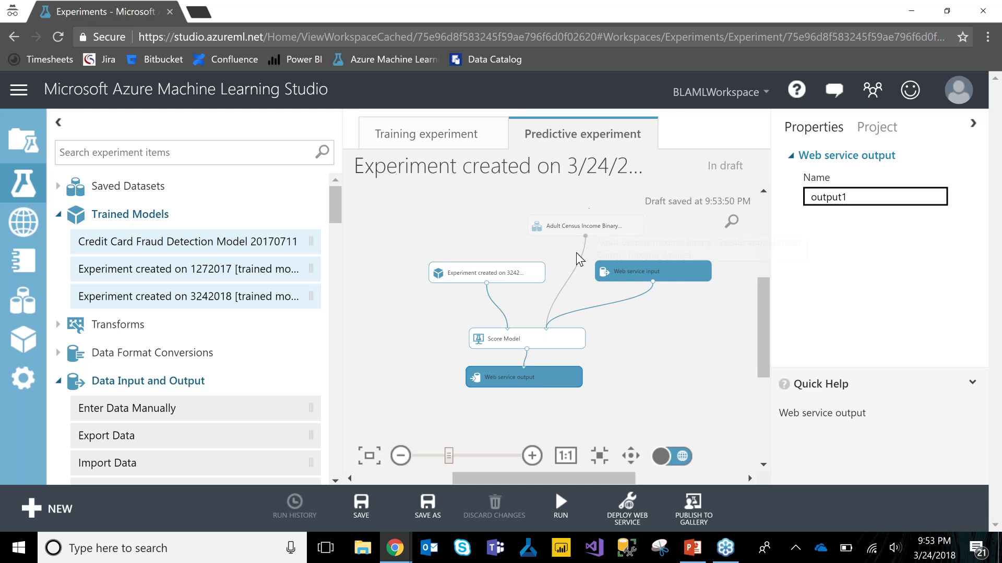
{"action": "left_click", "coordinate": [524, 270]}
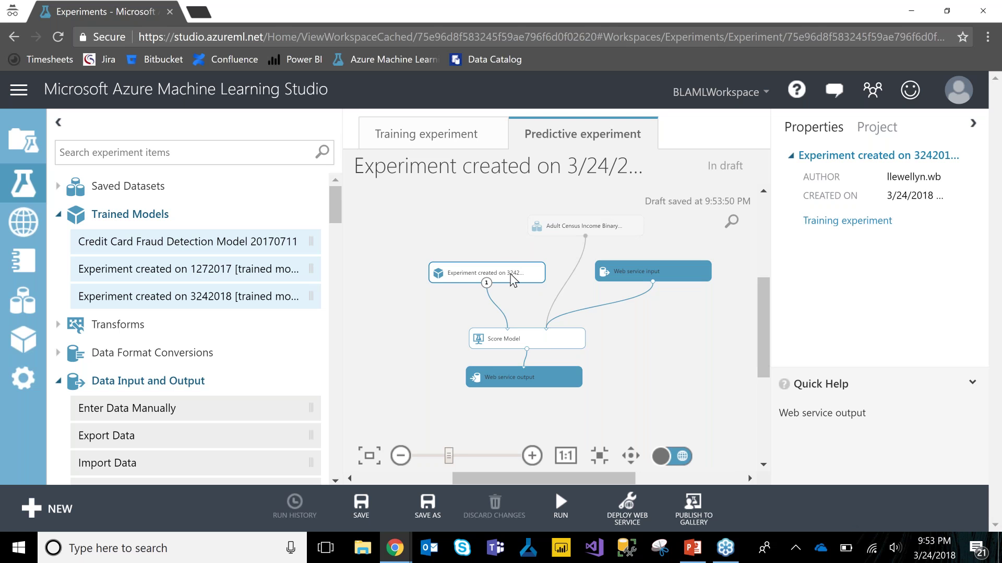
{"action": "left_click_drag", "start_coordinate": [510, 273], "coordinate": [502, 280]}
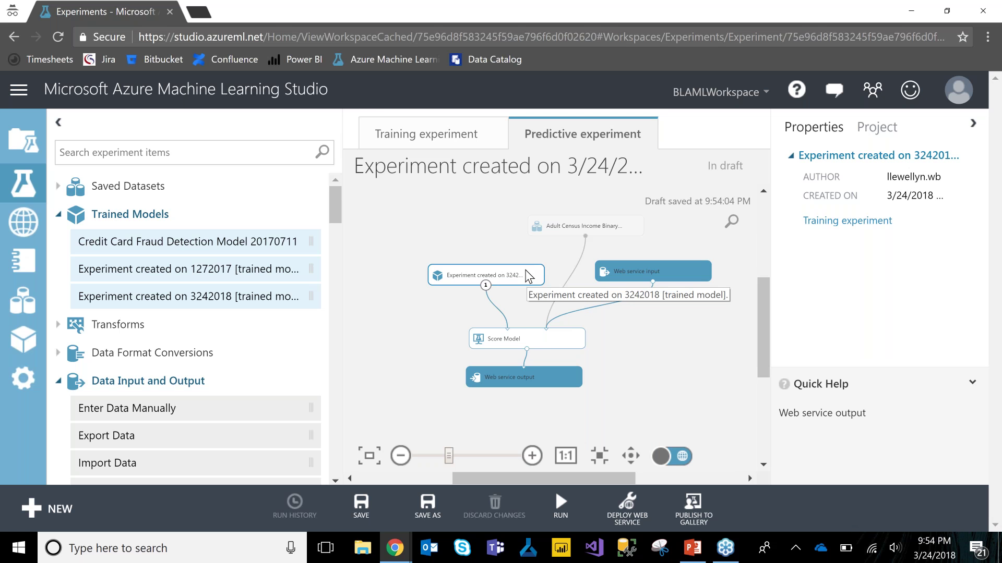
Review the Score Model, web service output and trained model modules, and run the predictive experiment
{"action": "left_click", "coordinate": [608, 277]}
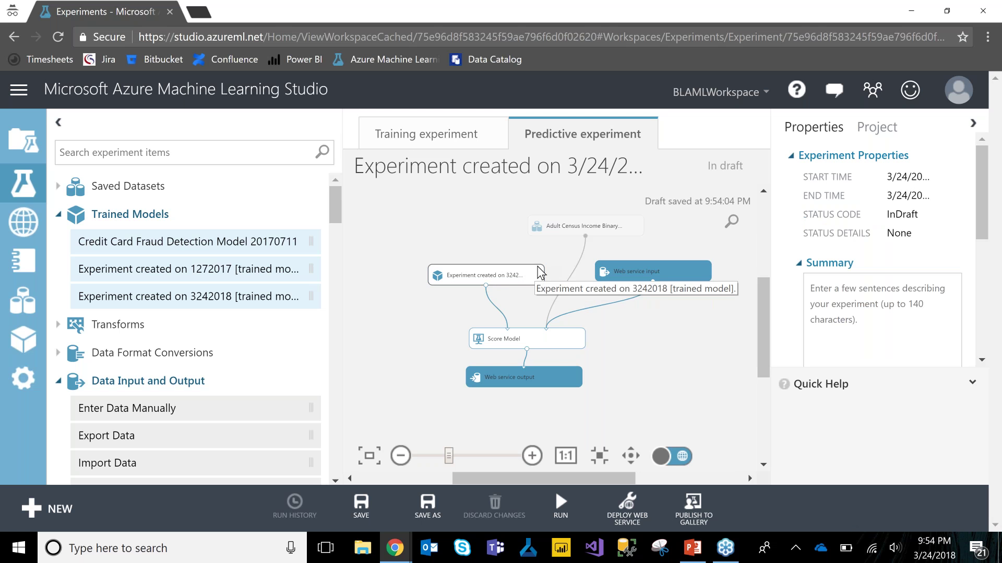
{"action": "left_click", "coordinate": [552, 340]}
{"action": "left_click", "coordinate": [549, 372]}
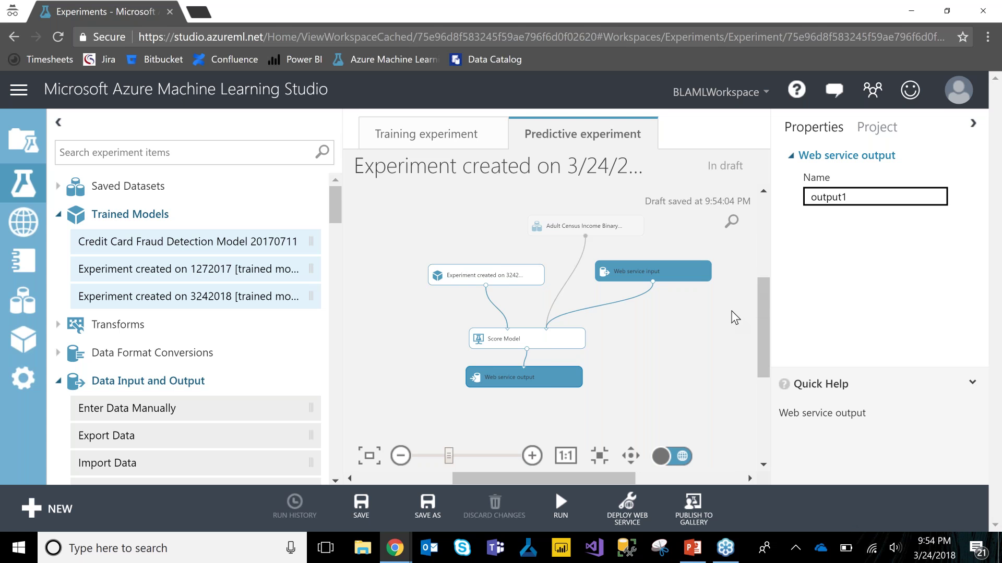
{"action": "left_click", "coordinate": [528, 272]}
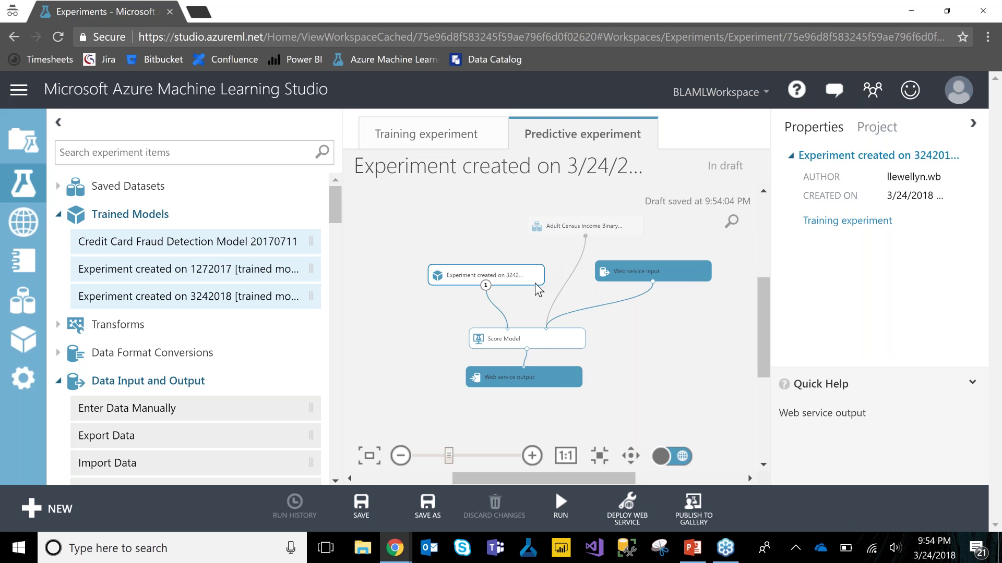
{"action": "left_click", "coordinate": [572, 515]}
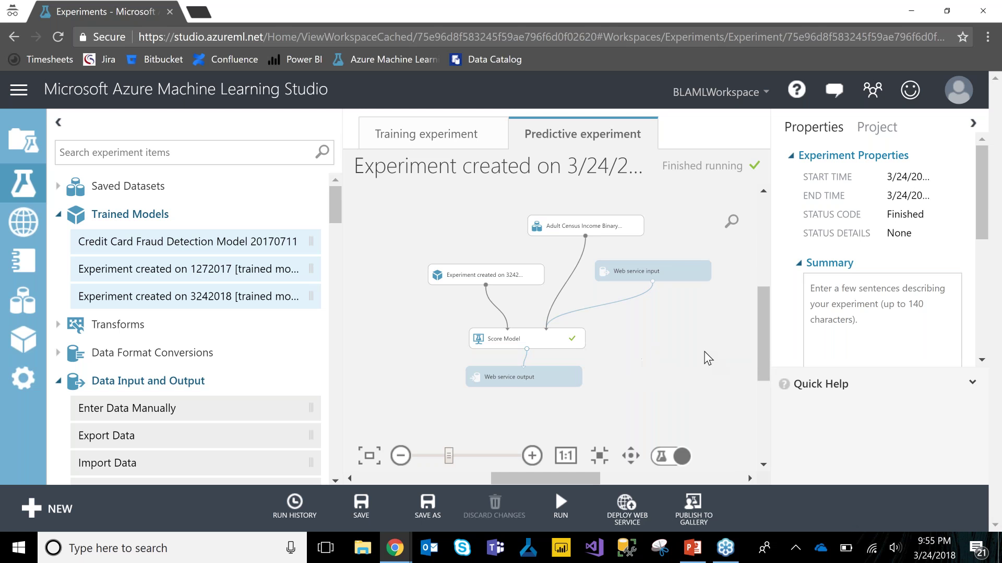
Start deploying the predictive experiment with the Deploy Web Service [New] Preview option and name the web service SatNightSQL01
{"action": "left_click", "coordinate": [627, 509]}
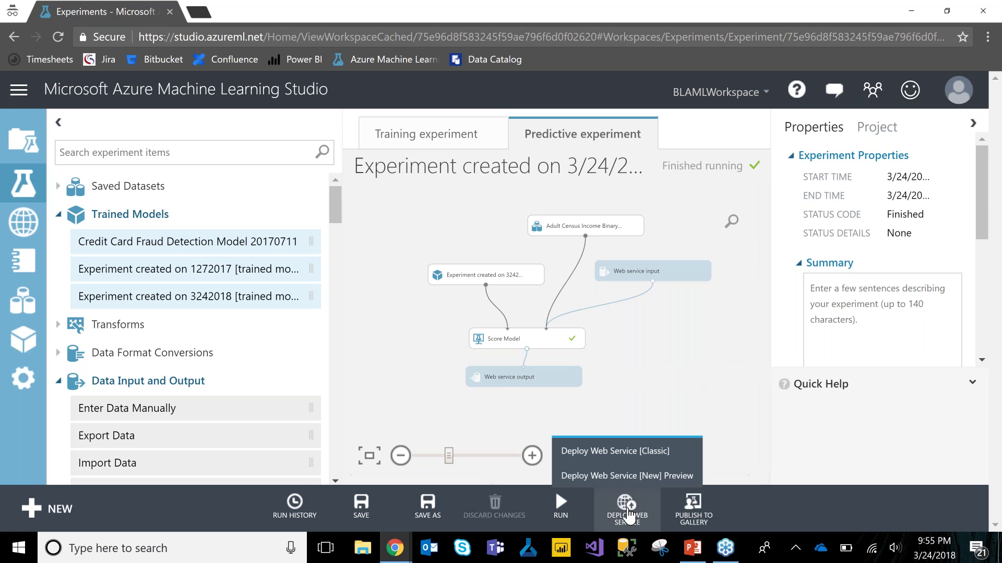
{"action": "left_click", "coordinate": [634, 477]}
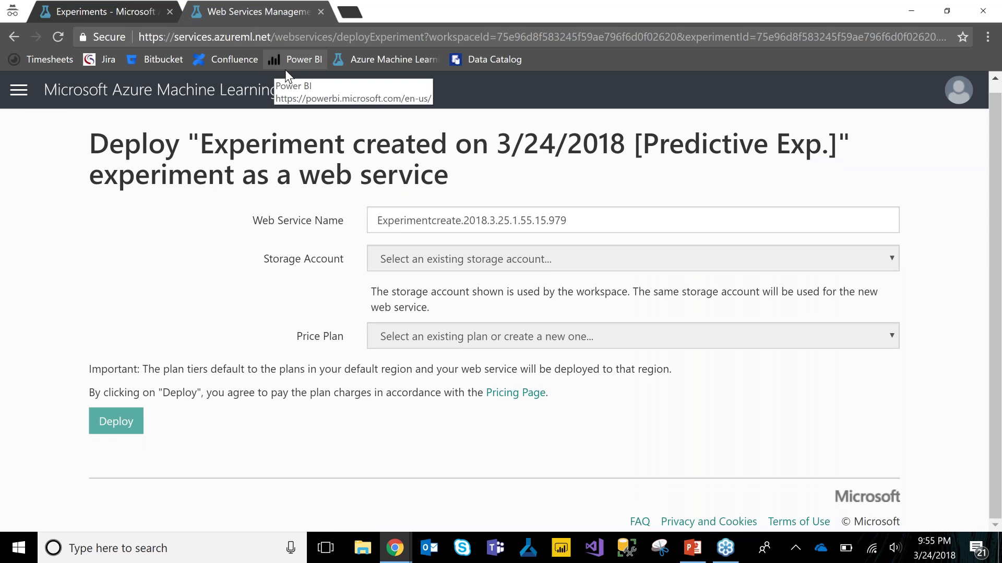
{"action": "left_click_drag", "start_coordinate": [595, 217], "coordinate": [375, 209]}
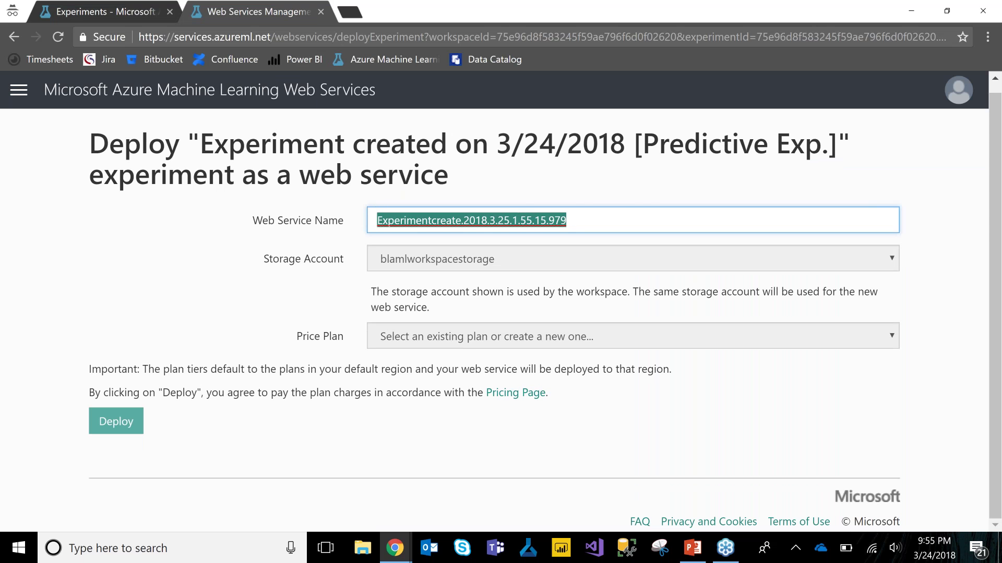
{"action": "left_click", "coordinate": [599, 181]}
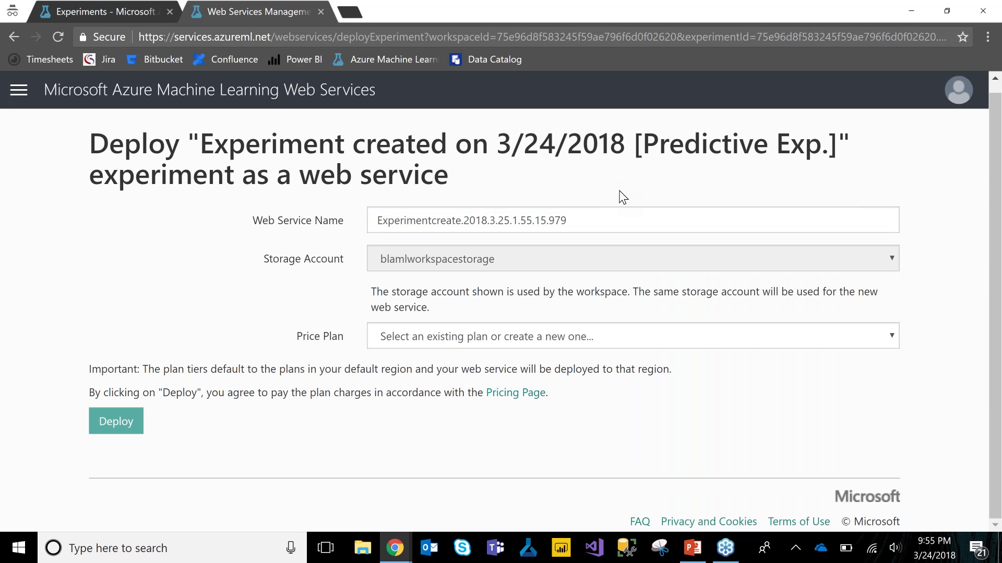
{"action": "left_click", "coordinate": [597, 221]}
{"action": "key", "text": "ctrl+a"}
{"action": "type", "text": "Satn"}
{"action": "key", "text": "BackSpace"}
{"action": "type", "text": "NightSQL"}
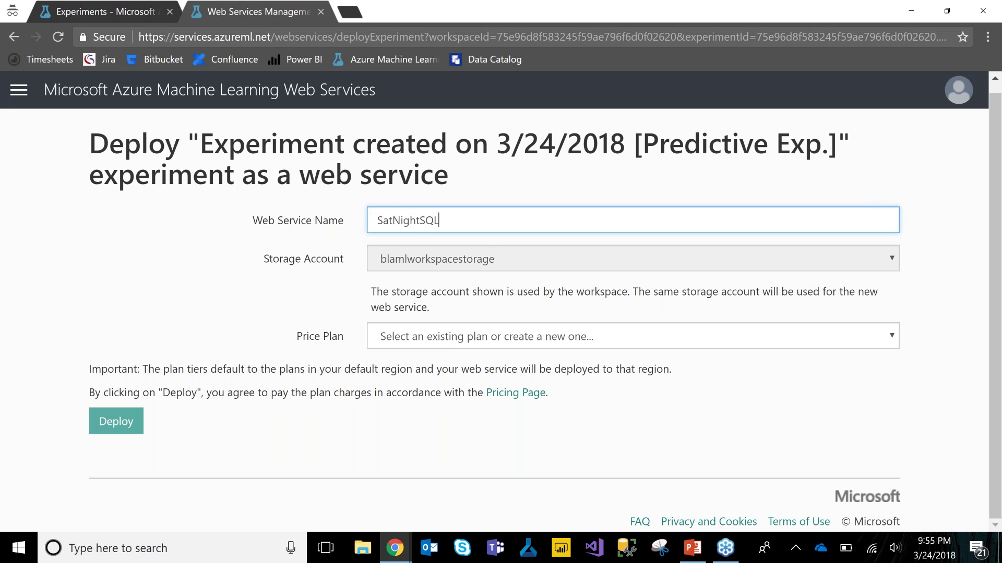
{"action": "type", "text": "01"}
Assign the BLAMLWorkspacePlan price plan to the web service and deploy it
{"action": "left_click", "coordinate": [511, 337]}
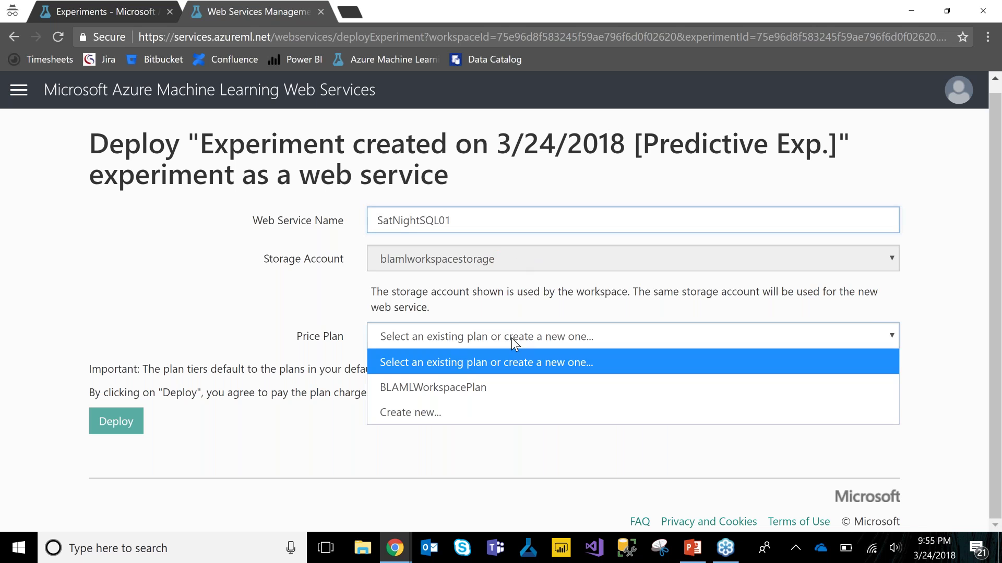
{"action": "left_click", "coordinate": [503, 386]}
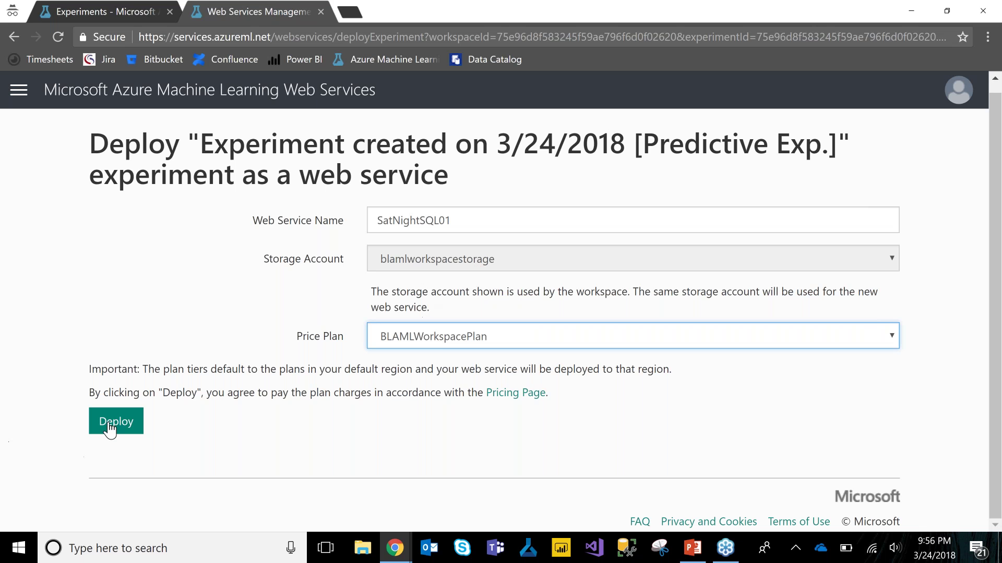
{"action": "left_click", "coordinate": [105, 426]}
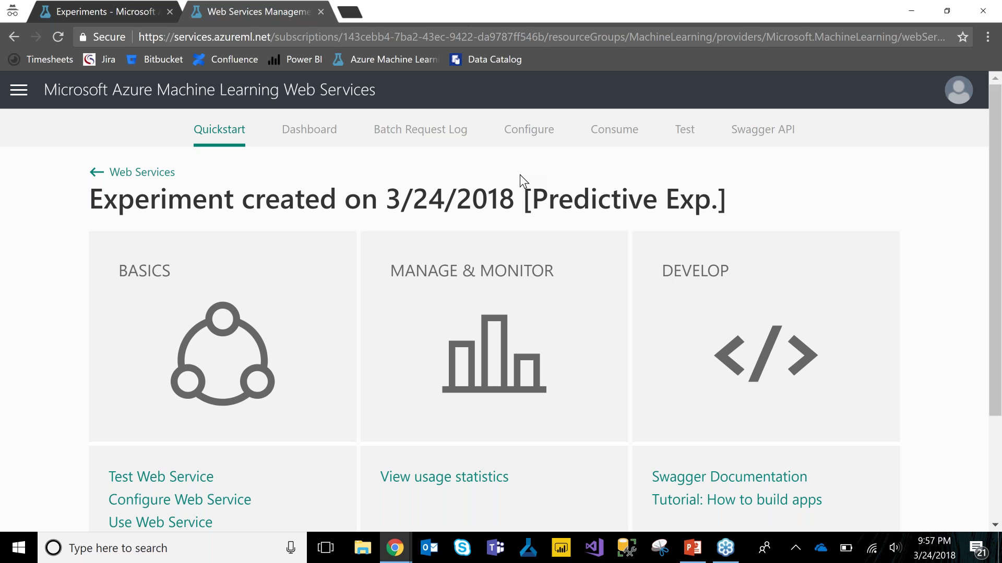
Examine the deployed web service's consumption options, keys, request URLs and C# request-response sample code
{"action": "left_click", "coordinate": [606, 137]}
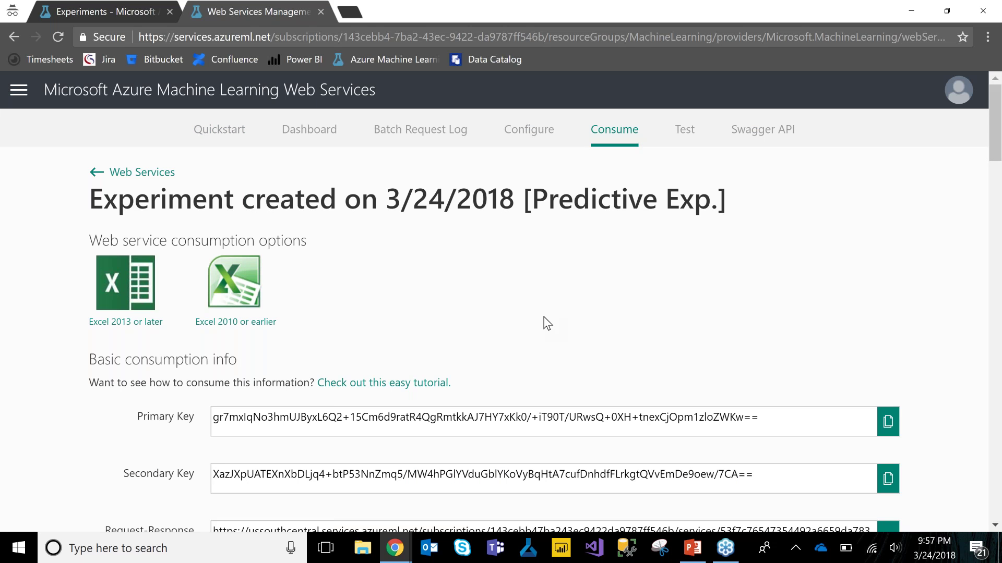
{"action": "scroll", "coordinate": [546, 321], "scroll_direction": "down", "scroll_amount": 2}
{"action": "scroll", "coordinate": [545, 320], "scroll_direction": "down", "scroll_amount": 2}
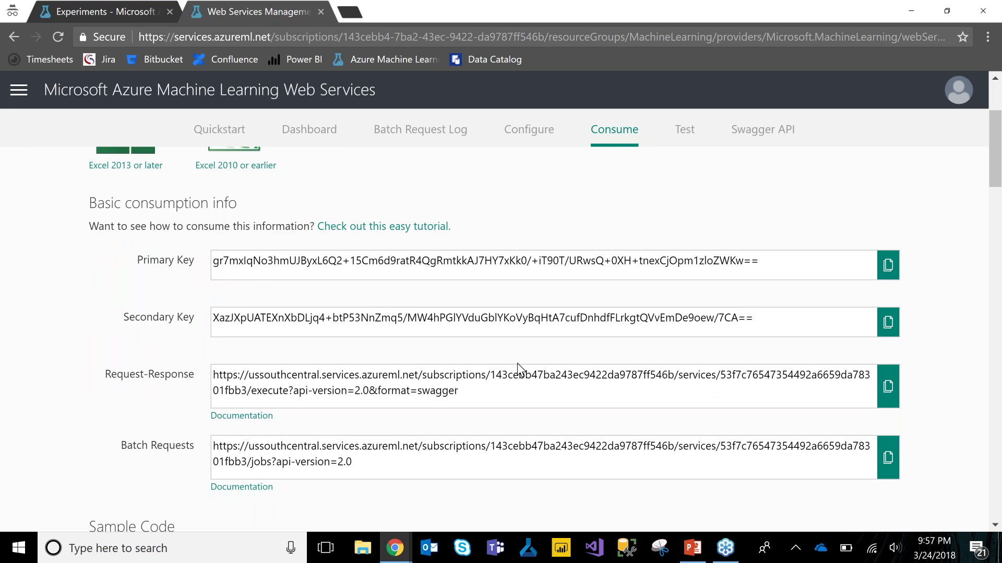
{"action": "scroll", "coordinate": [517, 363], "scroll_direction": "down", "scroll_amount": 5}
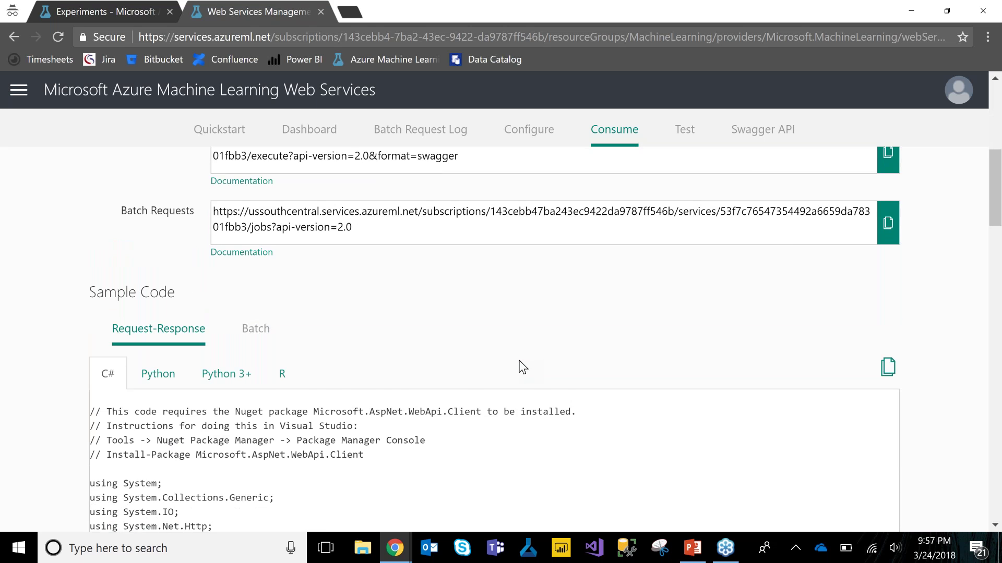
{"action": "scroll", "coordinate": [521, 366], "scroll_direction": "down", "scroll_amount": 3}
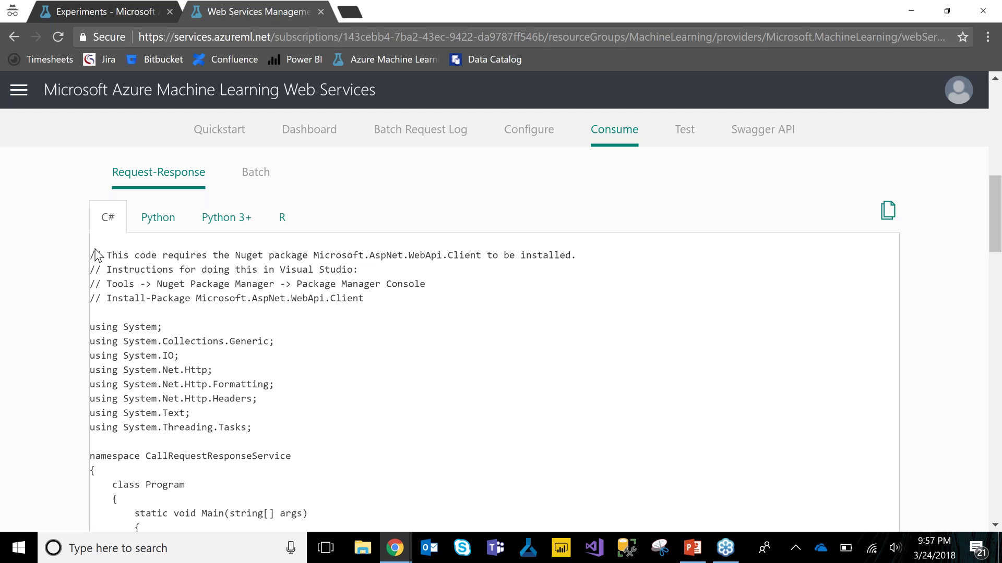
{"action": "scroll", "coordinate": [223, 378], "scroll_direction": "down", "scroll_amount": 3}
{"action": "scroll", "coordinate": [222, 378], "scroll_direction": "down", "scroll_amount": 14}
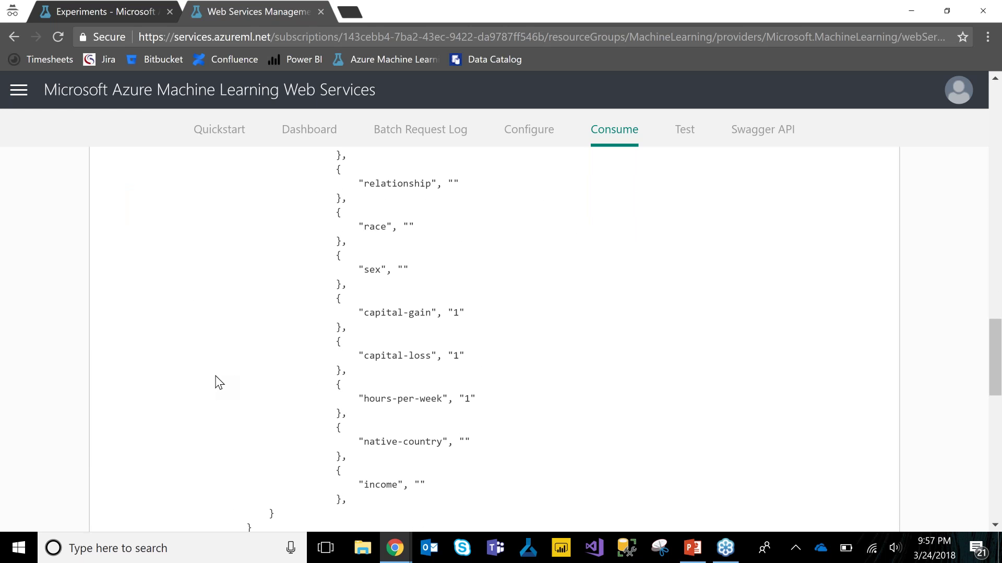
{"action": "scroll", "coordinate": [219, 382], "scroll_direction": "down", "scroll_amount": 6}
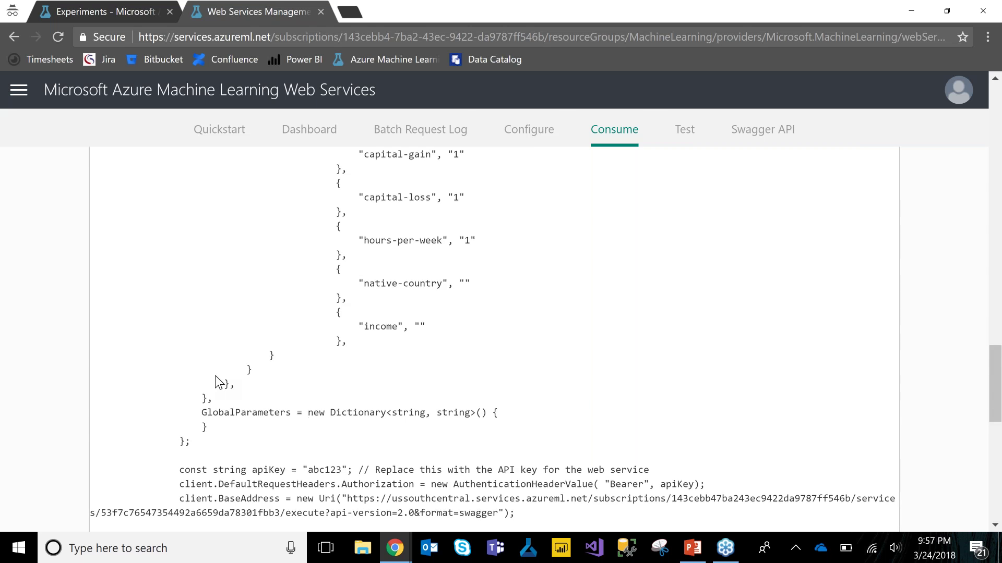
{"action": "scroll", "coordinate": [397, 219], "scroll_direction": "down", "scroll_amount": 2}
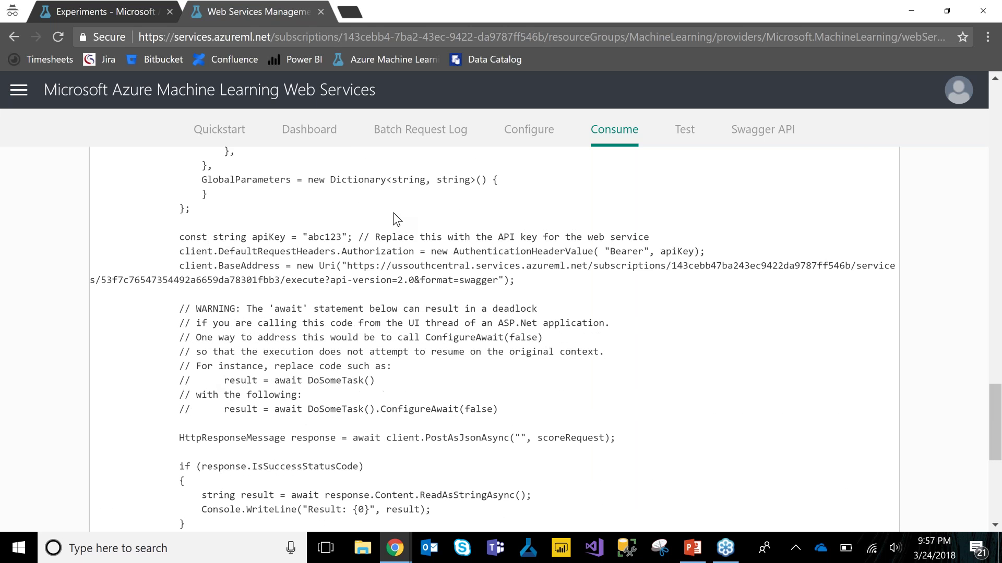
{"action": "scroll", "coordinate": [388, 334], "scroll_direction": "up", "scroll_amount": 15}
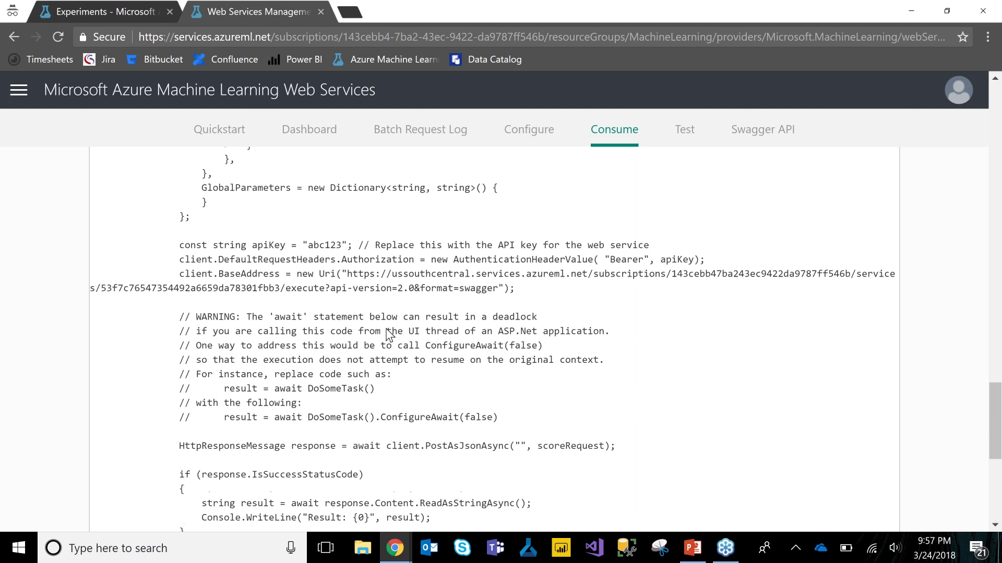
{"action": "scroll", "coordinate": [389, 335], "scroll_direction": "up", "scroll_amount": 10}
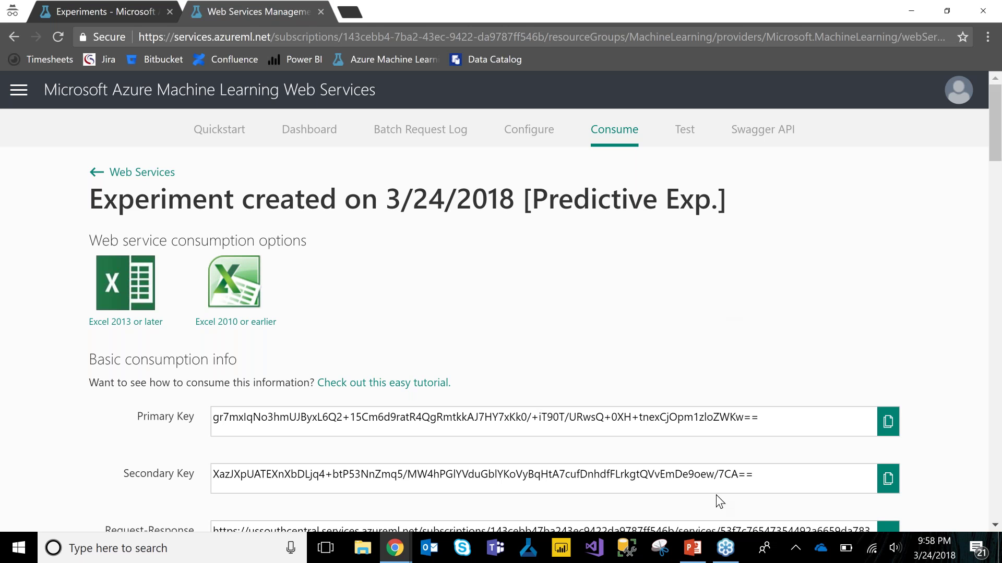
Switch to the PowerPoint presentation and start the slide show from the closing Thank You slide 13
{"action": "left_click", "coordinate": [699, 559]}
{"action": "key", "text": "Down"}
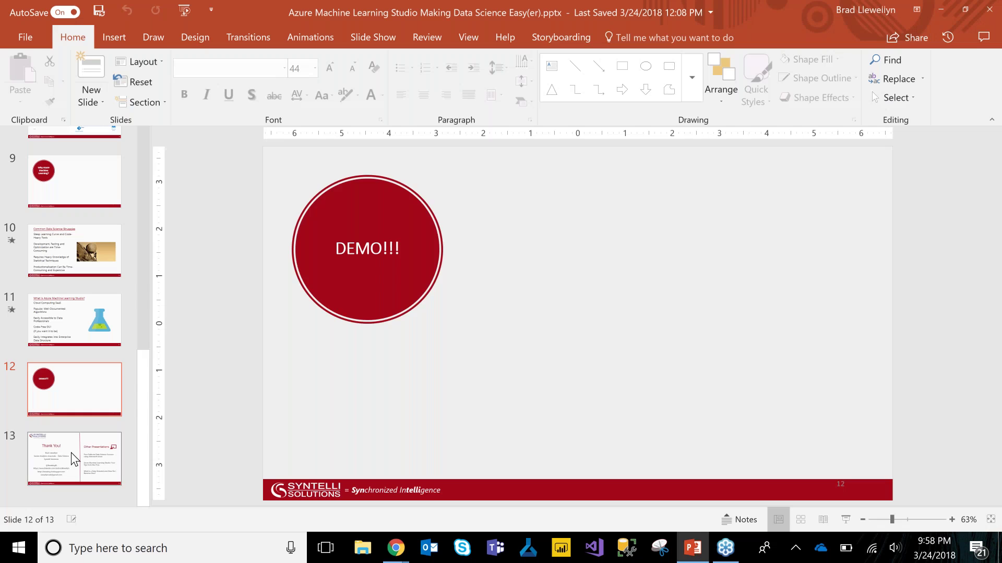
{"action": "left_click", "coordinate": [848, 519]}
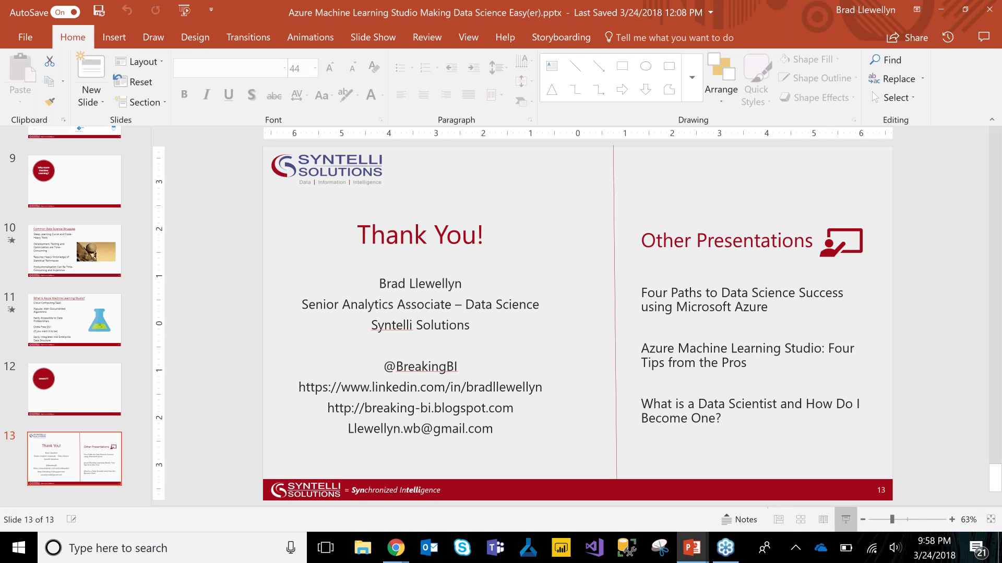
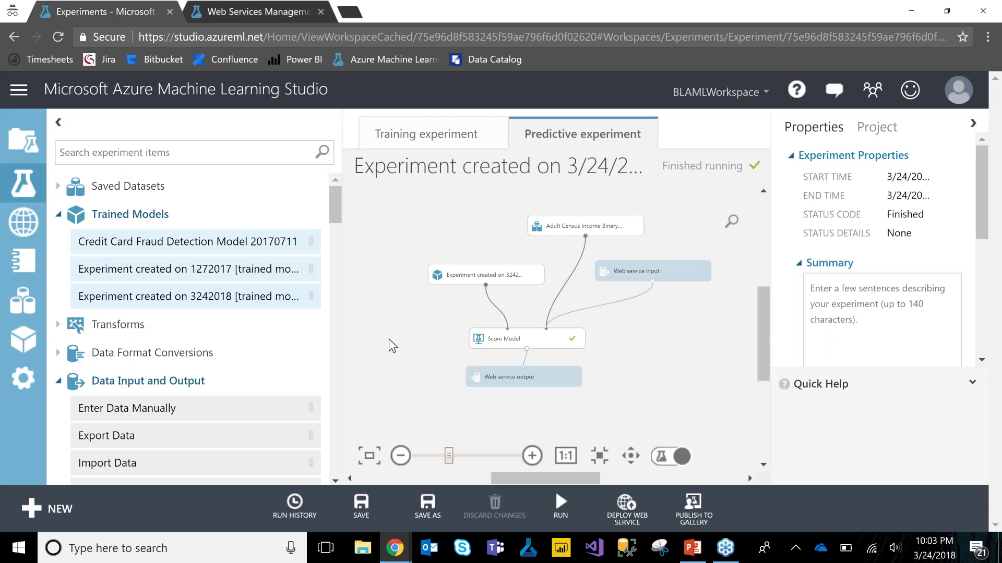
Return to the training experiment and view the parameters of the Two-Class Boosted Decision Tree module
{"action": "left_click", "coordinate": [423, 132]}
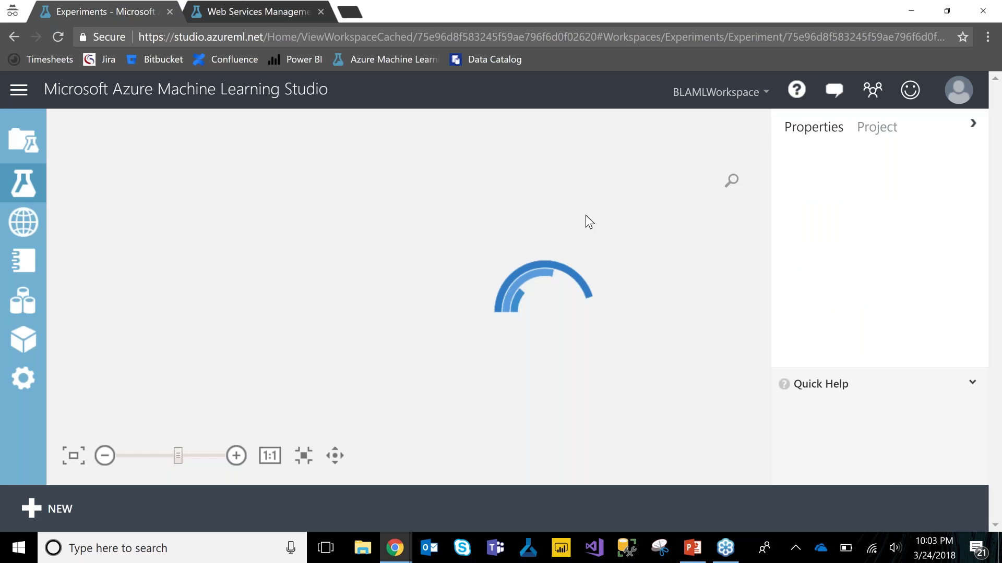
{"action": "scroll", "coordinate": [688, 421], "scroll_direction": "down", "scroll_amount": 2}
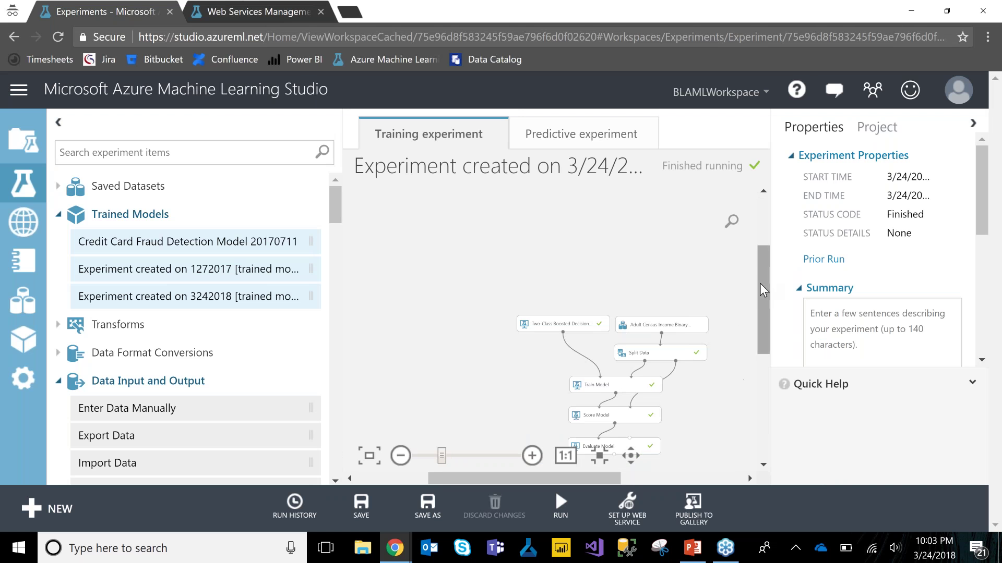
{"action": "scroll", "coordinate": [763, 314], "scroll_direction": "down", "scroll_amount": 3}
{"action": "scroll", "coordinate": [731, 325], "scroll_direction": "up", "scroll_amount": 1}
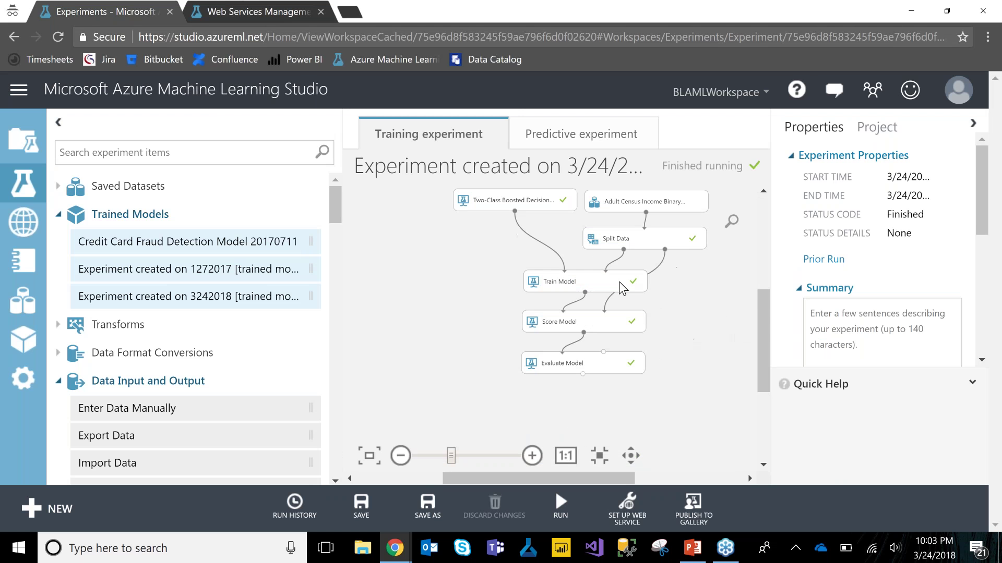
{"action": "left_click", "coordinate": [526, 203]}
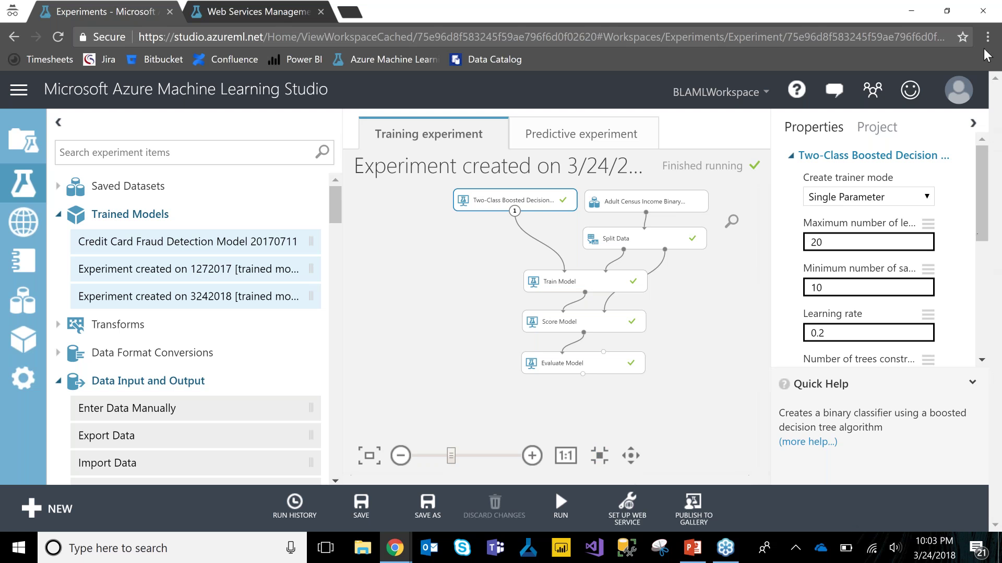
Widen the module properties pane to show the boosted decision tree parameters, and search the experiment items for tune model hyperparameters
{"action": "left_click_drag", "start_coordinate": [984, 242], "coordinate": [978, 264]}
{"action": "left_click_drag", "start_coordinate": [769, 206], "coordinate": [722, 210]}
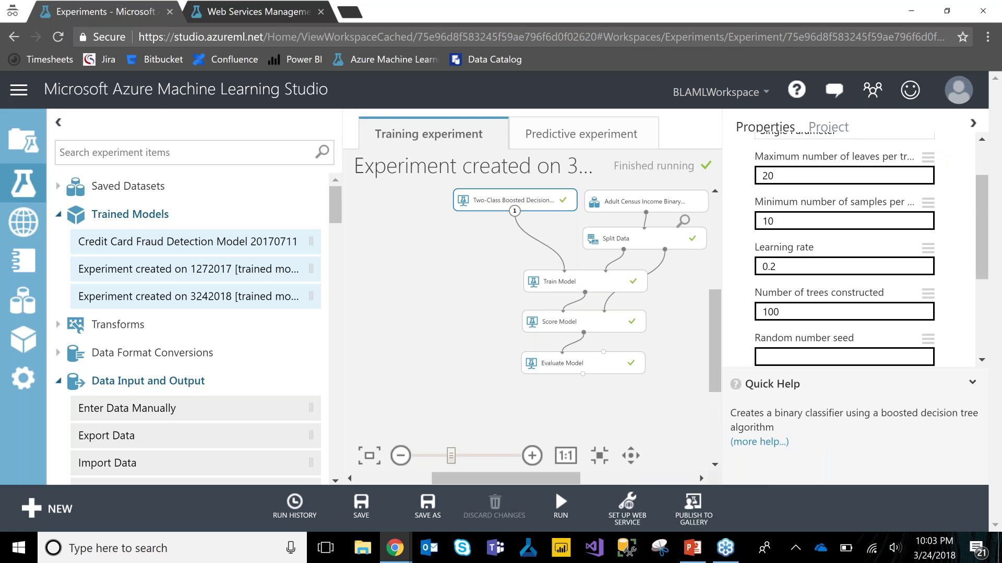
{"action": "left_click", "coordinate": [60, 152]}
{"action": "type", "text": "tune model hyperparameter"}
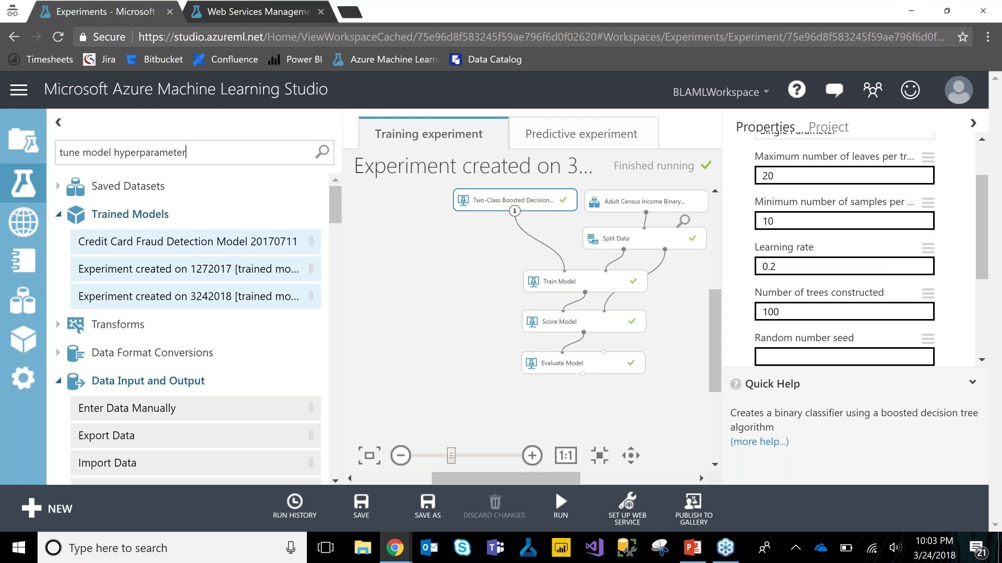
{"action": "type", "text": "s"}
{"action": "mouse_move", "coordinate": [208, 237]}
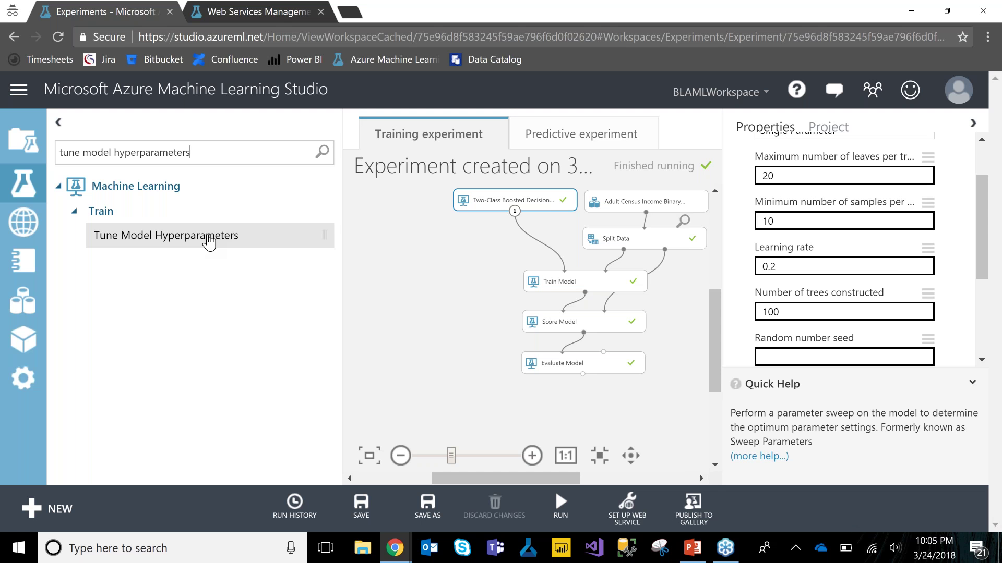
Search the experiment items for execute to find the Python and R script modules
{"action": "key", "text": "BackSpace"}
{"action": "key", "text": "BackSpace"}
{"action": "key", "text": "BackSpace"}
{"action": "key", "text": "BackSpace"}
{"action": "key", "text": "BackSpace"}
{"action": "key", "text": "BackSpace"}
{"action": "key", "text": "BackSpace"}
{"action": "key", "text": "BackSpace"}
{"action": "key", "text": "BackSpace"}
{"action": "key", "text": "BackSpace"}
{"action": "key", "text": "BackSpace"}
{"action": "key", "text": "BackSpace"}
{"action": "key", "text": "BackSpace"}
{"action": "key", "text": "BackSpace"}
{"action": "key", "text": "BackSpace"}
{"action": "key", "text": "BackSpace"}
{"action": "key", "text": "BackSpace"}
{"action": "key", "text": "BackSpace"}
{"action": "key", "text": "BackSpace"}
{"action": "key", "text": "BackSpace"}
{"action": "type", "text": "execite"}
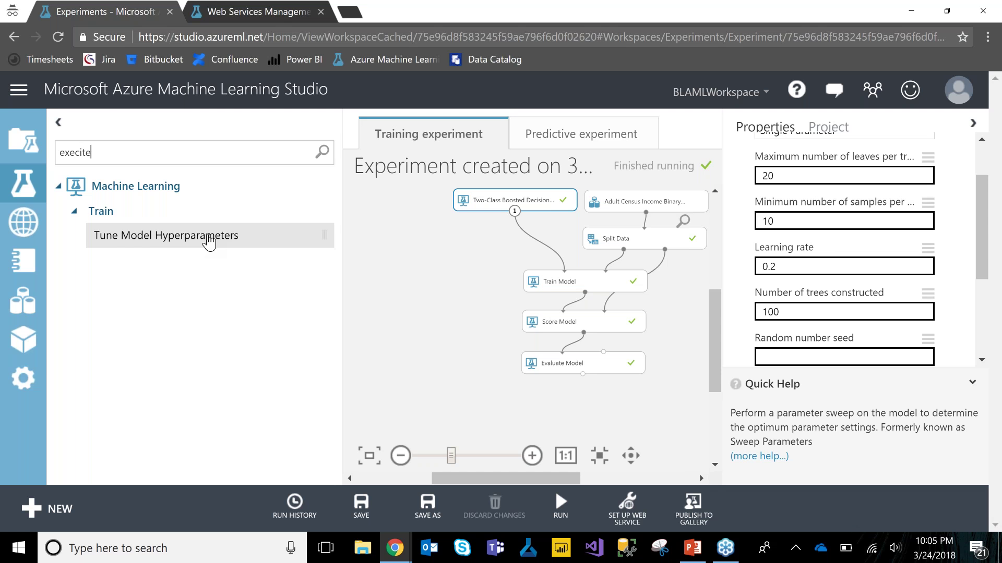
{"action": "key", "text": "BackSpace"}
{"action": "key", "text": "BackSpace"}
{"action": "key", "text": "BackSpace"}
{"action": "type", "text": "ute"}
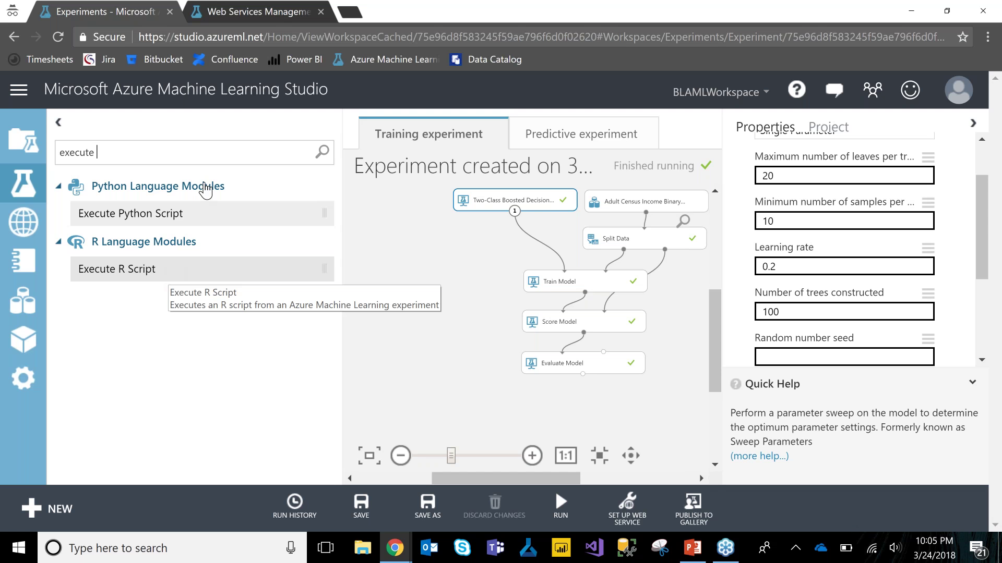
Return to the deployed web service's basic consumption info and highlight the Request-Response URL
{"action": "left_click", "coordinate": [220, 12]}
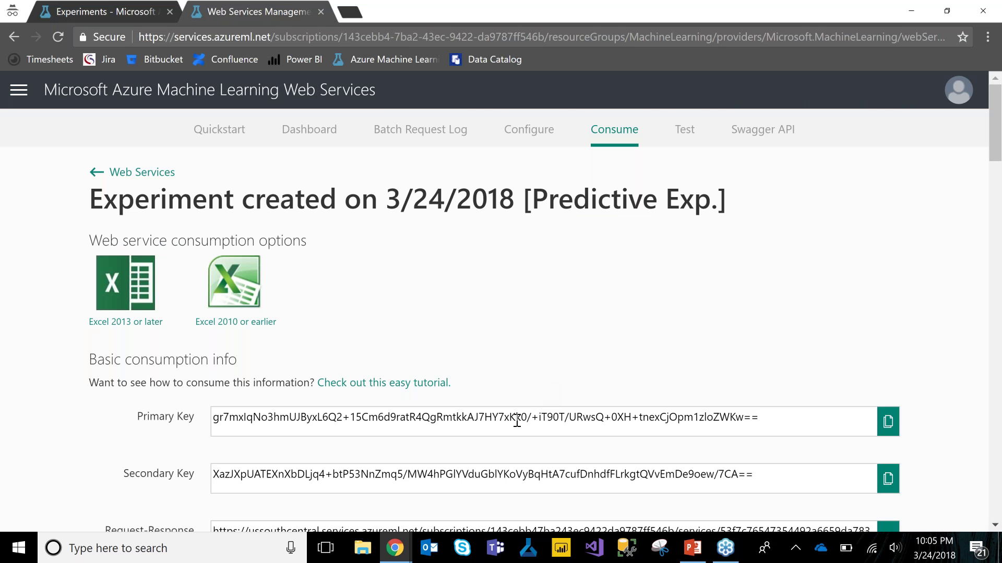
{"action": "scroll", "coordinate": [512, 418], "scroll_direction": "down", "scroll_amount": 1}
{"action": "scroll", "coordinate": [353, 249], "scroll_direction": "up", "scroll_amount": 1}
{"action": "scroll", "coordinate": [355, 340], "scroll_direction": "down", "scroll_amount": 3}
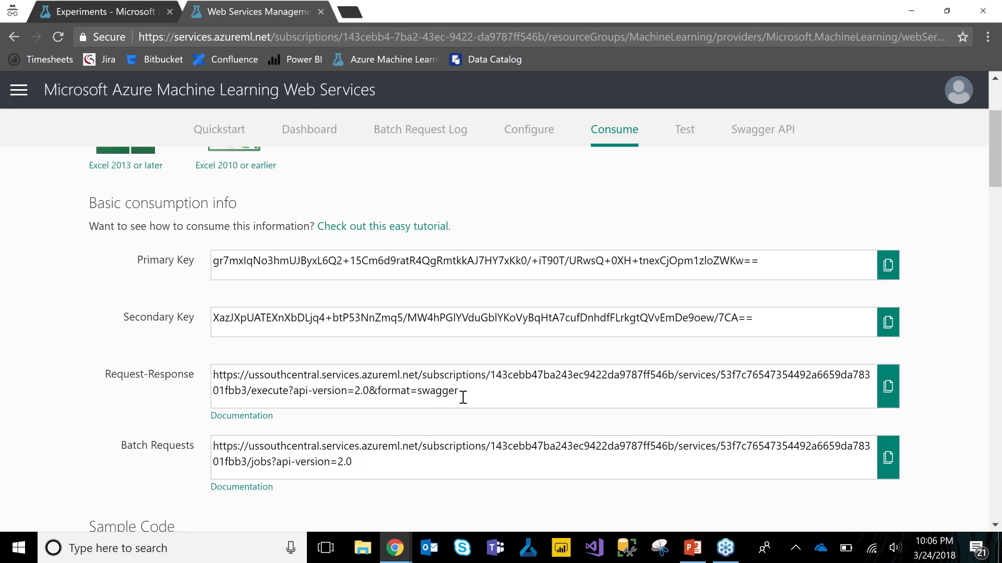
{"action": "left_click", "coordinate": [459, 391]}
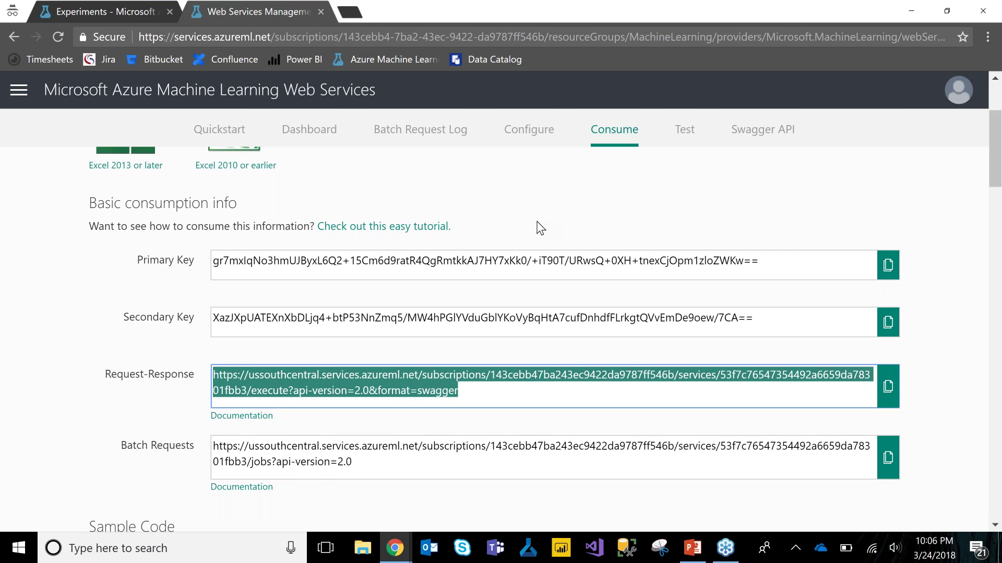
Download the web service's Excel 2013 or later workbook, open it in Excel and enable editing
{"action": "scroll", "coordinate": [517, 216], "scroll_direction": "up", "scroll_amount": 2}
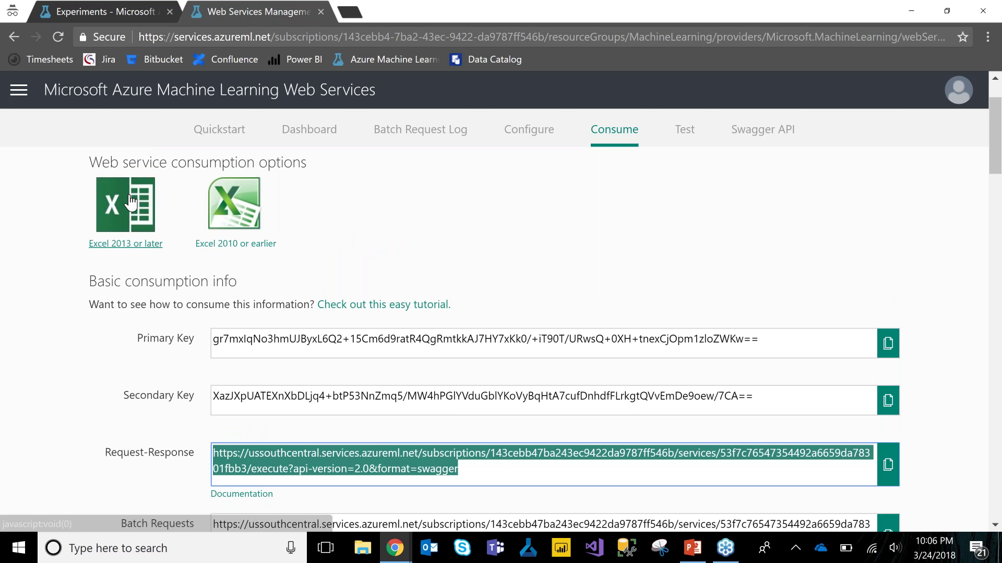
{"action": "scroll", "coordinate": [131, 203], "scroll_direction": "up", "scroll_amount": 2}
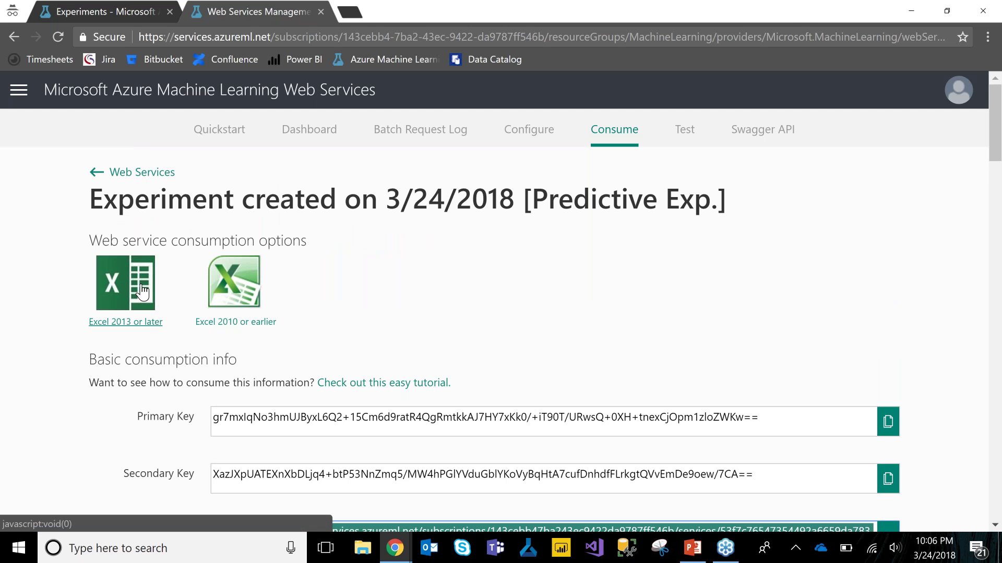
{"action": "left_click", "coordinate": [141, 293]}
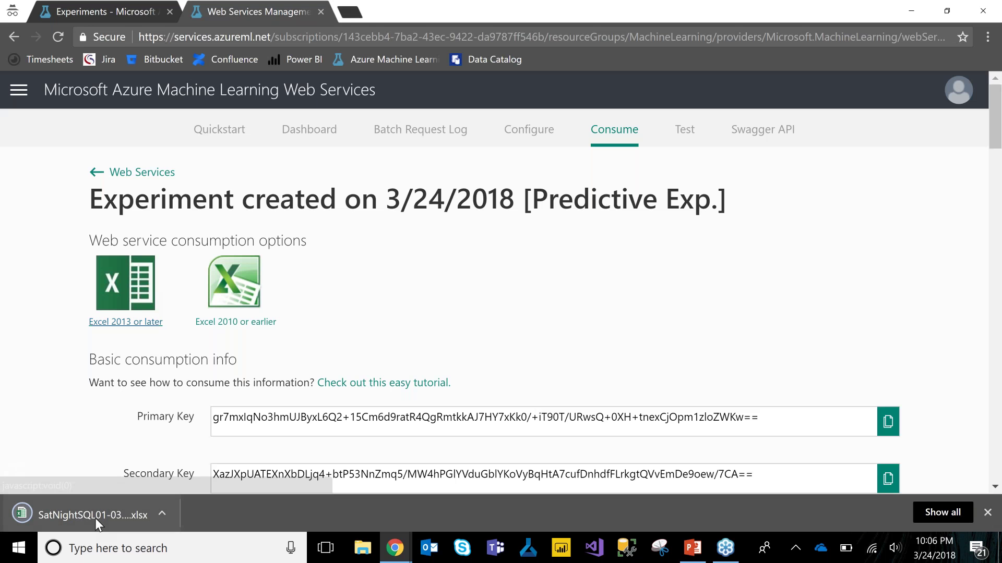
{"action": "left_click", "coordinate": [95, 518]}
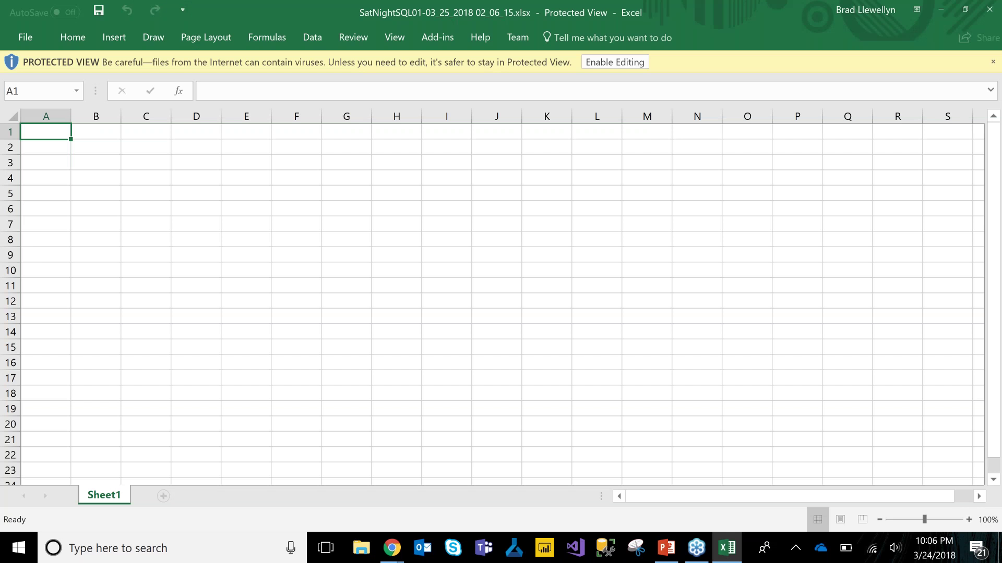
{"action": "left_click", "coordinate": [613, 63]}
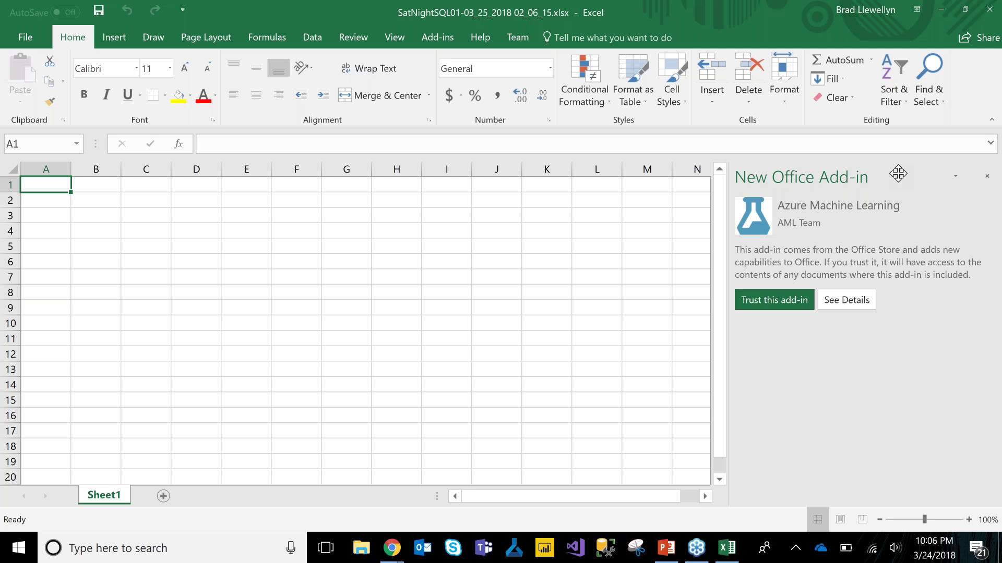
Go back to the web service's consumption page in Chrome and view the R and Python request-response sample code
{"action": "left_click", "coordinate": [391, 549]}
{"action": "left_click", "coordinate": [307, 480]}
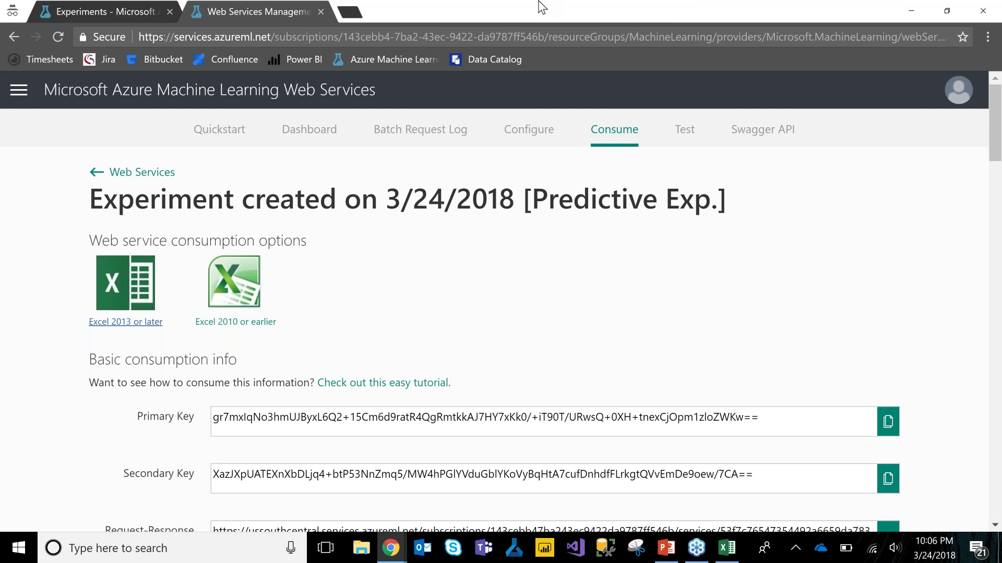
{"action": "scroll", "coordinate": [539, 197], "scroll_direction": "down", "scroll_amount": 9}
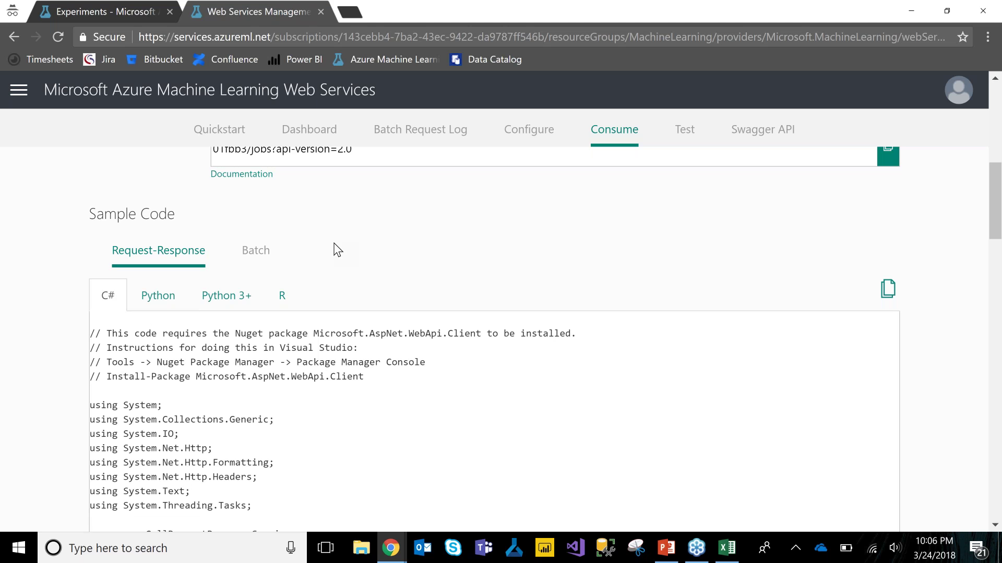
{"action": "left_click", "coordinate": [282, 302]}
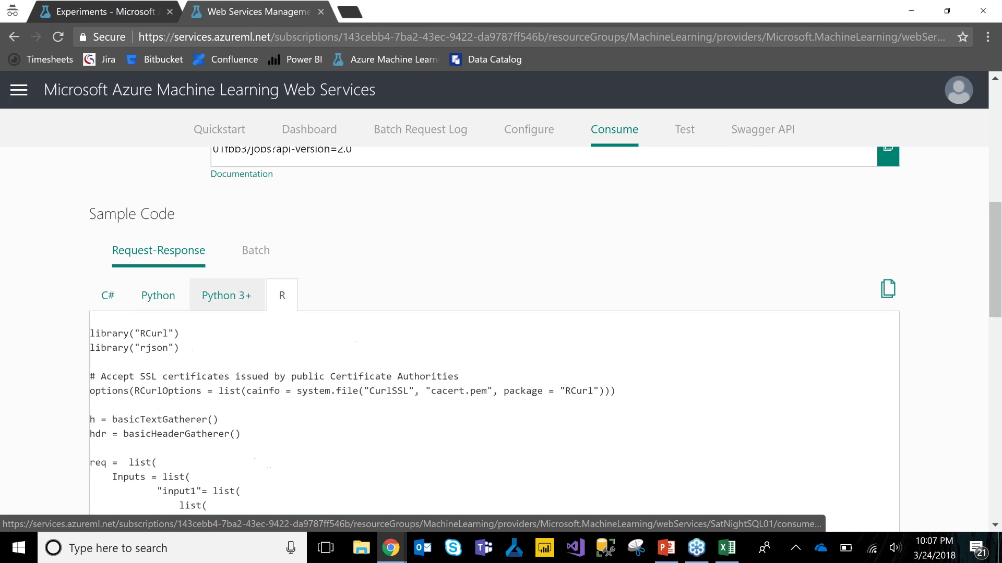
{"action": "left_click", "coordinate": [160, 305]}
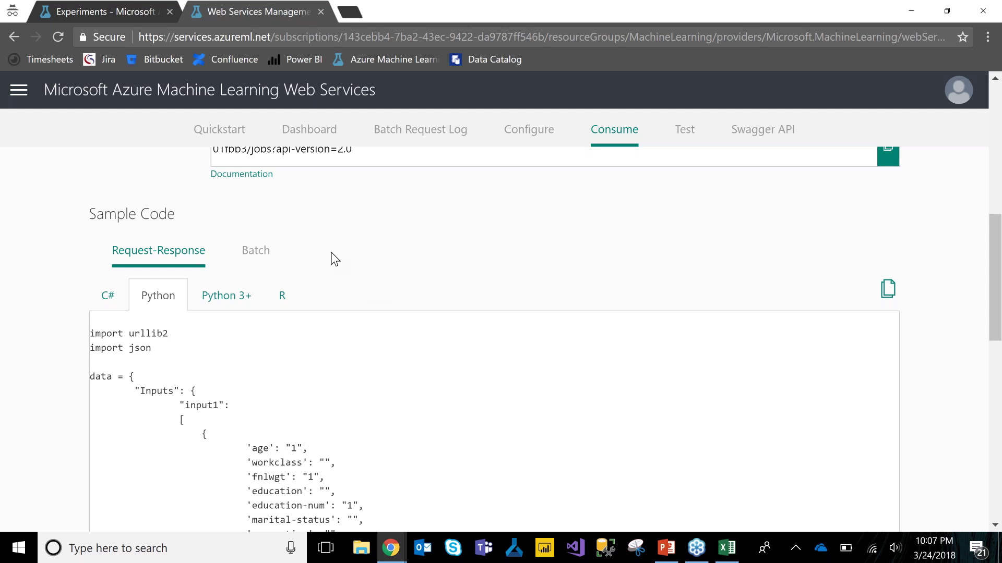
Return to the training experiment and search its items for the Clean Missing Data module
{"action": "left_click", "coordinate": [127, 12]}
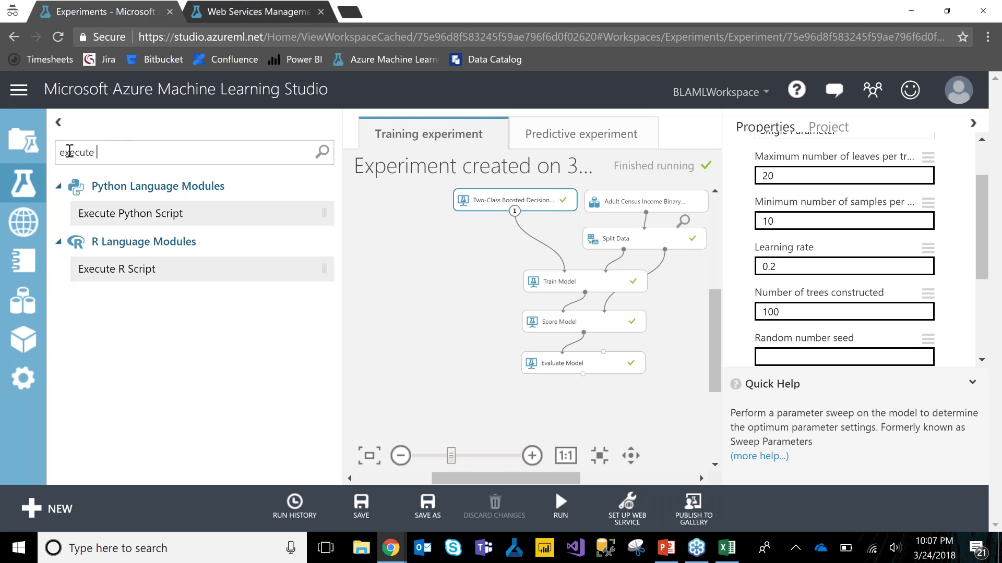
{"action": "double_click", "coordinate": [99, 152]}
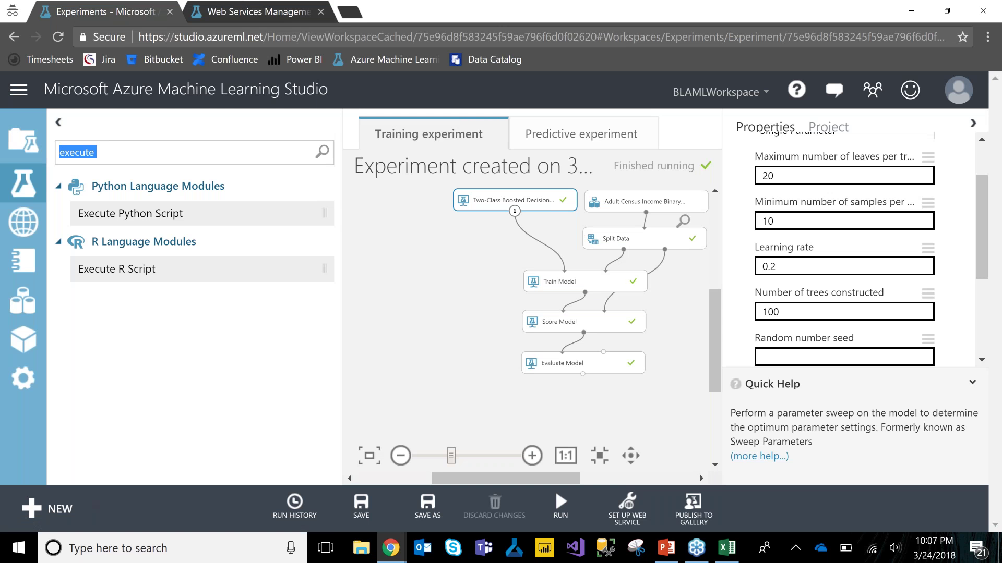
{"action": "key", "text": "BackSpace"}
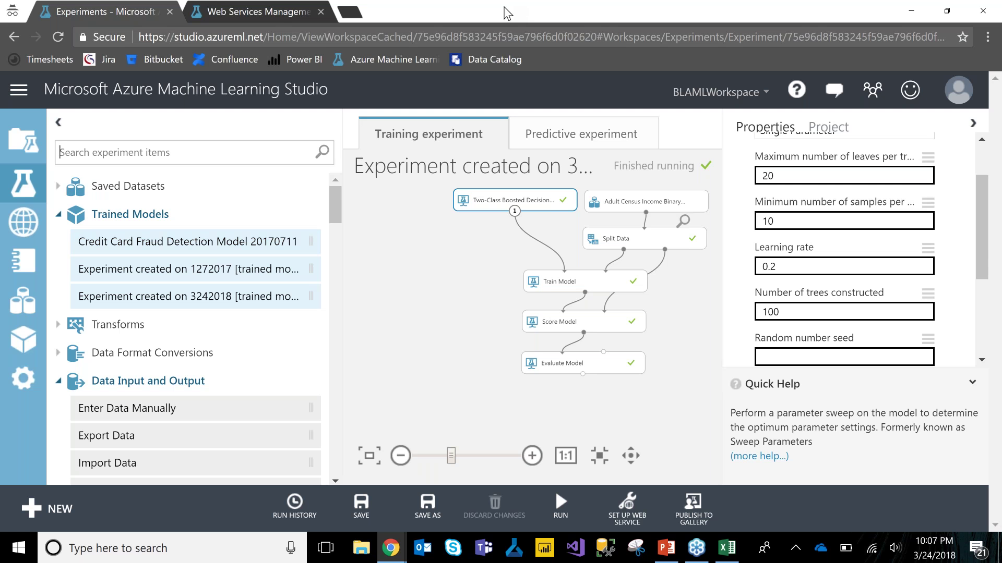
{"action": "type", "text": "clean missing data"}
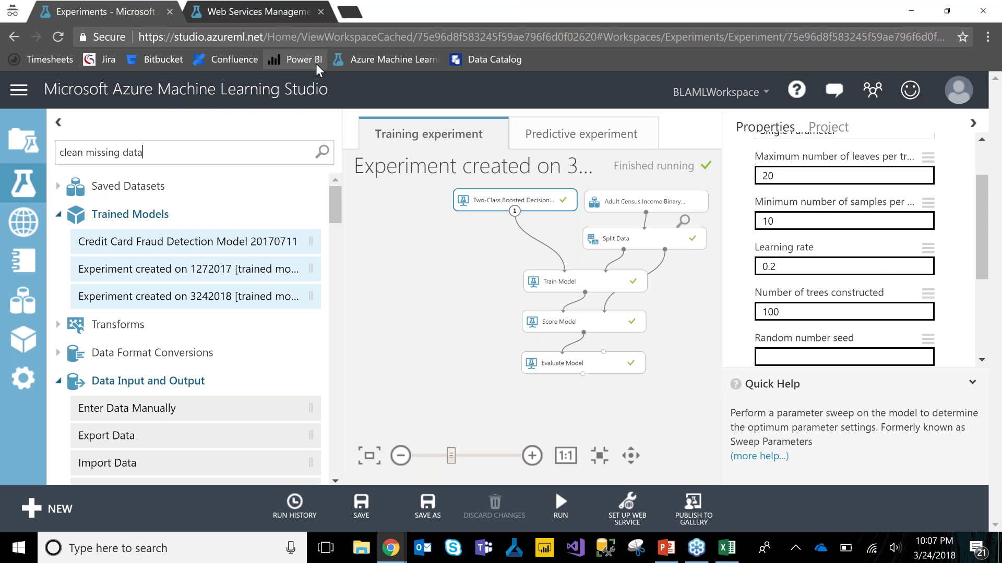
{"action": "scroll", "coordinate": [141, 245], "scroll_direction": "down", "scroll_amount": 6}
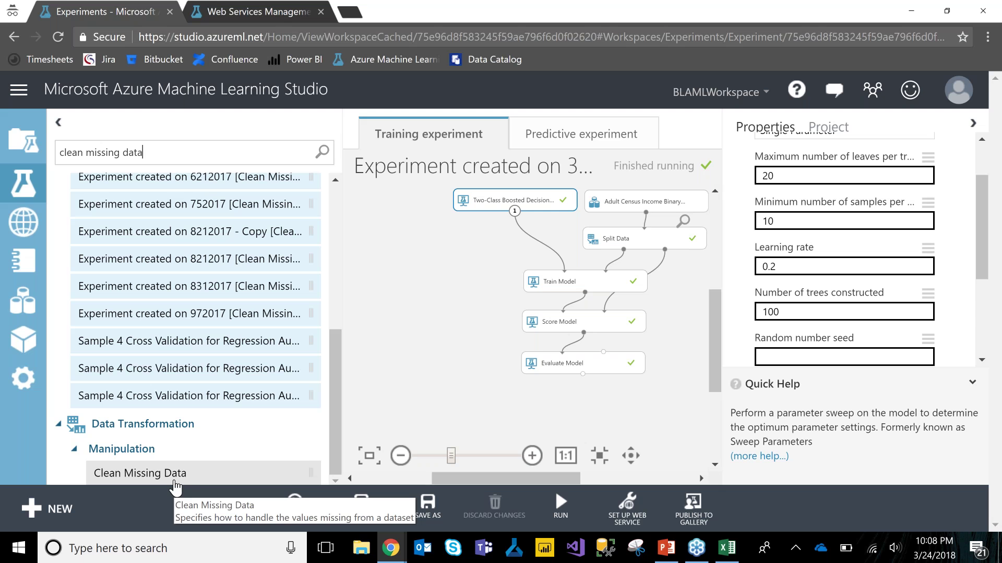
Search Google in a new browser tab for azure machine learning web service plans
{"action": "left_click", "coordinate": [351, 12]}
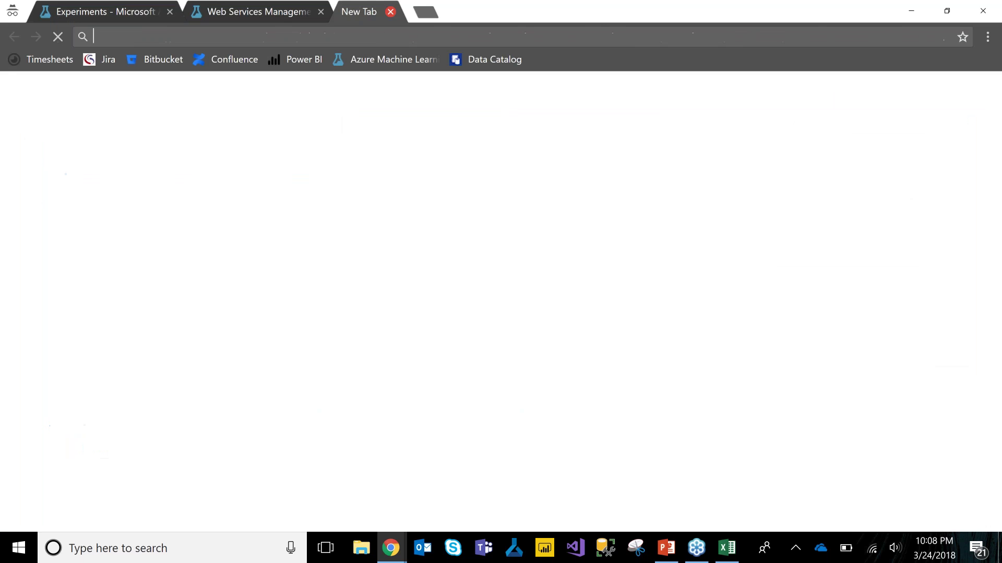
{"action": "type", "text": "azure machine learnign w"}
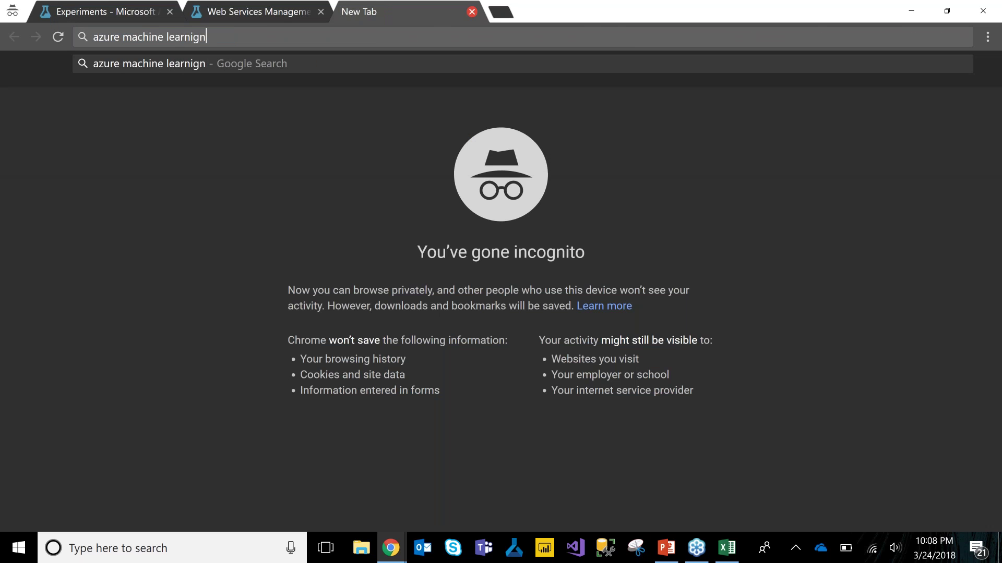
{"action": "key", "text": "BackSpace"}
{"action": "key", "text": "BackSpace"}
{"action": "key", "text": "BackSpace"}
{"action": "key", "text": "BackSpace"}
{"action": "type", "text": "ng web "}
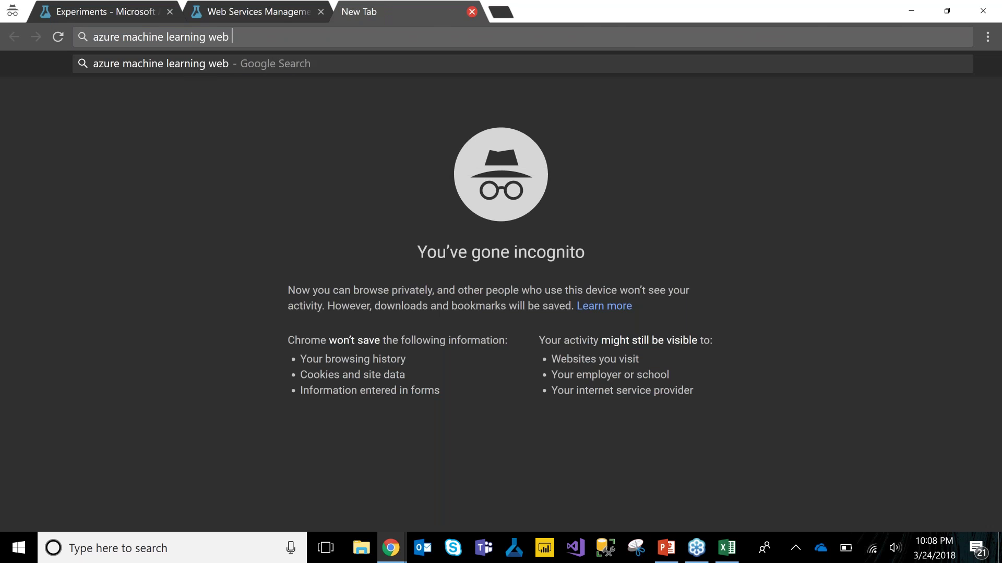
{"action": "type", "text": "service plans"}
{"action": "key", "text": "Return"}
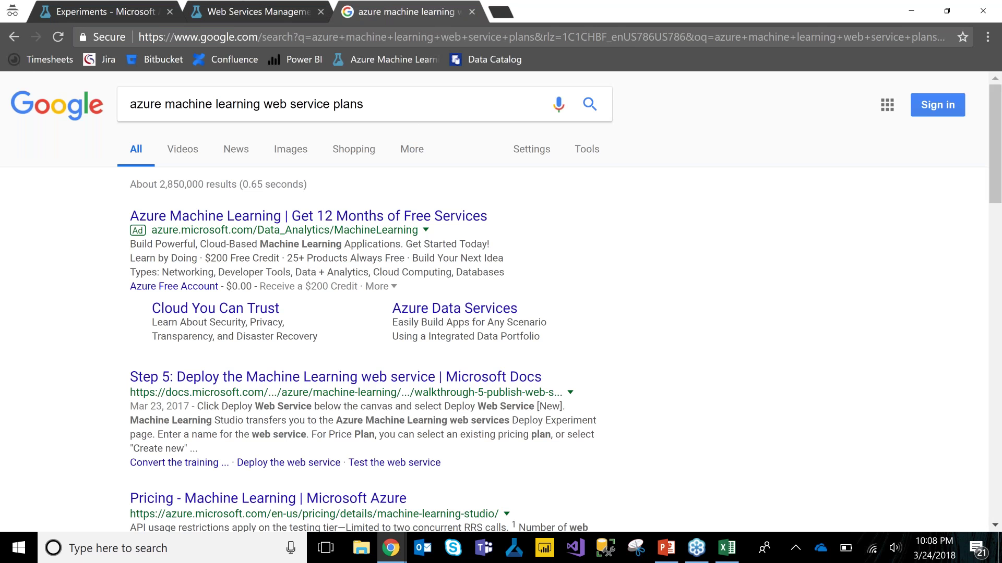
Open the Microsoft Azure Machine Learning pricing page and examine the web service tiers from Dev/Test to Standard S3
{"action": "scroll", "coordinate": [405, 135], "scroll_direction": "down", "scroll_amount": 1}
{"action": "scroll", "coordinate": [252, 371], "scroll_direction": "down", "scroll_amount": 1}
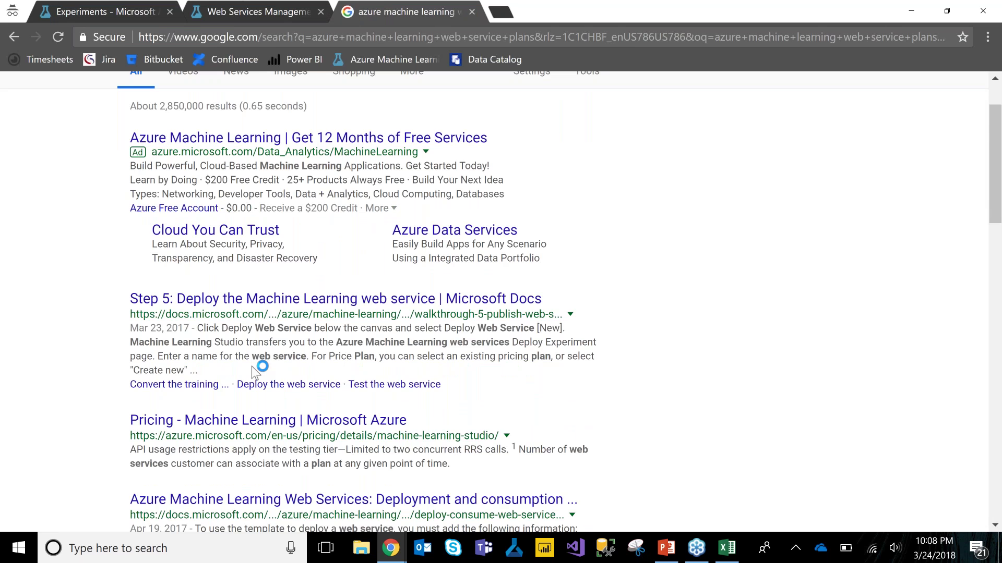
{"action": "scroll", "coordinate": [252, 371], "scroll_direction": "down", "scroll_amount": 1}
{"action": "left_click", "coordinate": [256, 370]}
{"action": "scroll", "coordinate": [548, 371], "scroll_direction": "down", "scroll_amount": 8}
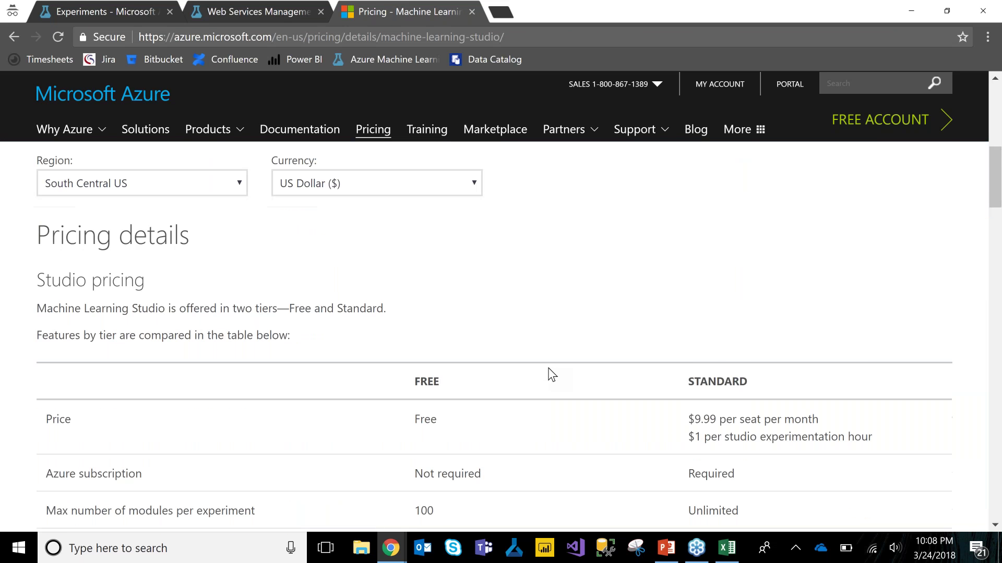
{"action": "scroll", "coordinate": [552, 375], "scroll_direction": "down", "scroll_amount": 10}
{"action": "scroll", "coordinate": [550, 373], "scroll_direction": "down", "scroll_amount": 2}
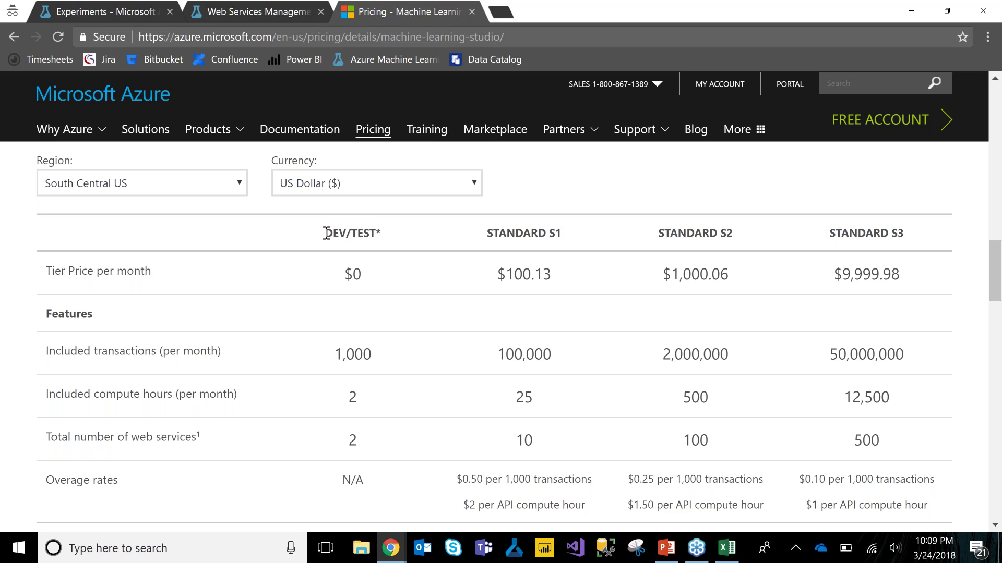
{"action": "triple_click", "coordinate": [386, 225]}
{"action": "left_click", "coordinate": [362, 274]}
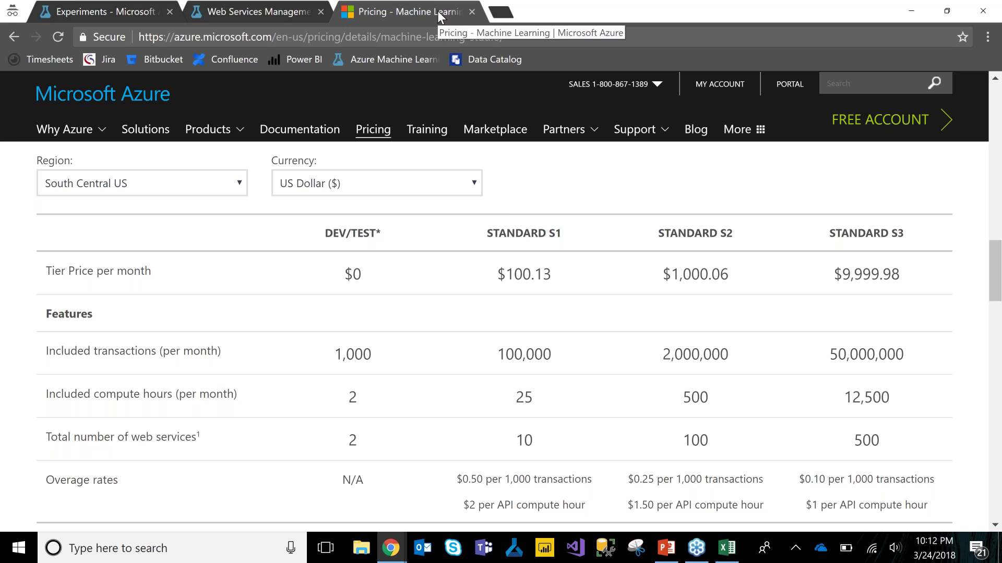
Add an Import Data module beside the training experiment's existing modules and list its available data sources
{"action": "left_click", "coordinate": [110, 19]}
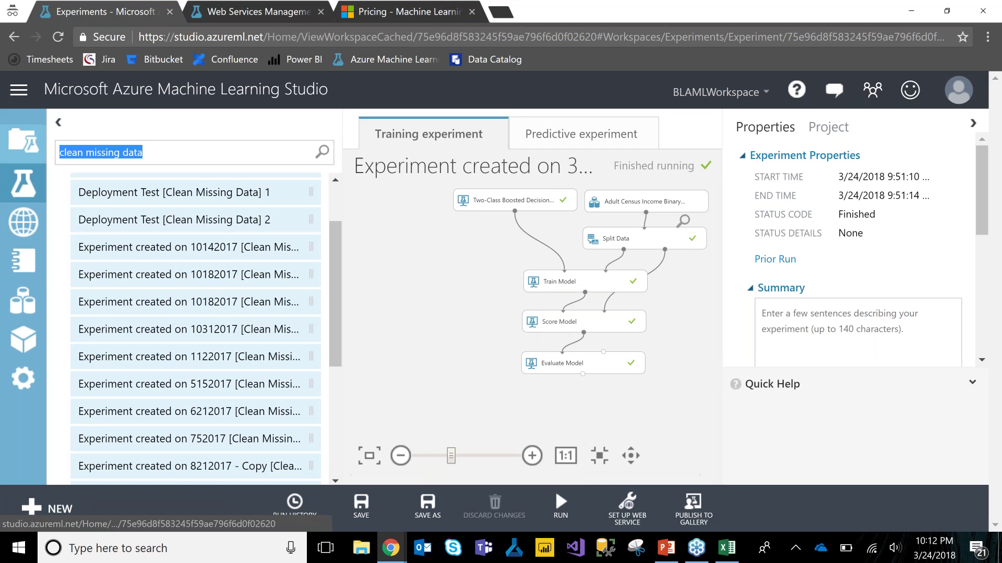
{"action": "type", "text": "import data"}
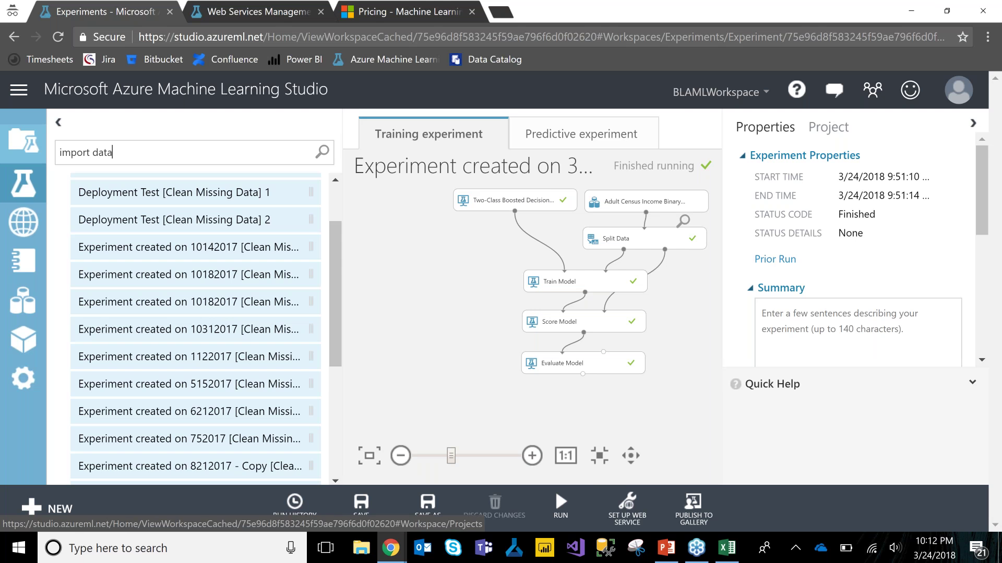
{"action": "left_click_drag", "start_coordinate": [117, 215], "coordinate": [440, 275]}
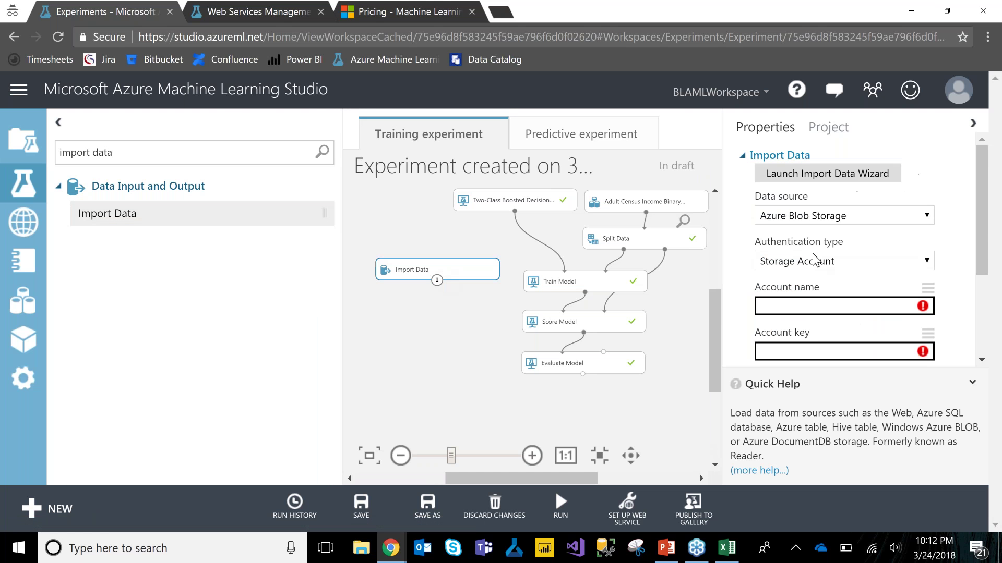
{"action": "left_click", "coordinate": [902, 217]}
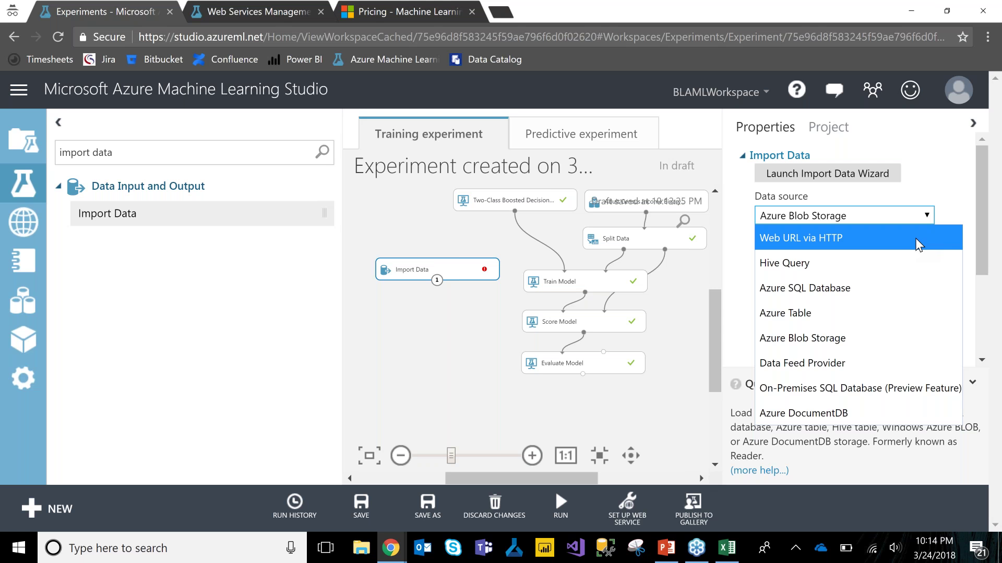
Switch to the PowerPoint presentation and start the slide show from slide 13, Thank You
{"action": "left_click", "coordinate": [670, 557]}
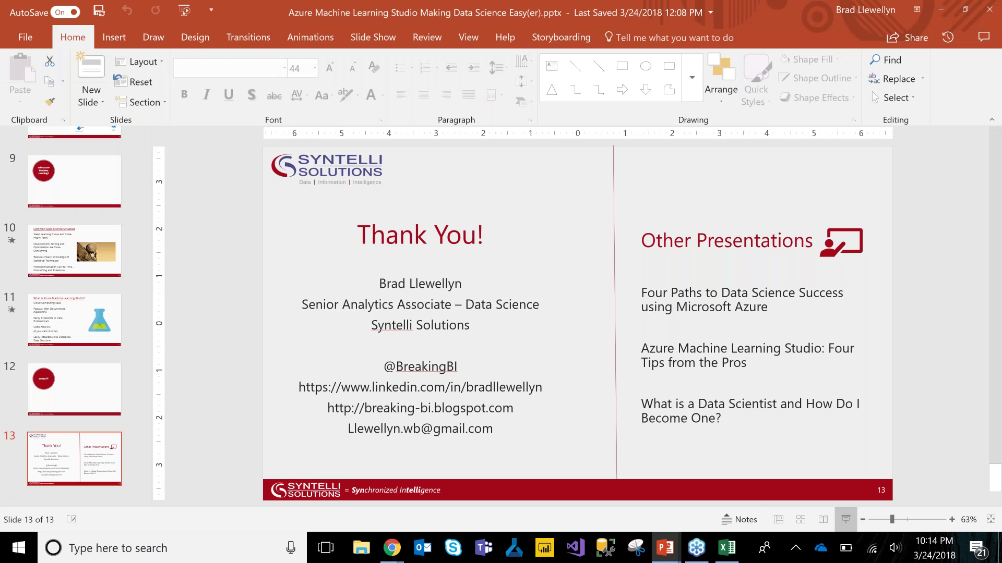
{"action": "left_click", "coordinate": [845, 520]}
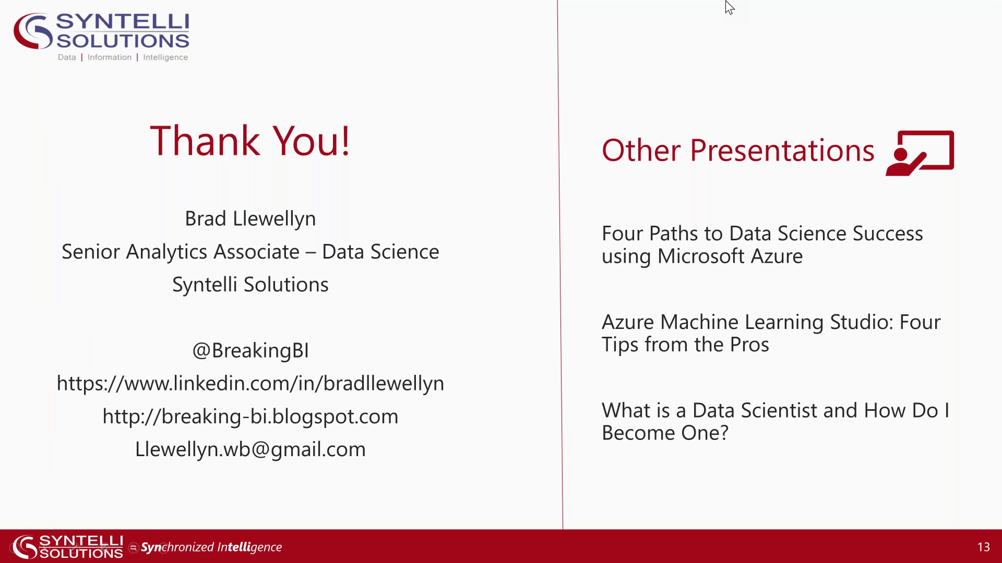